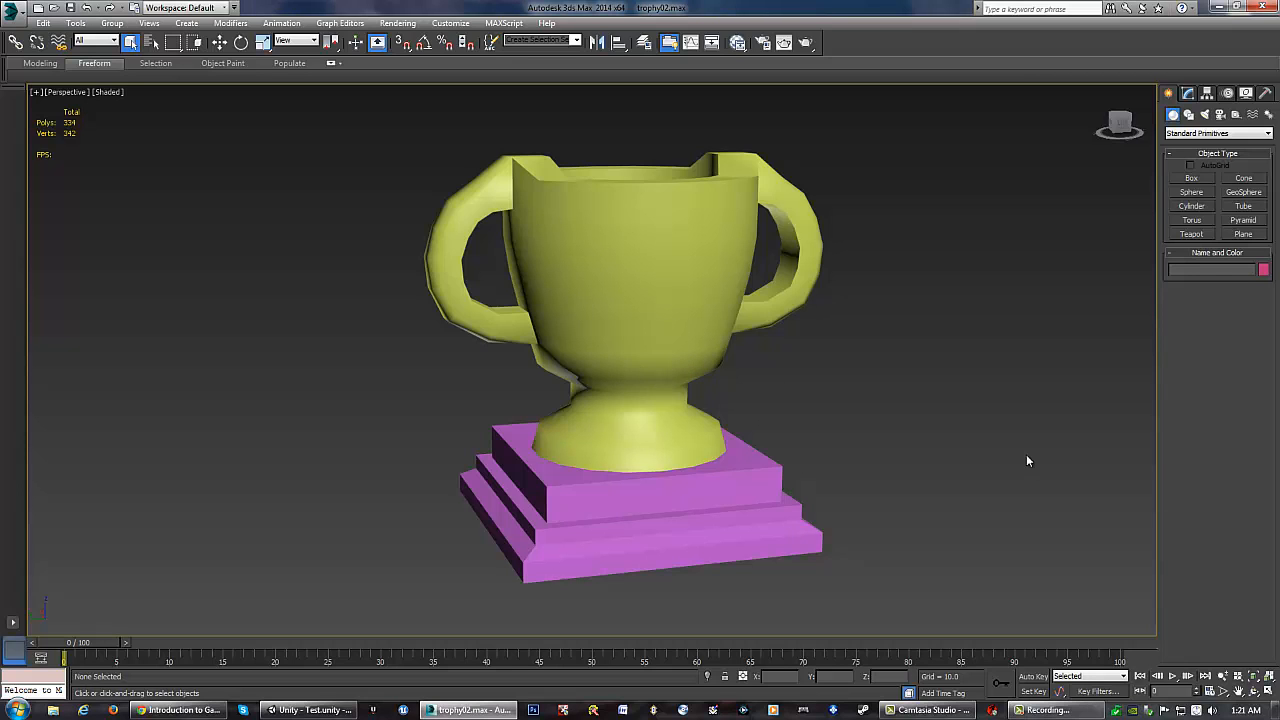
Select the trophy cup and its base and export only these objects to the Desktop as an FBX file named Trophy
drag(944, 588, 543, 201)
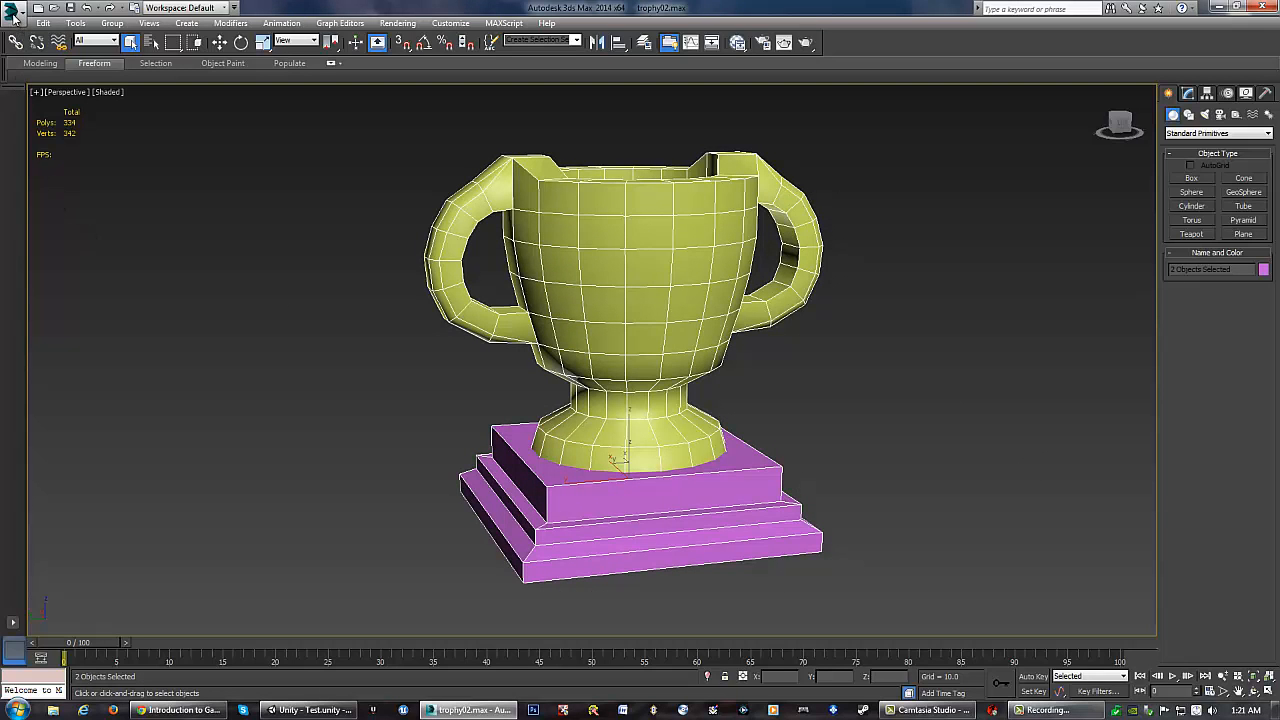
click(14, 17)
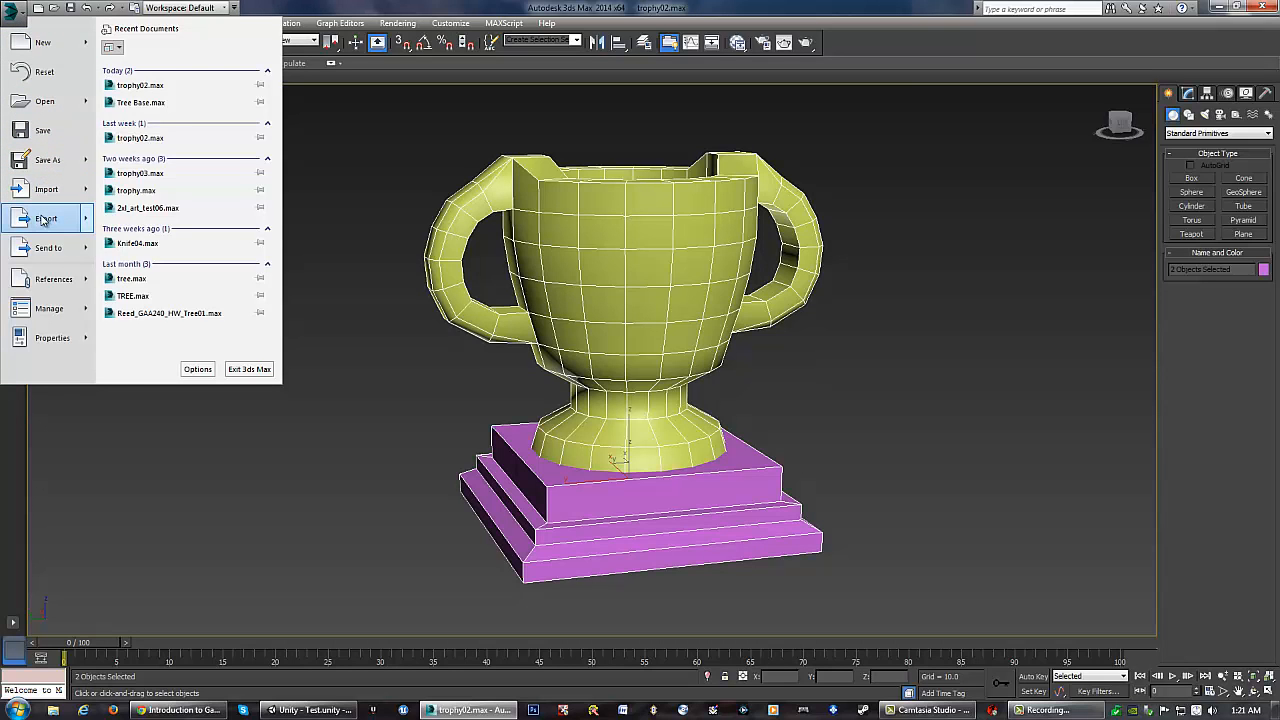
mouse_move(42, 220)
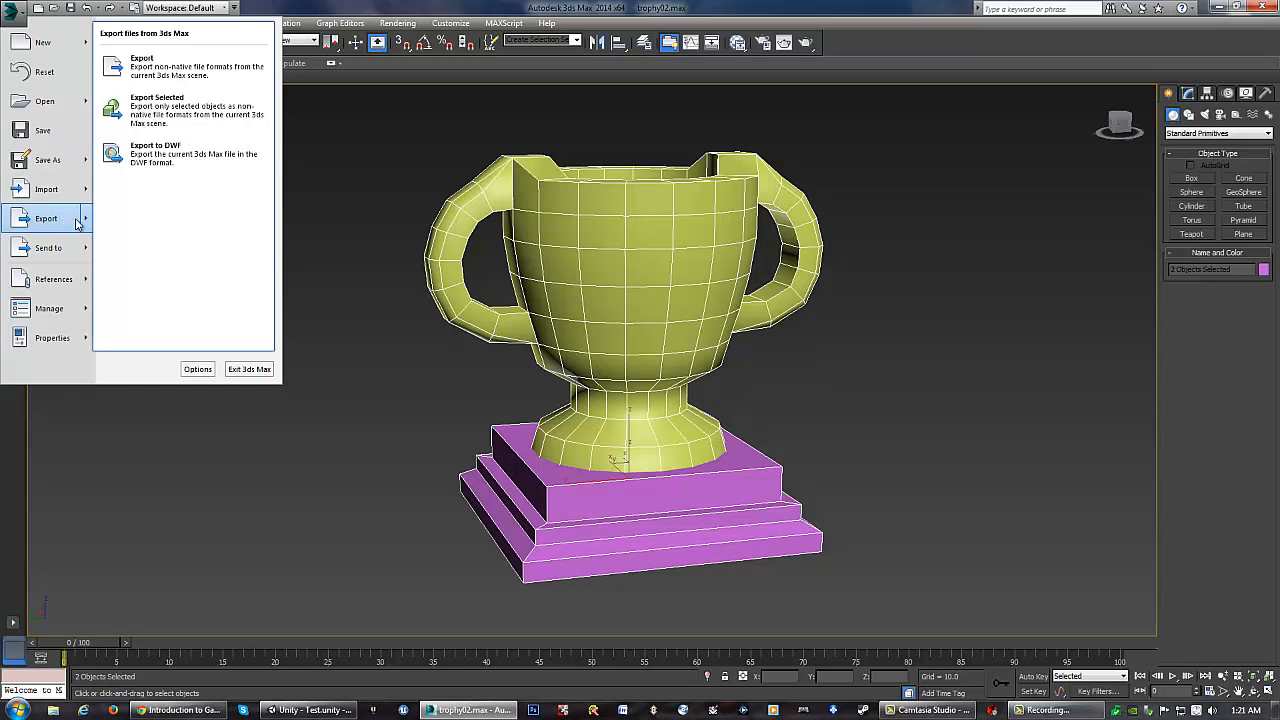
click(149, 106)
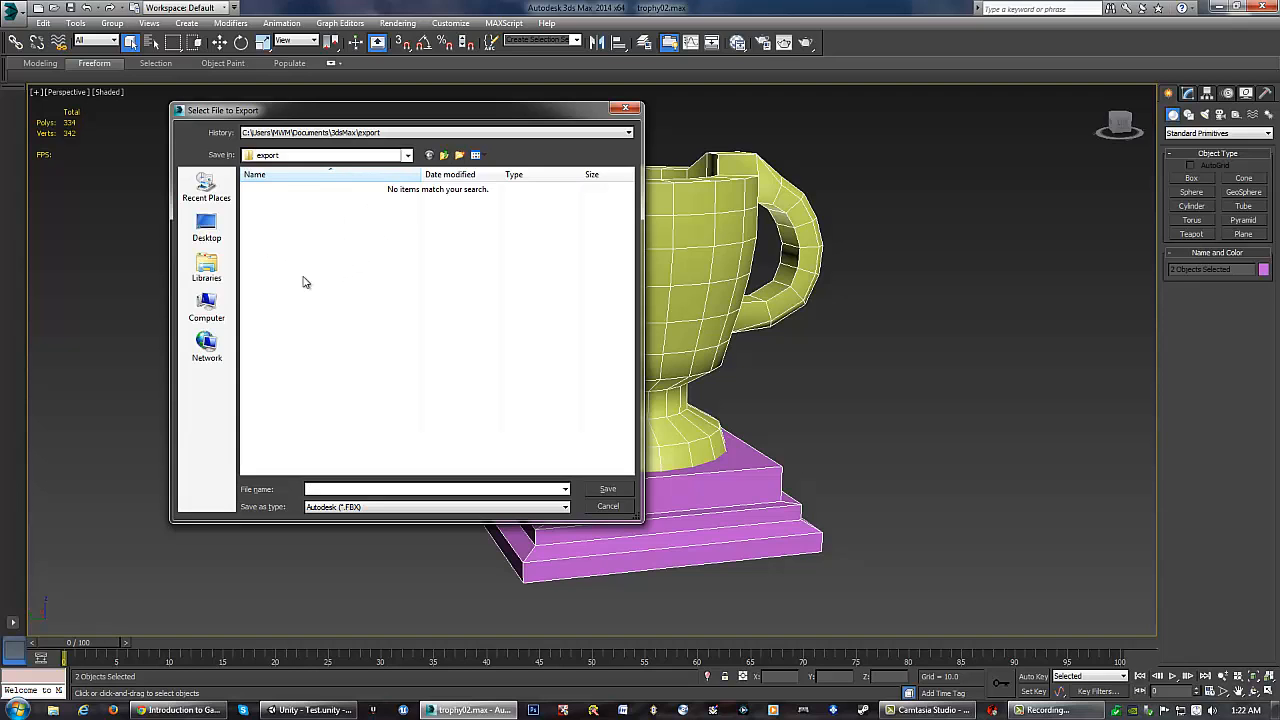
click(207, 228)
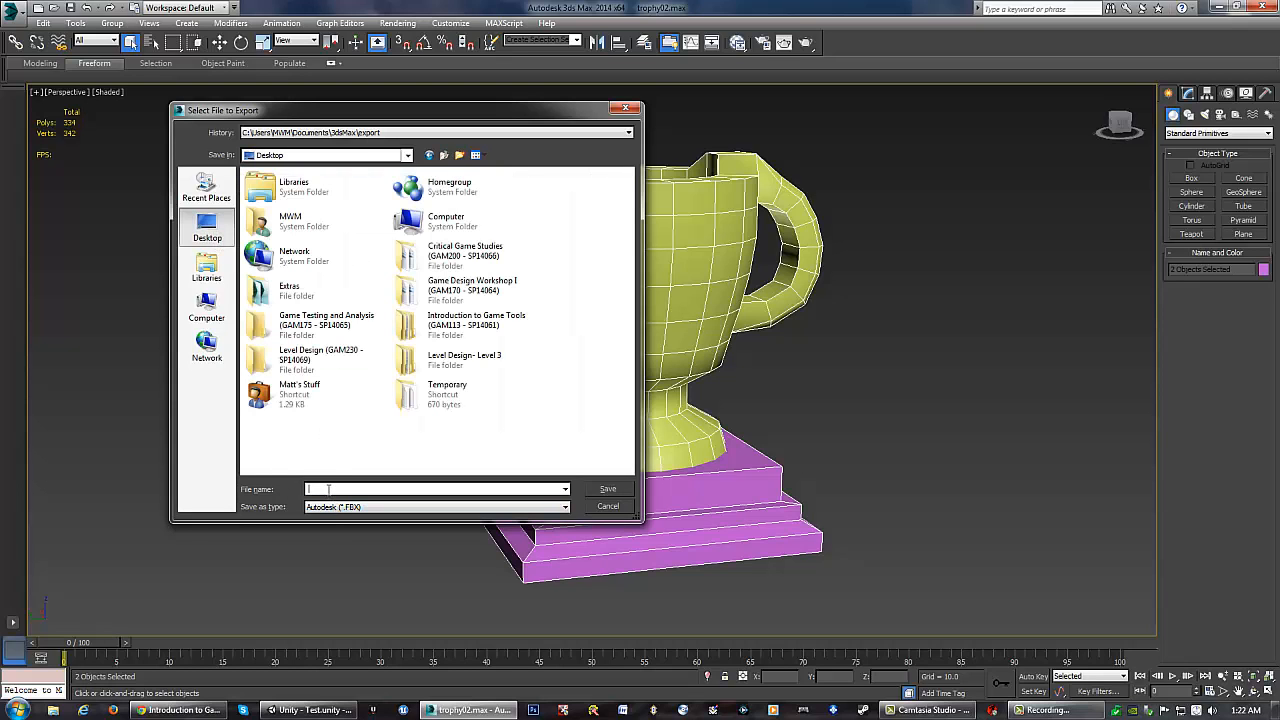
text(Trophy)
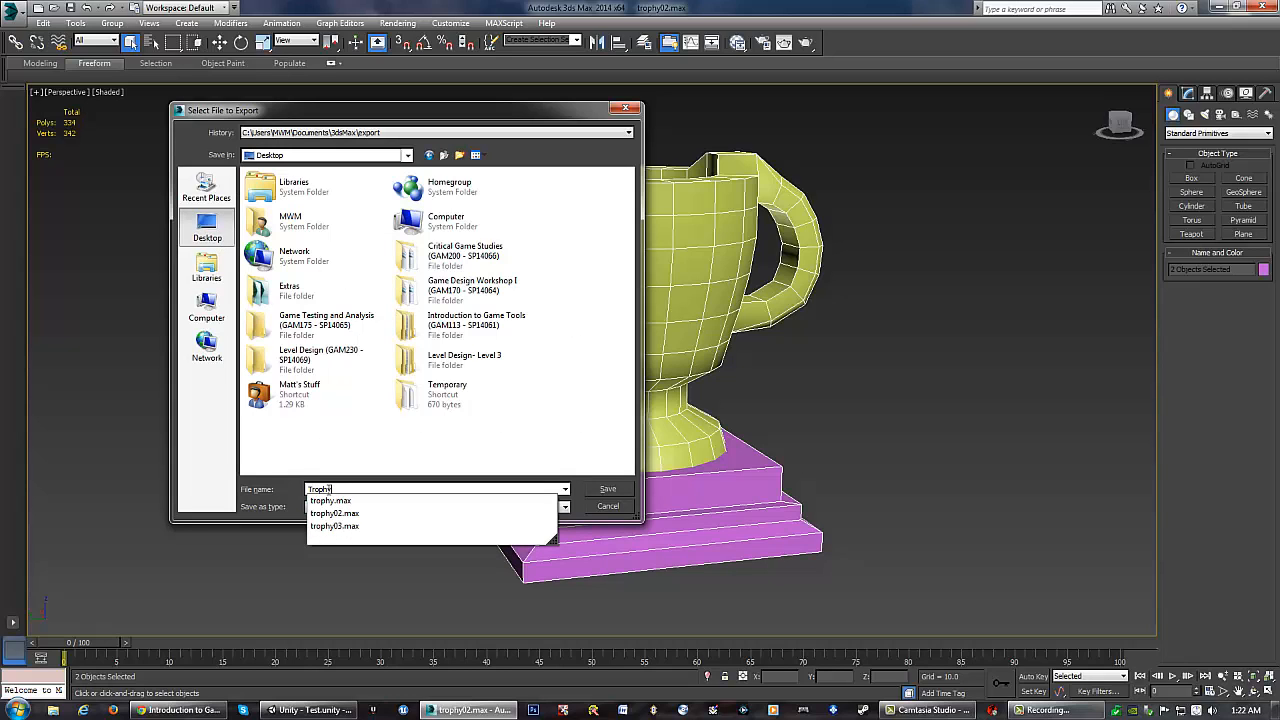
click(281, 488)
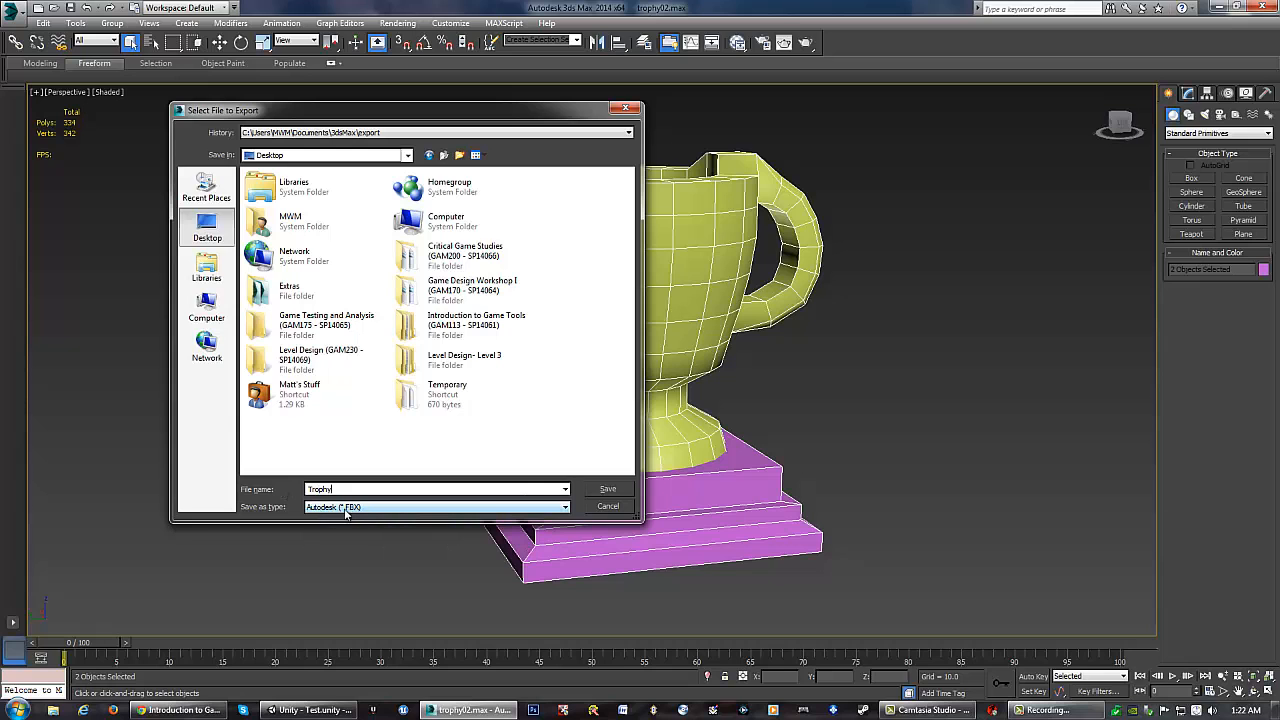
click(607, 491)
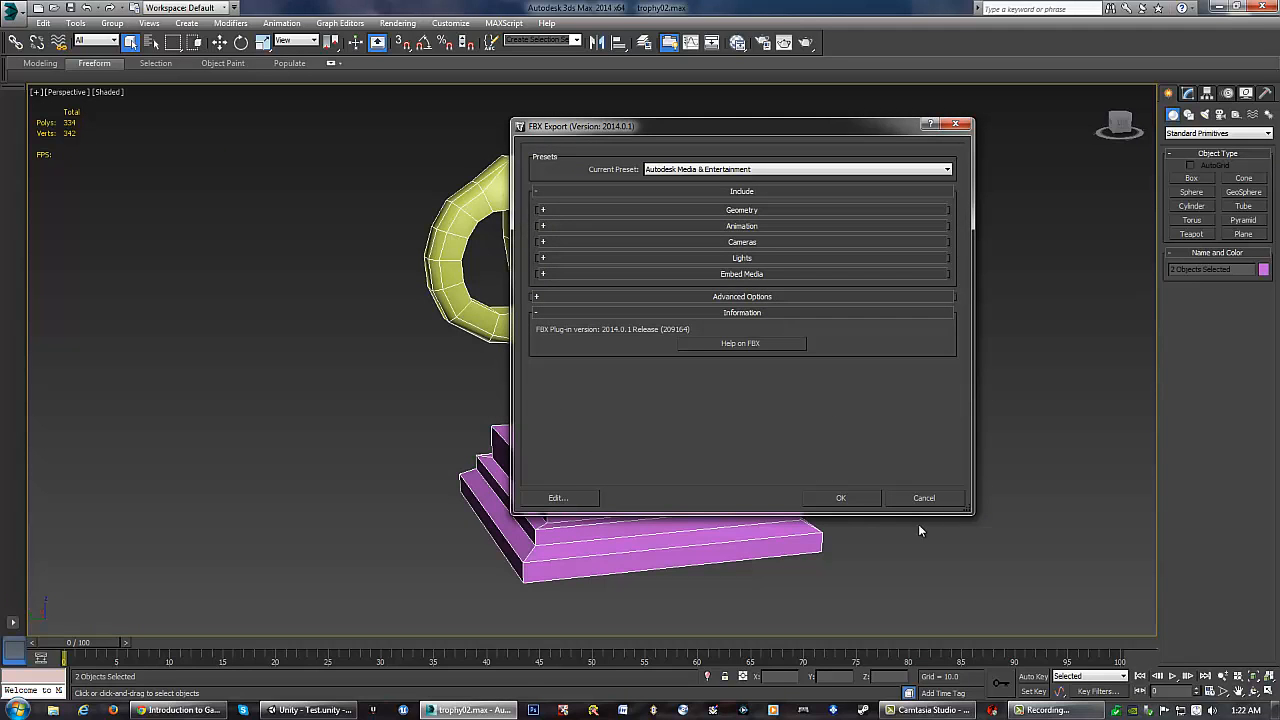
click(838, 498)
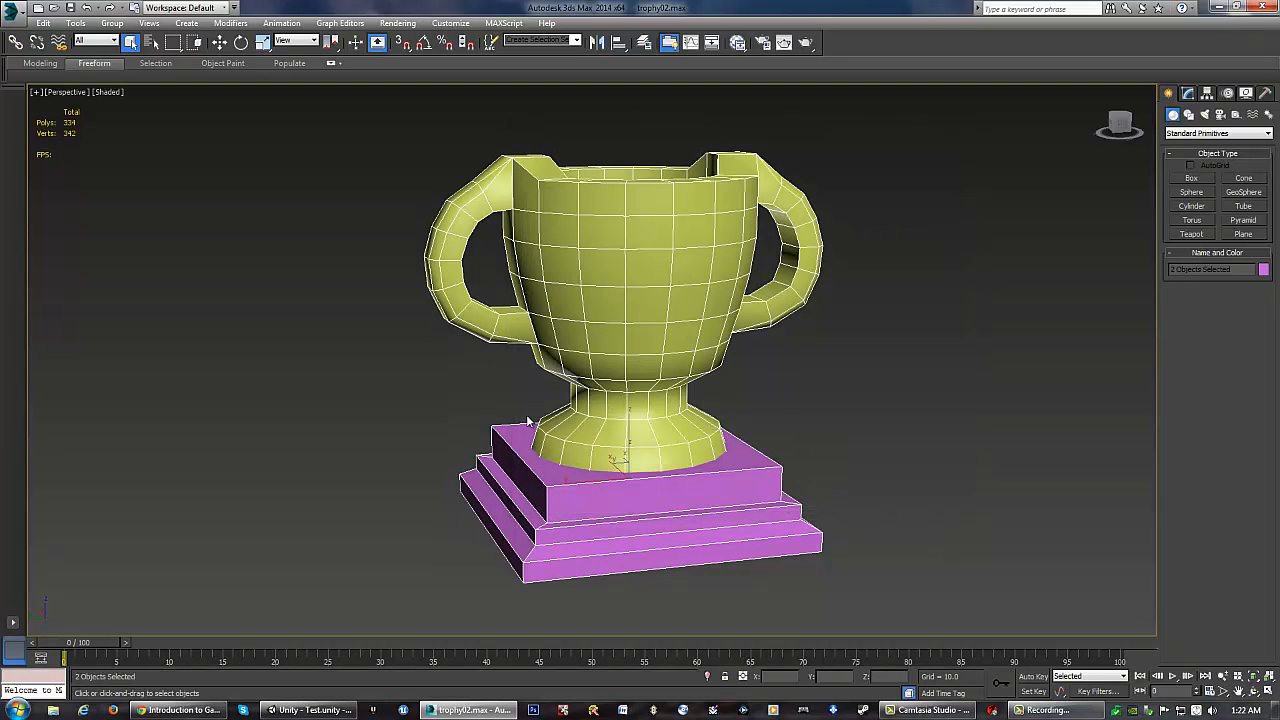
Switch to Unity and look through the Work Files subfolders: Materials, Scripts, Scenes, Shaders, Textures and Geometry
click(313, 710)
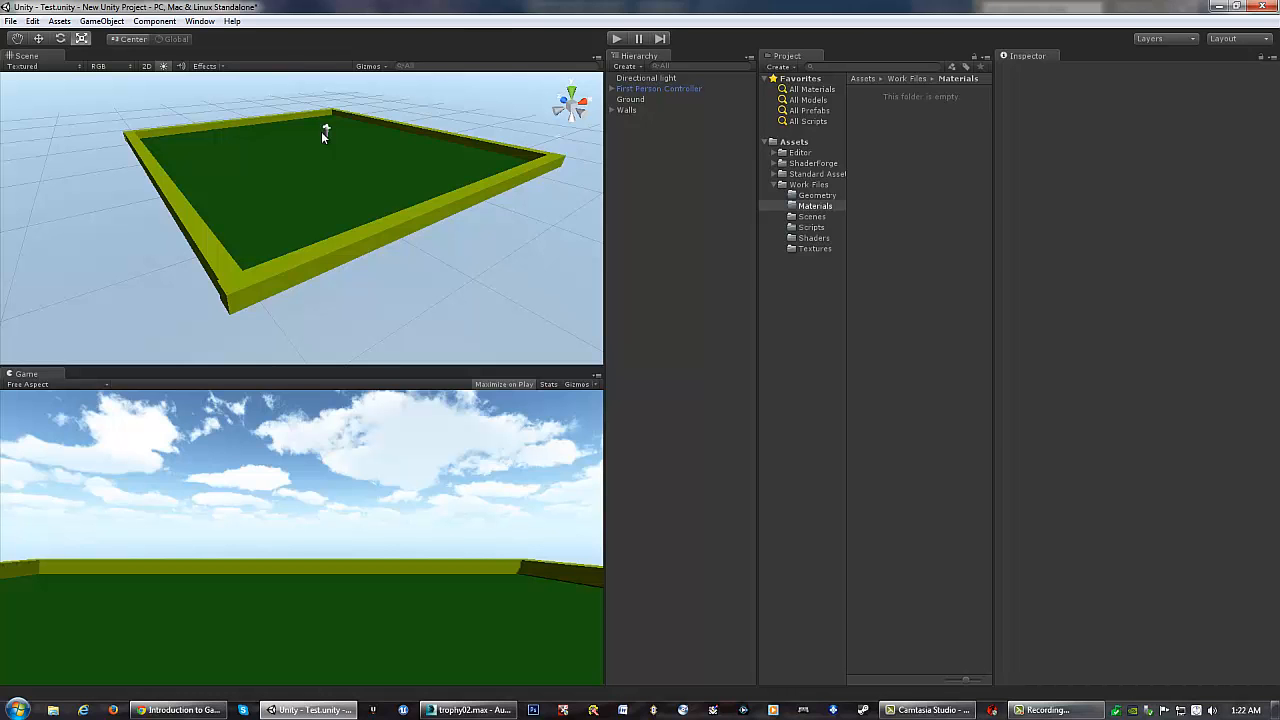
scroll(350, 177, up, 2)
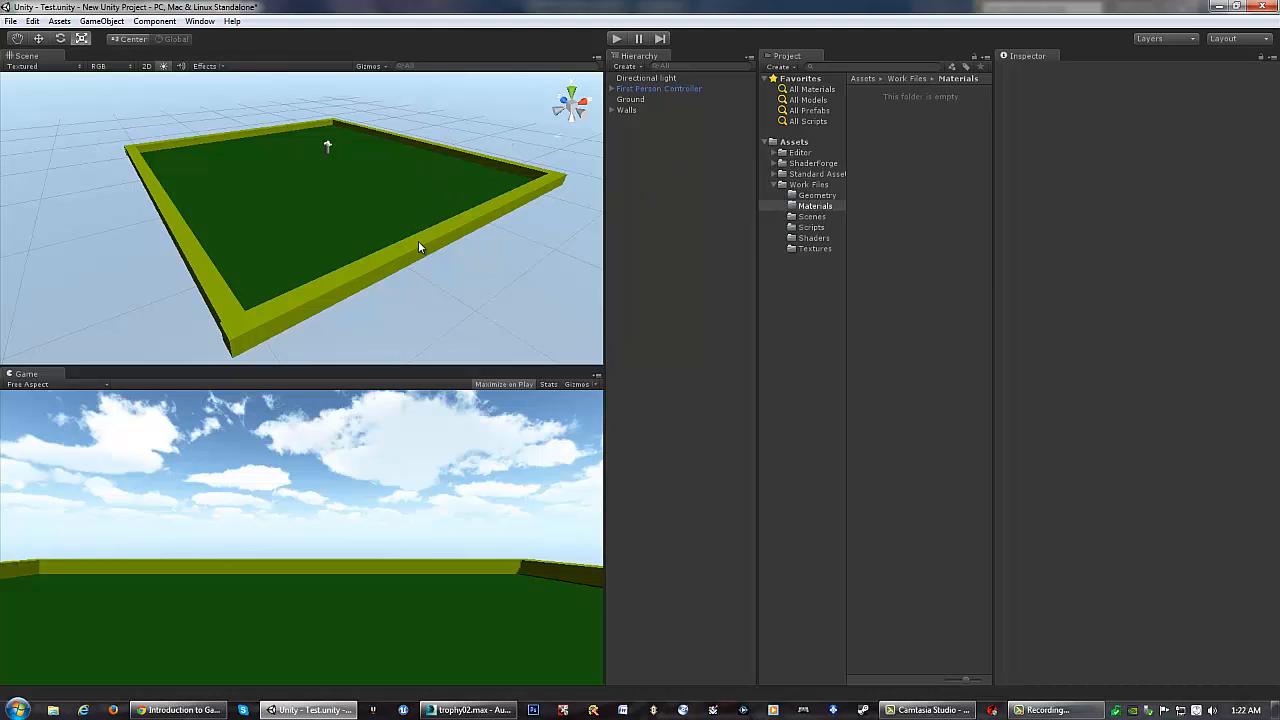
click(806, 187)
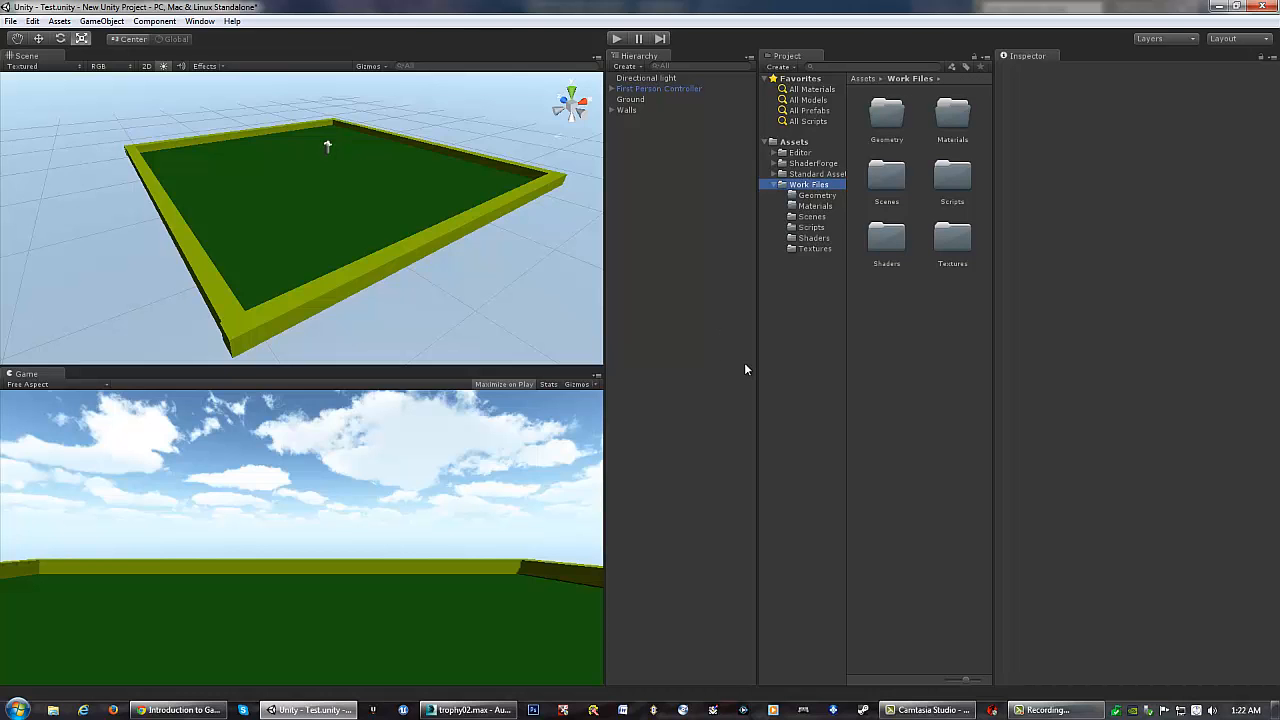
click(817, 205)
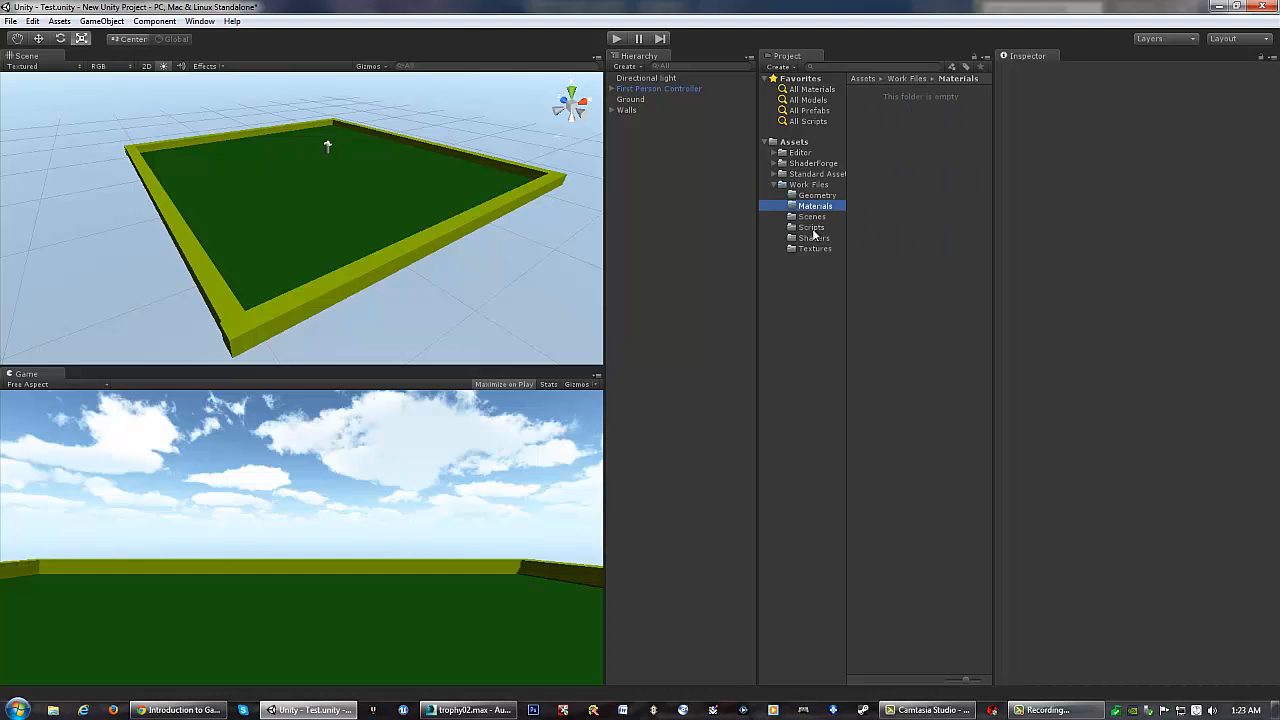
click(812, 228)
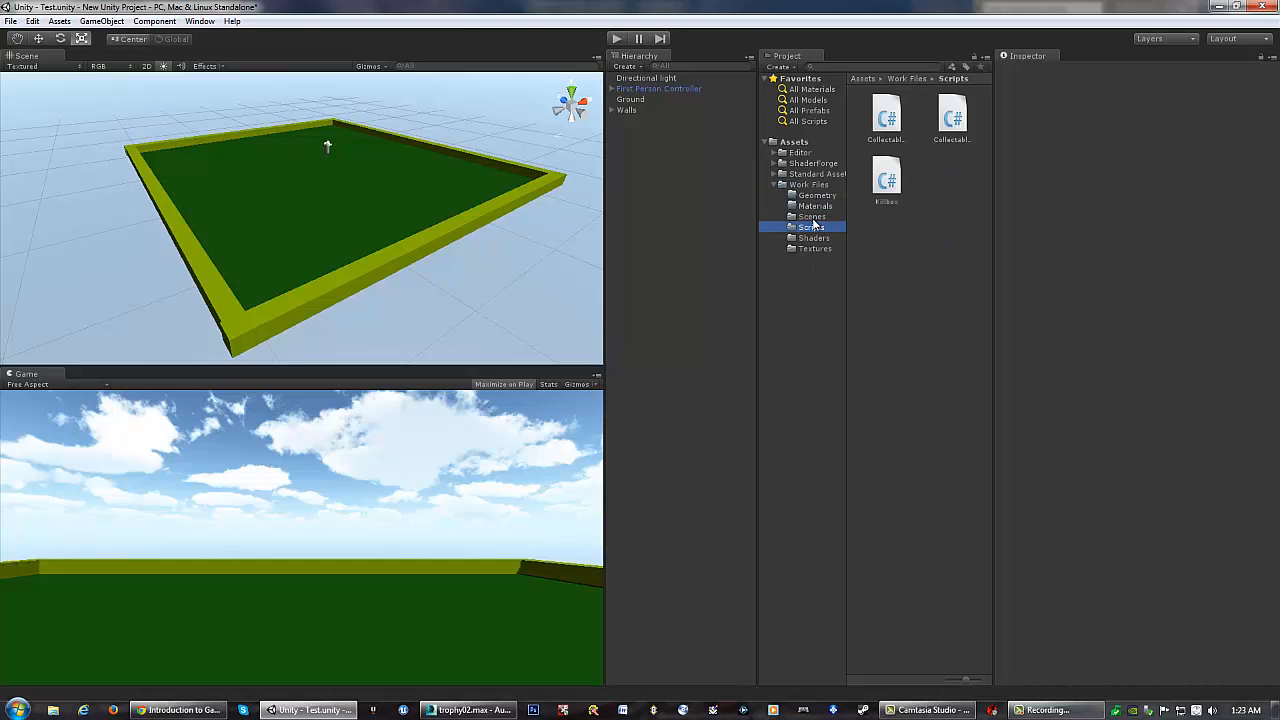
click(812, 219)
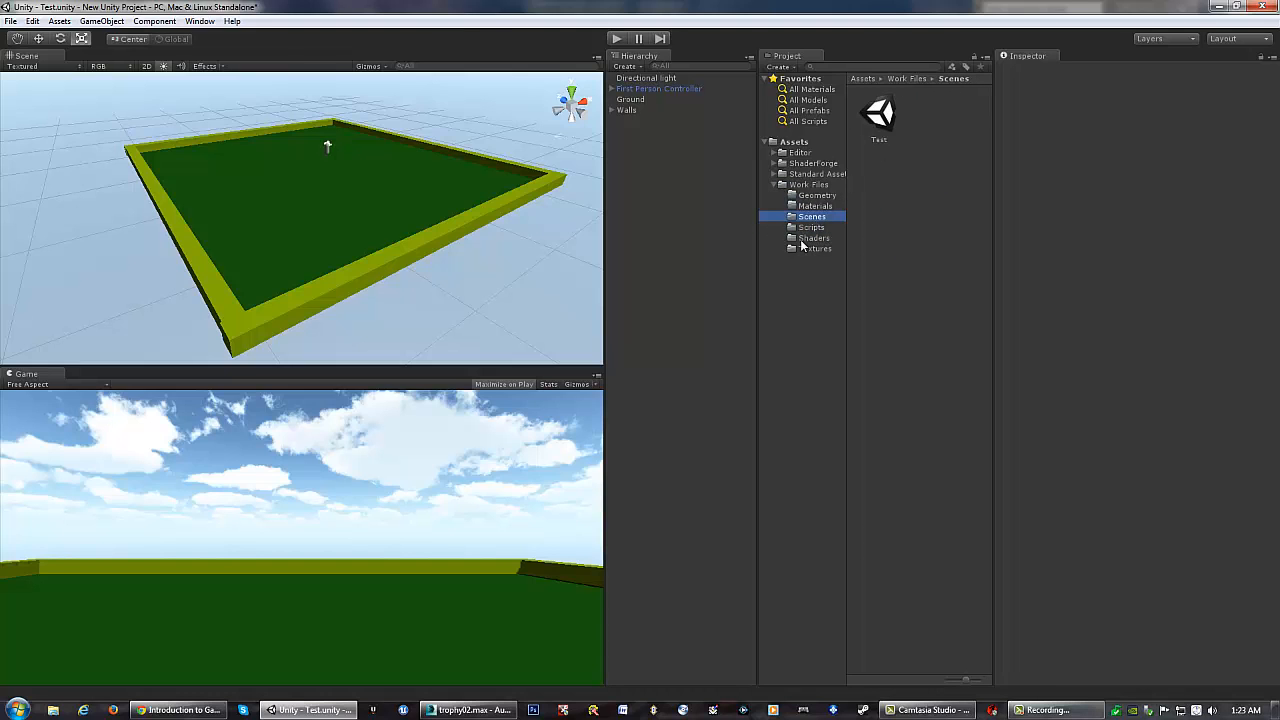
click(805, 238)
click(807, 249)
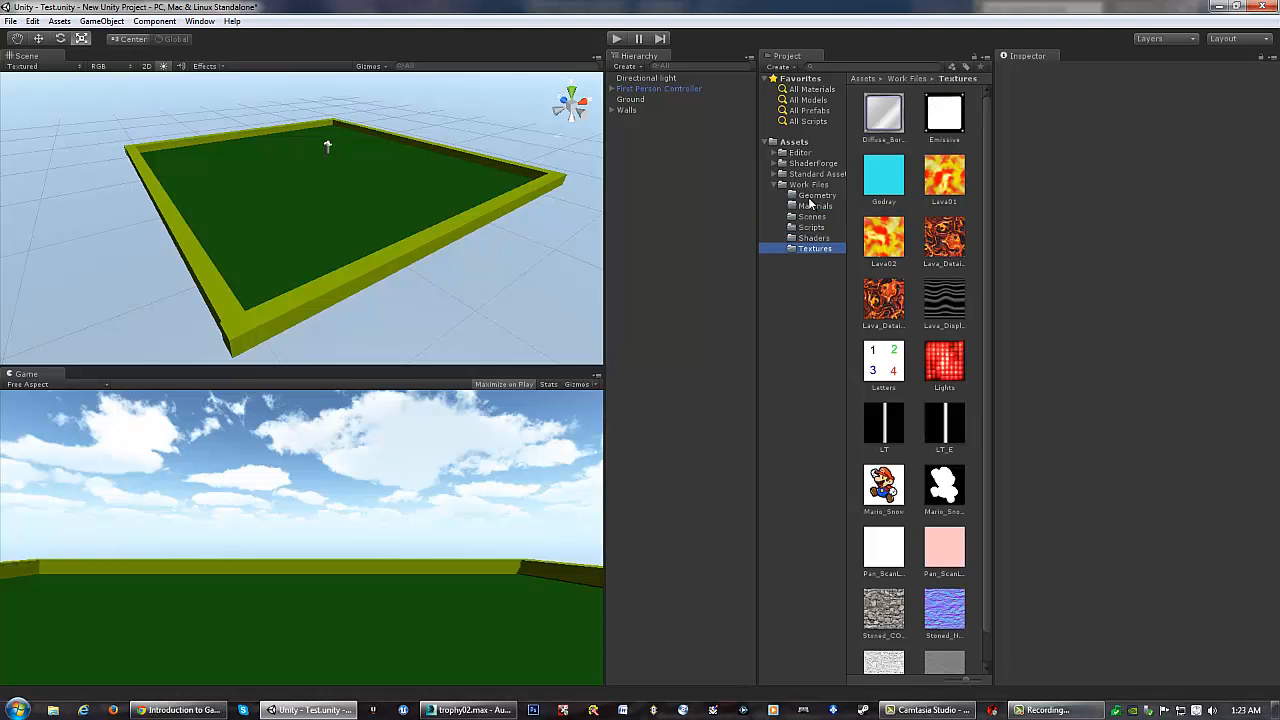
click(828, 197)
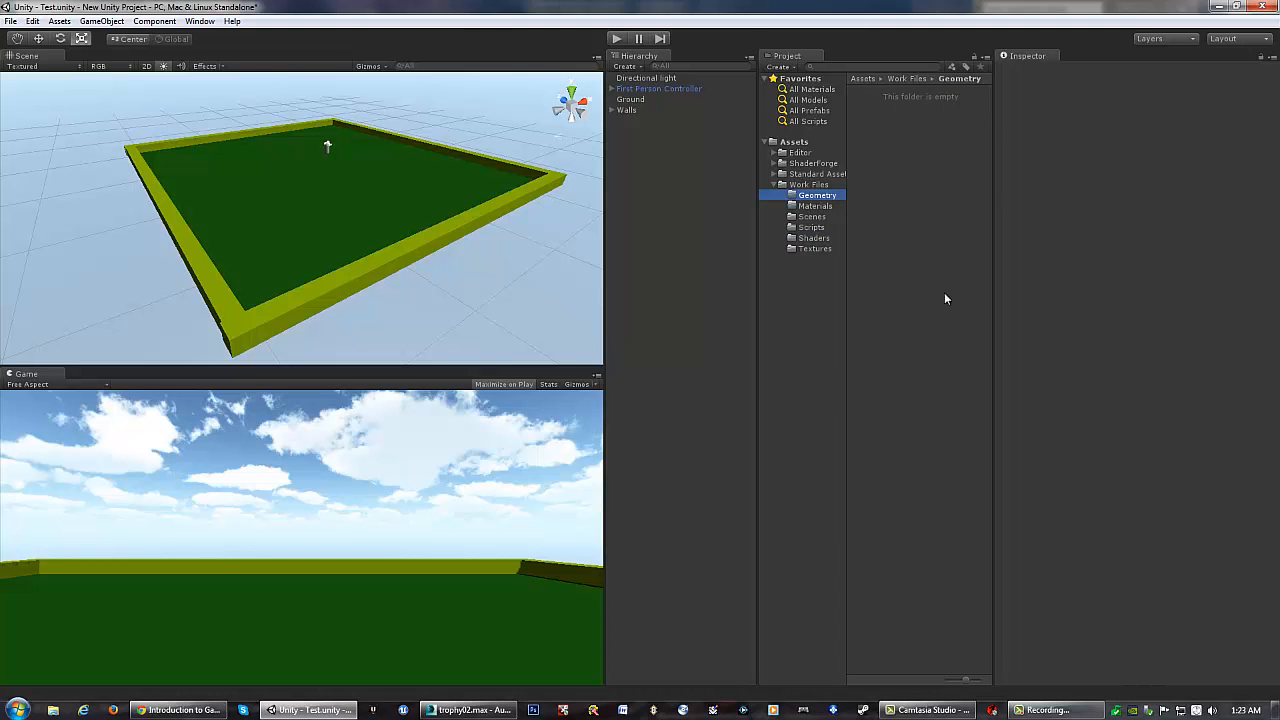
right_click(812, 197)
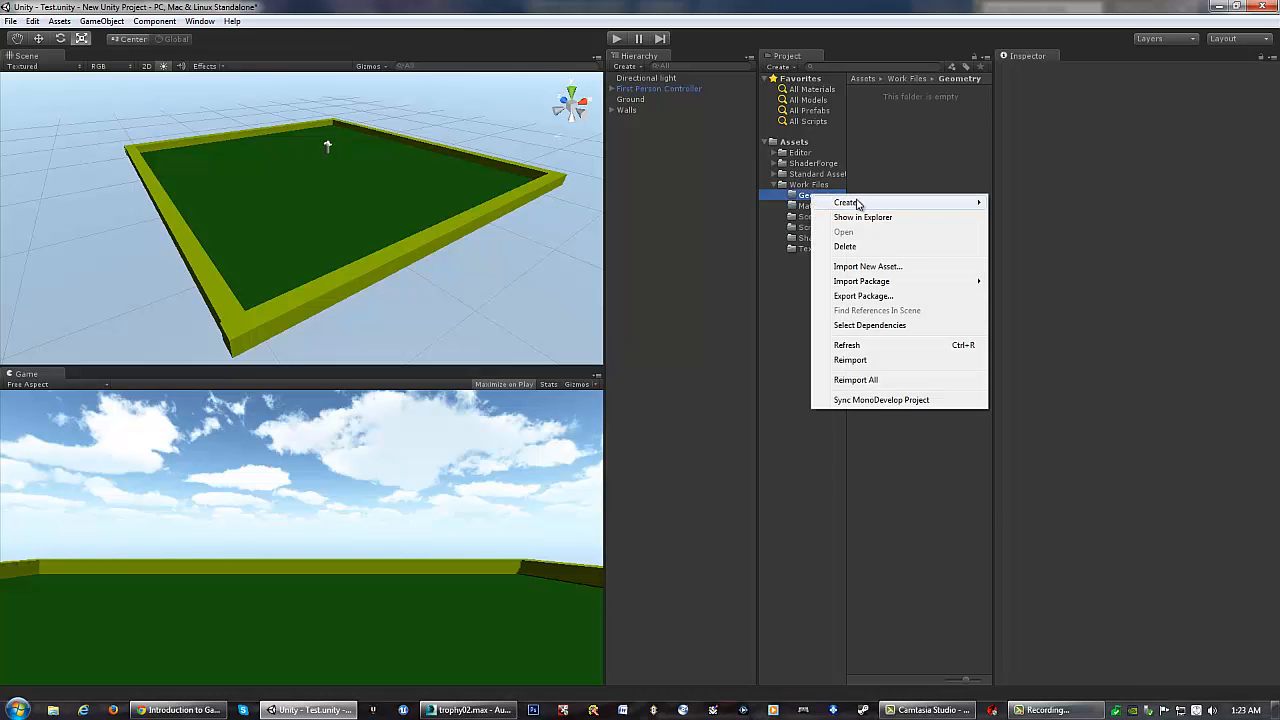
mouse_move(869, 203)
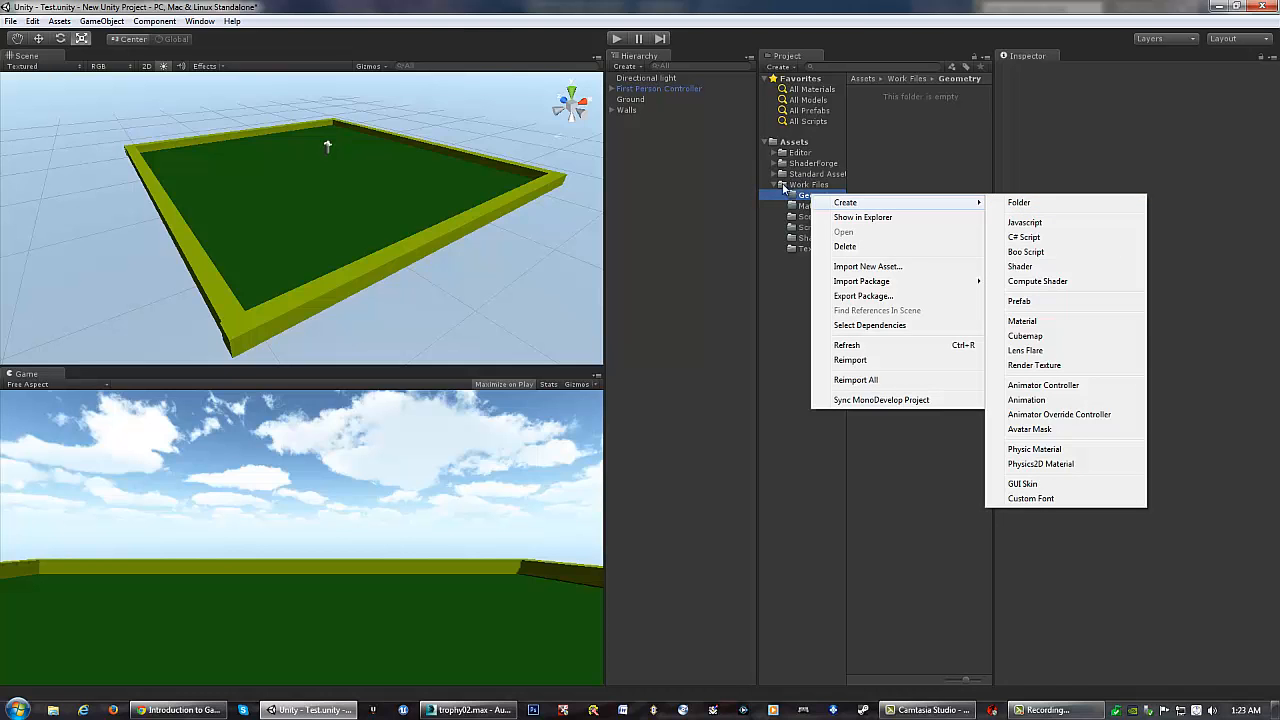
click(943, 130)
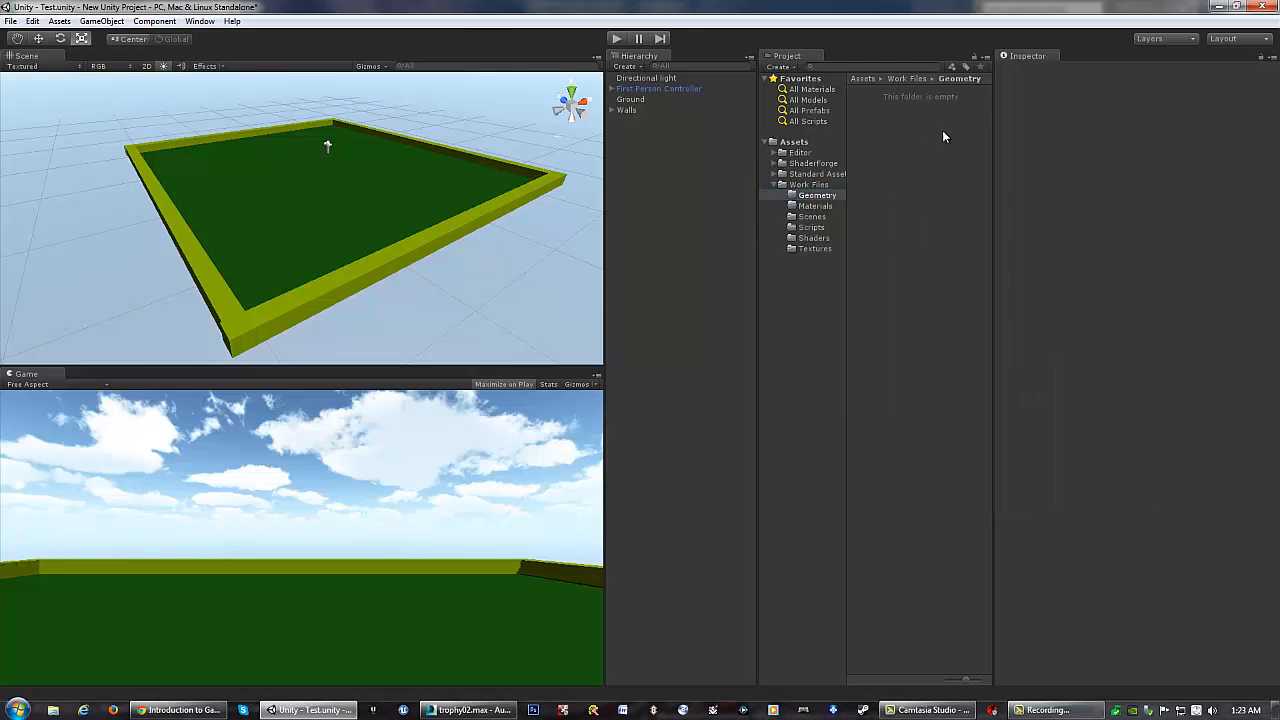
Show the project's Geometry folder in Windows Explorer and open it there
click(810, 196)
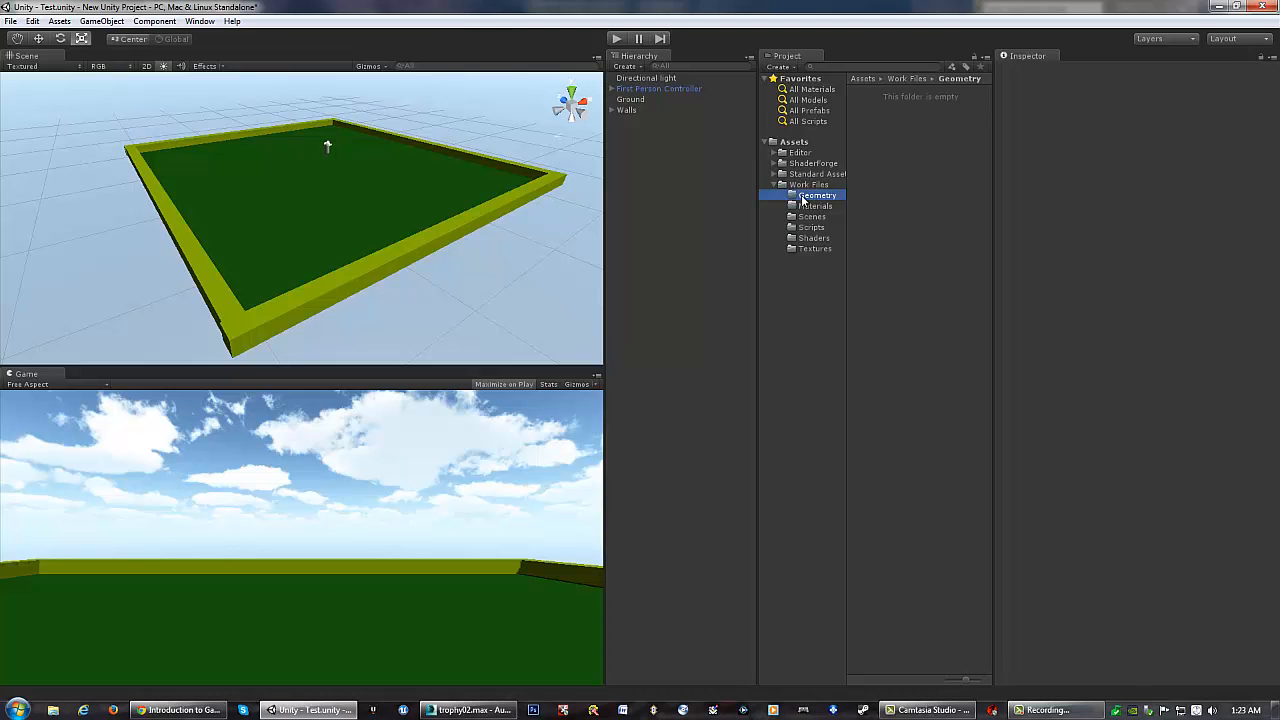
right_click(814, 197)
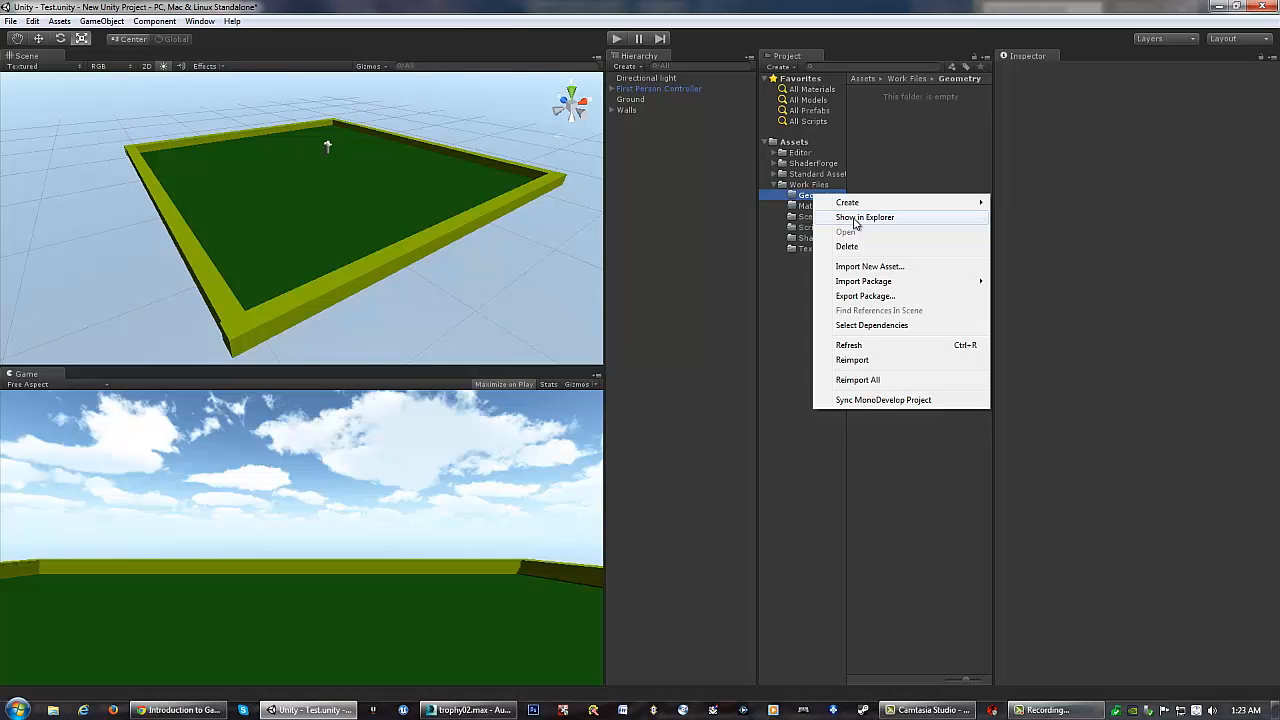
click(856, 219)
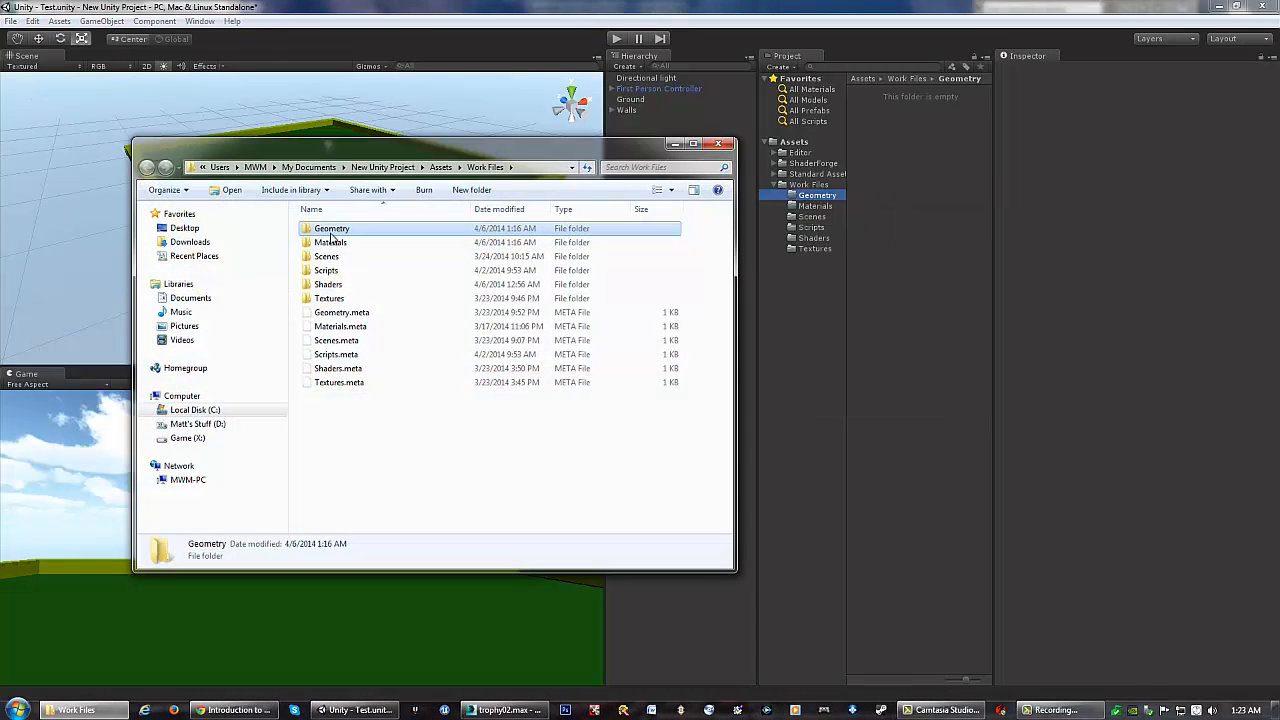
double_click(331, 231)
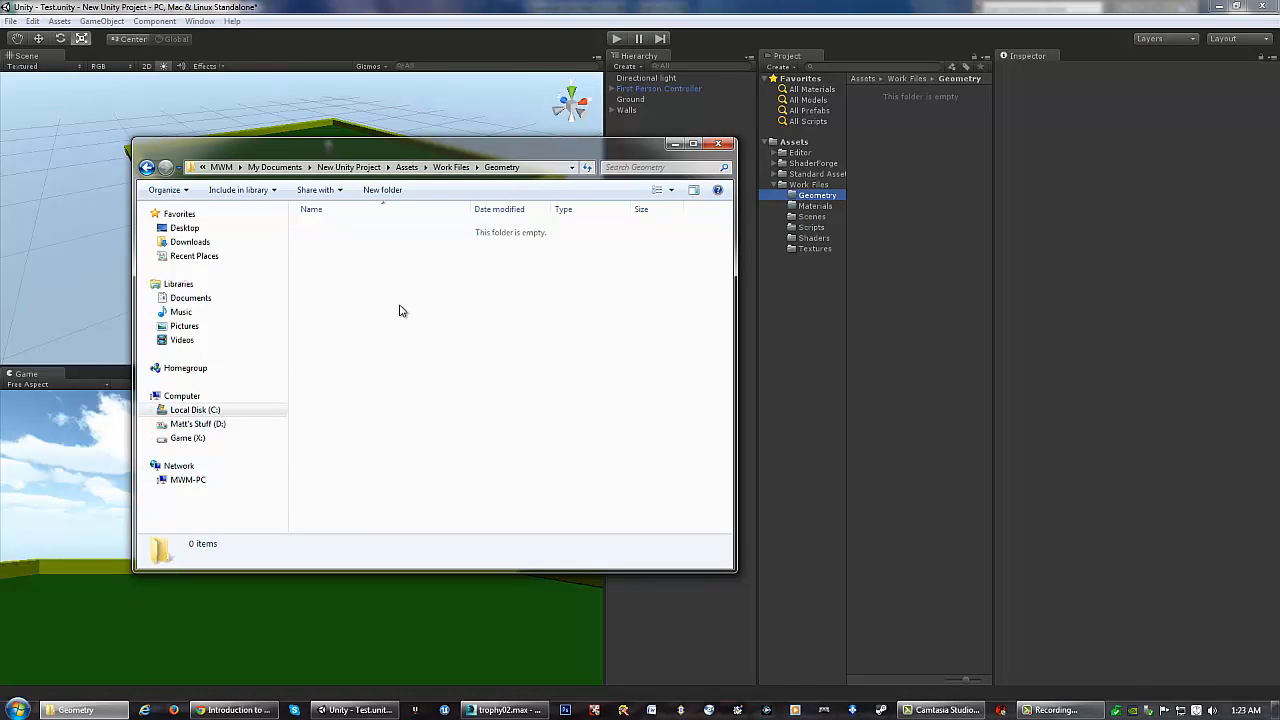
Copy the Trophy.FBX file from the Desktop
click(180, 228)
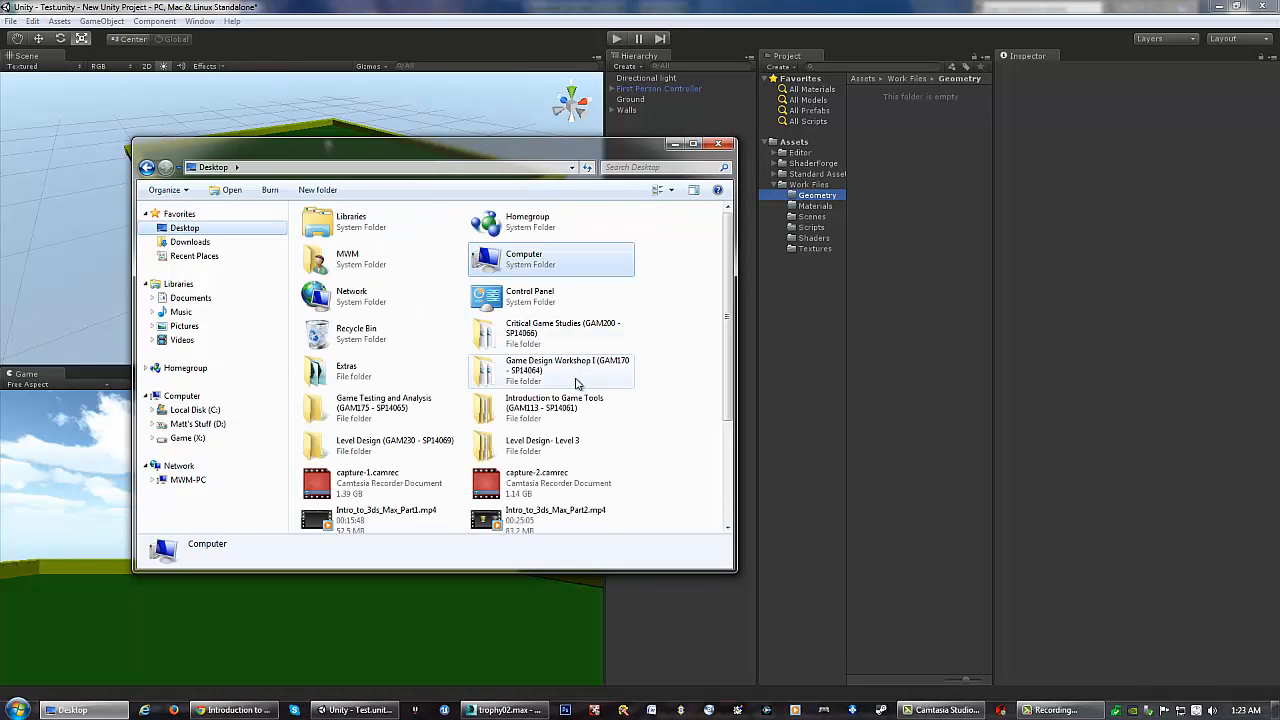
drag(729, 290, 723, 400)
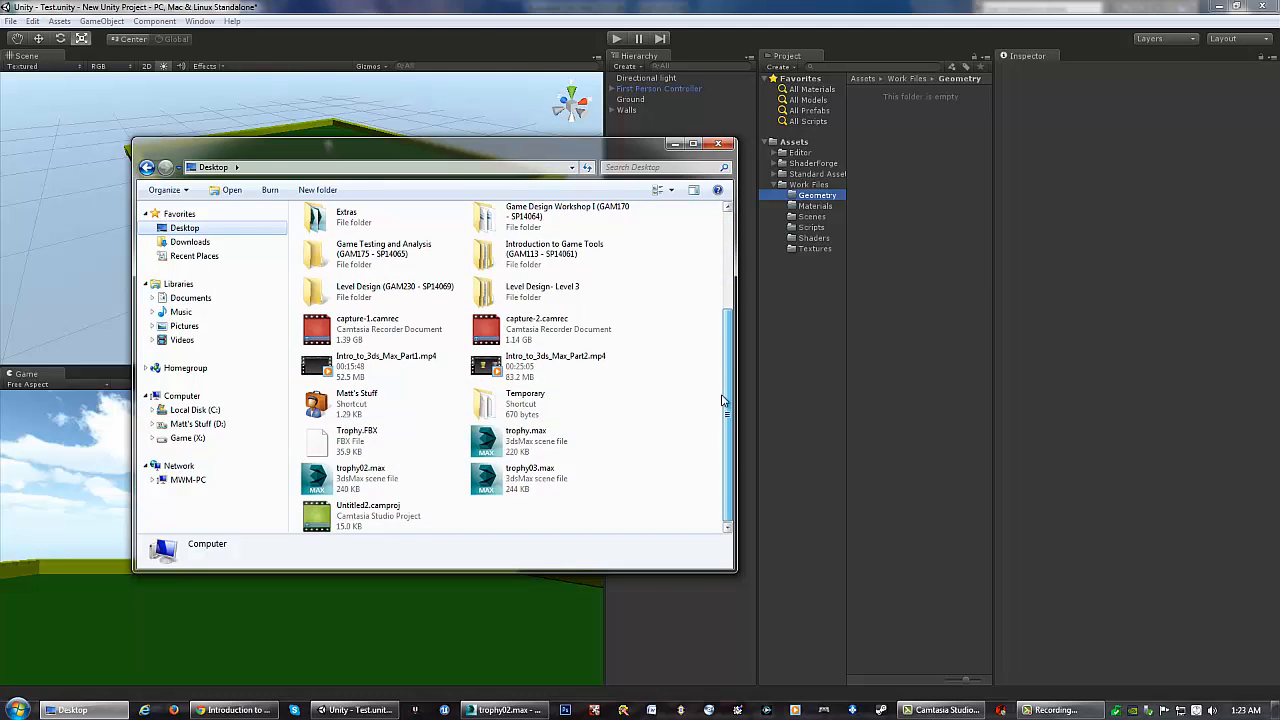
click(357, 440)
right_click(357, 440)
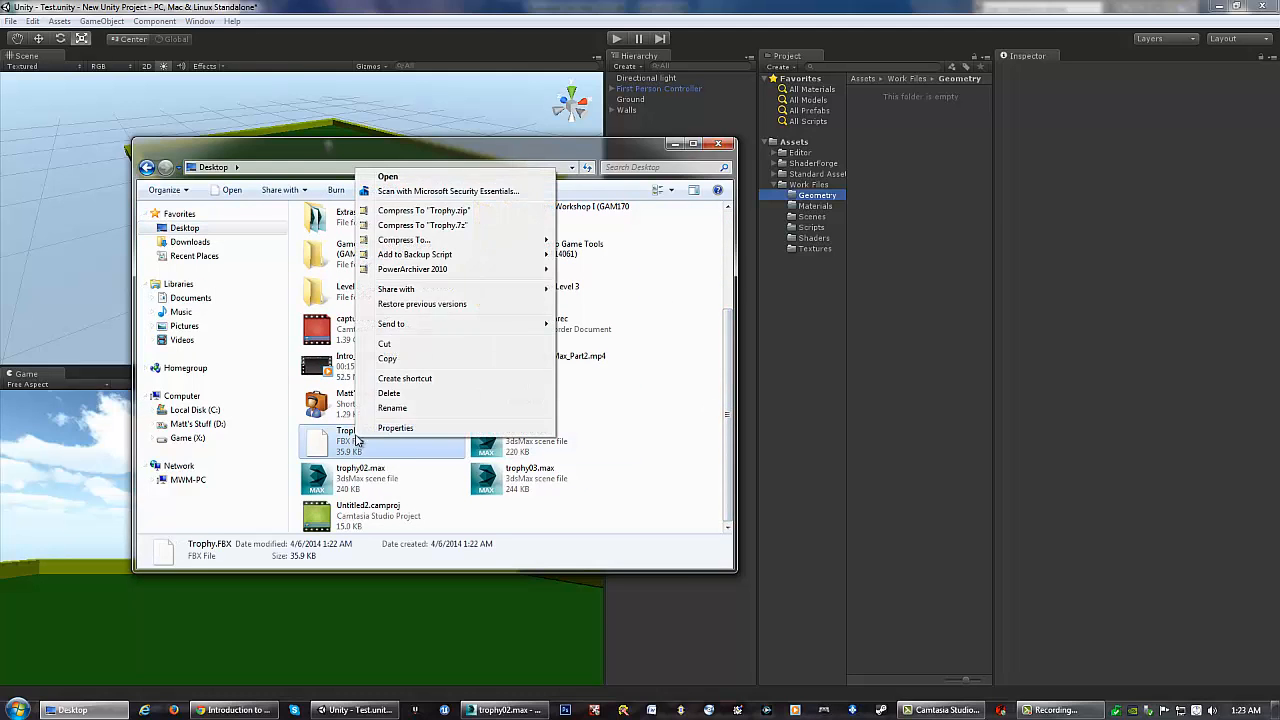
click(387, 358)
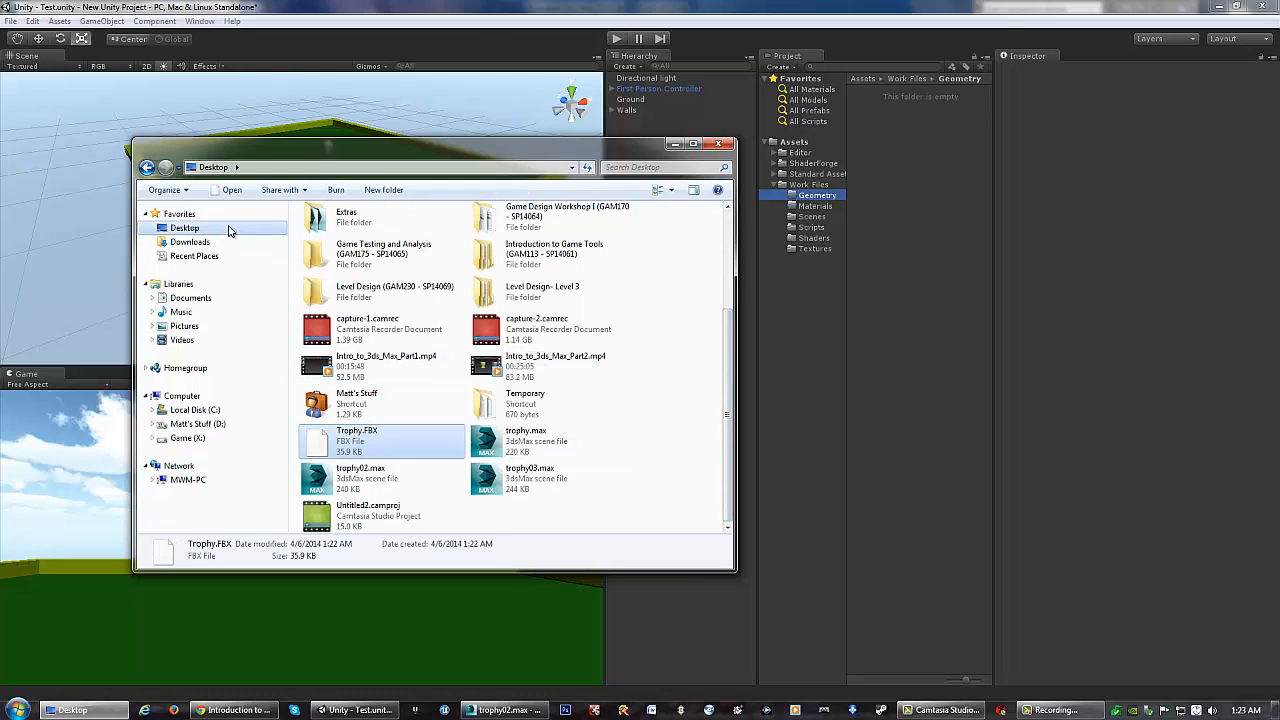
Go back to the project's Geometry folder and paste the copied Trophy.FBX into it
click(147, 167)
right_click(421, 308)
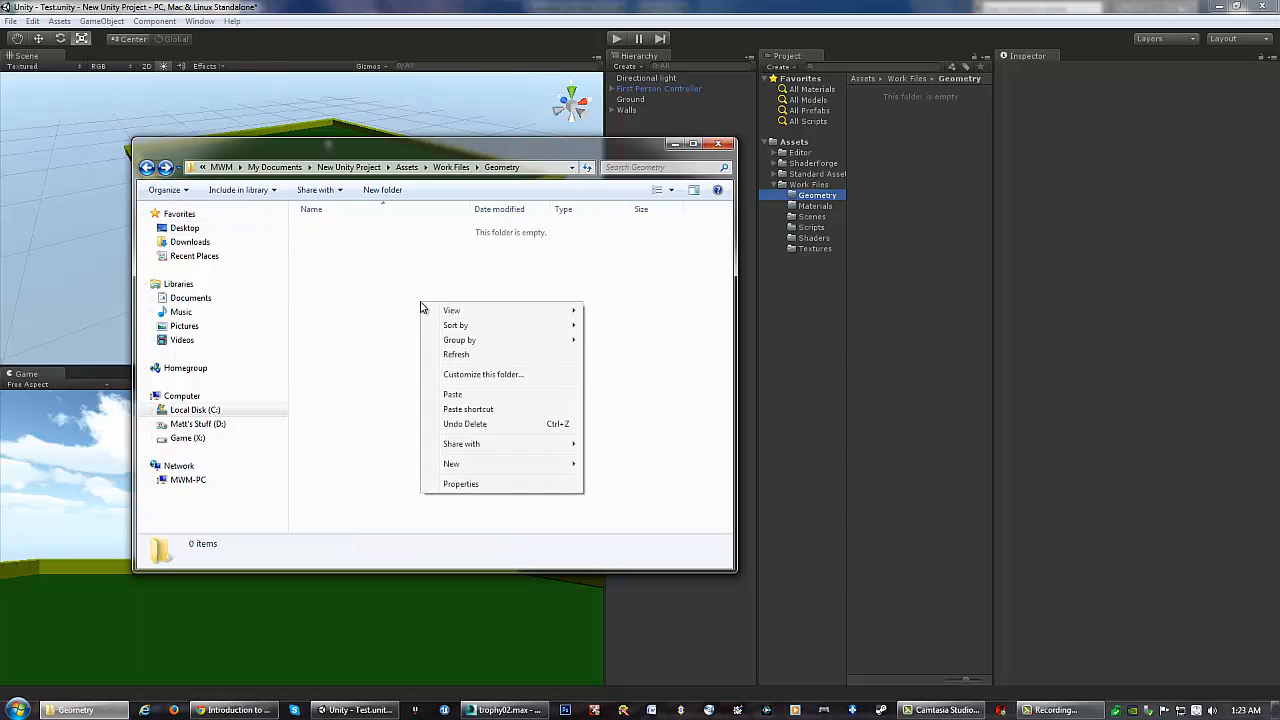
click(467, 394)
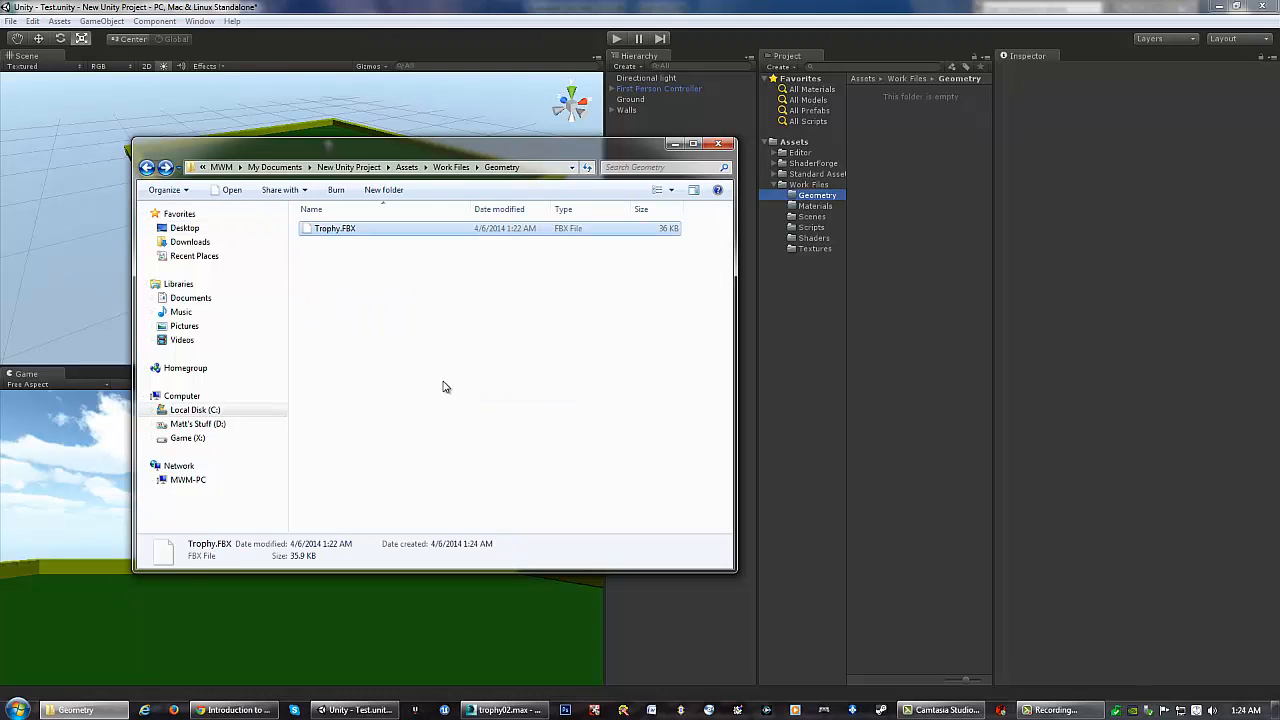
click(445, 387)
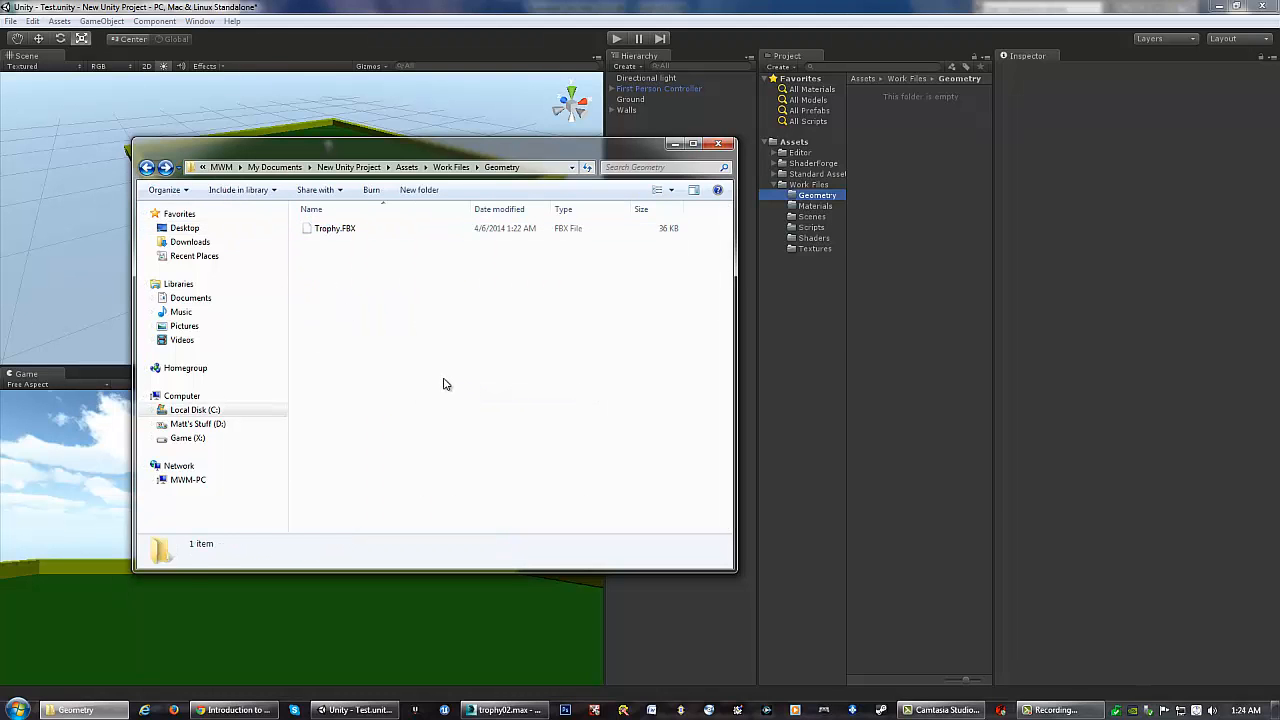
Return to Unity to import the model, and inspect the Trophy asset and the Materials folder inside Geometry
click(810, 338)
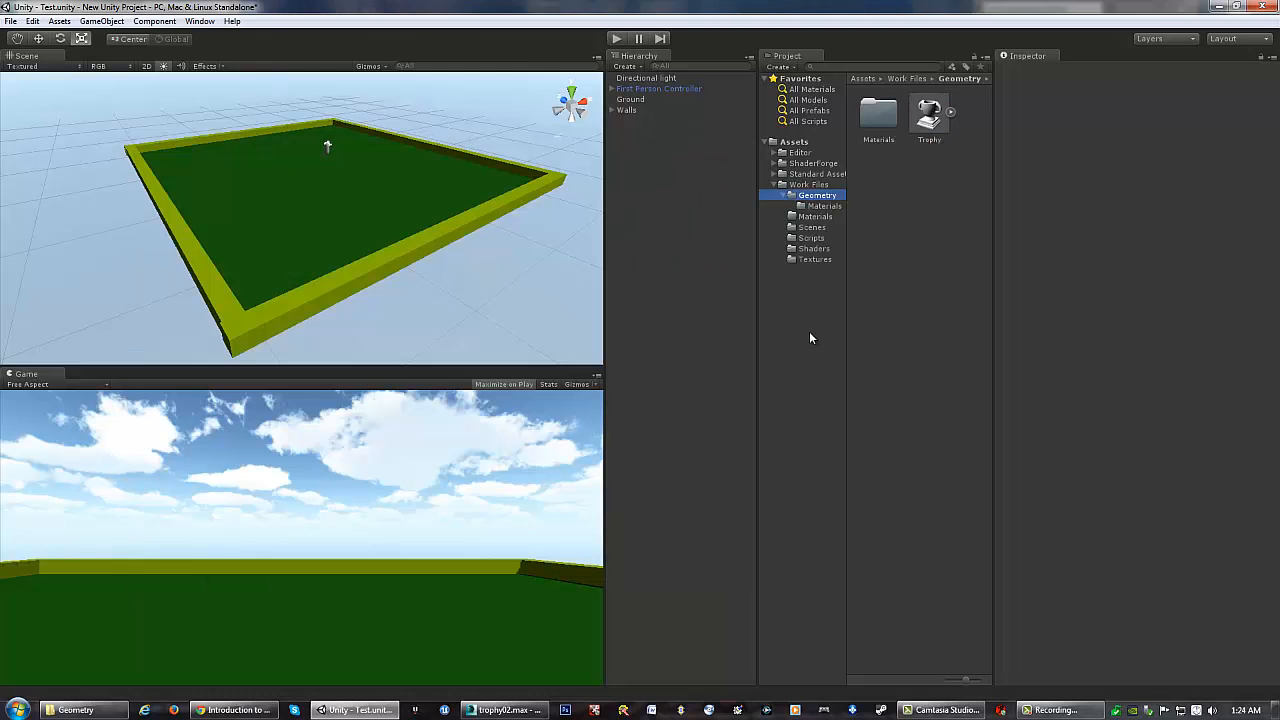
click(929, 120)
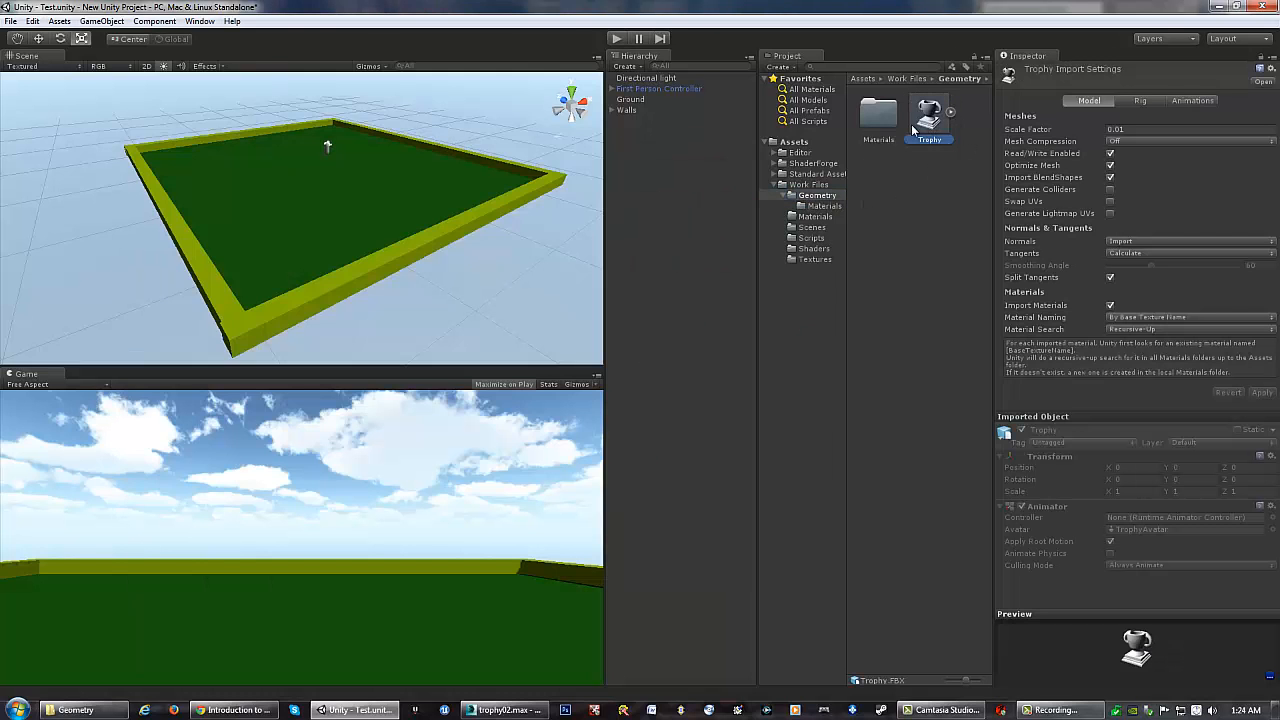
click(823, 206)
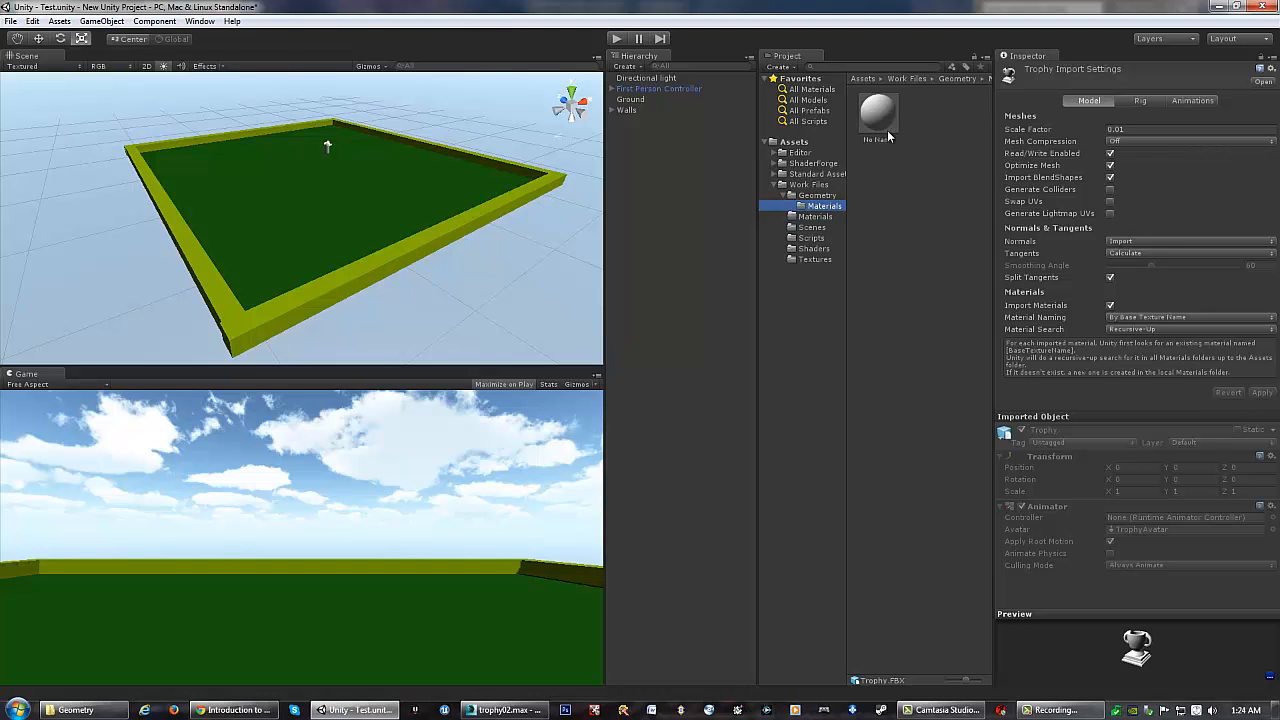
Delete the Materials subfolder inside the Geometry folder
right_click(812, 210)
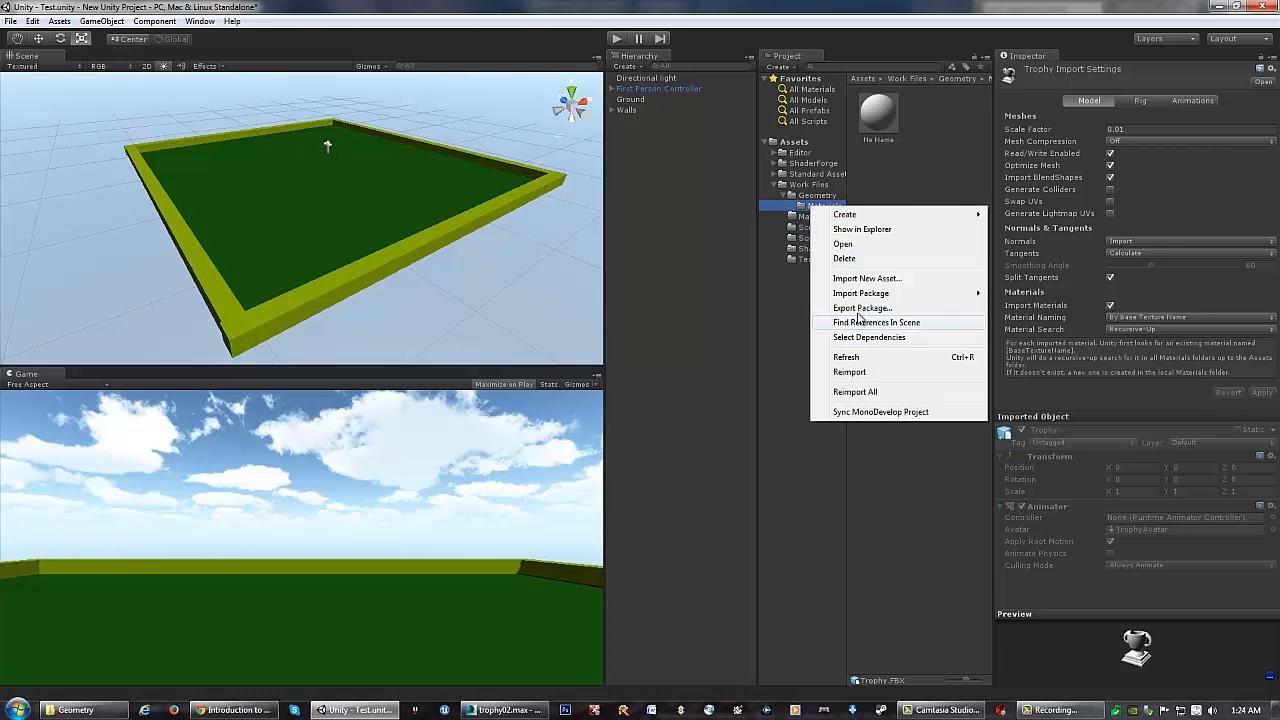
click(845, 259)
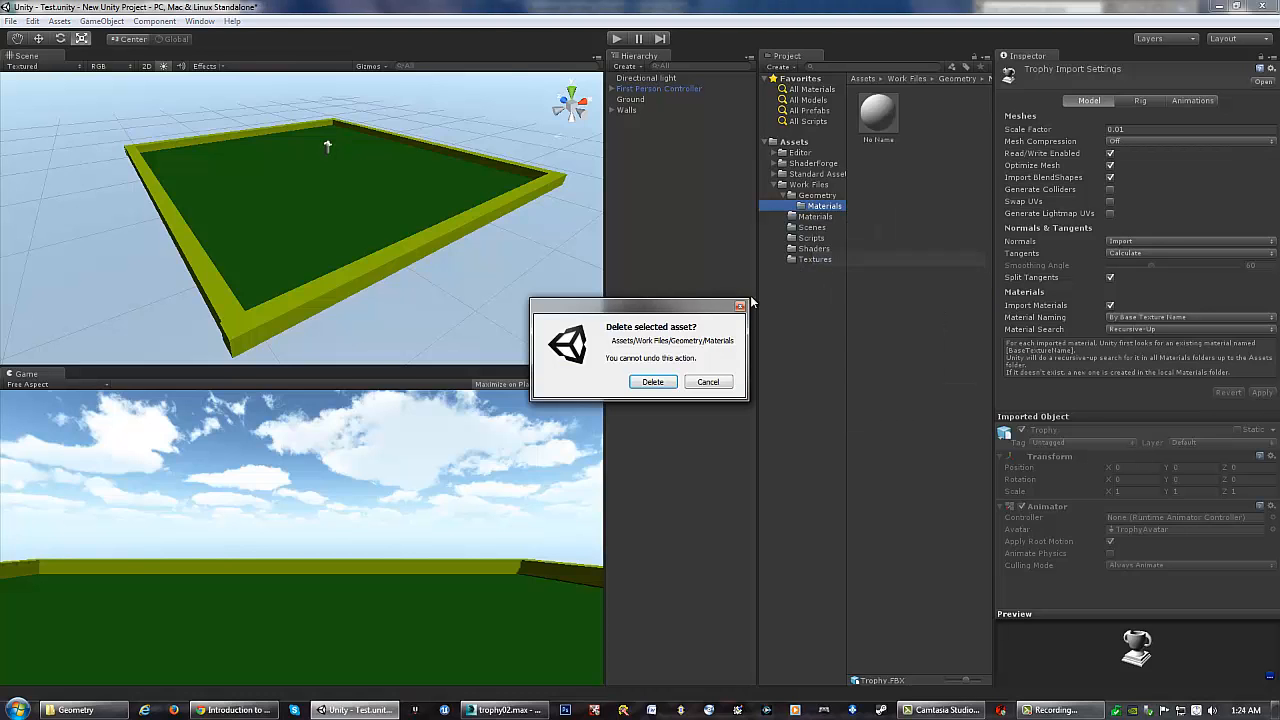
click(648, 382)
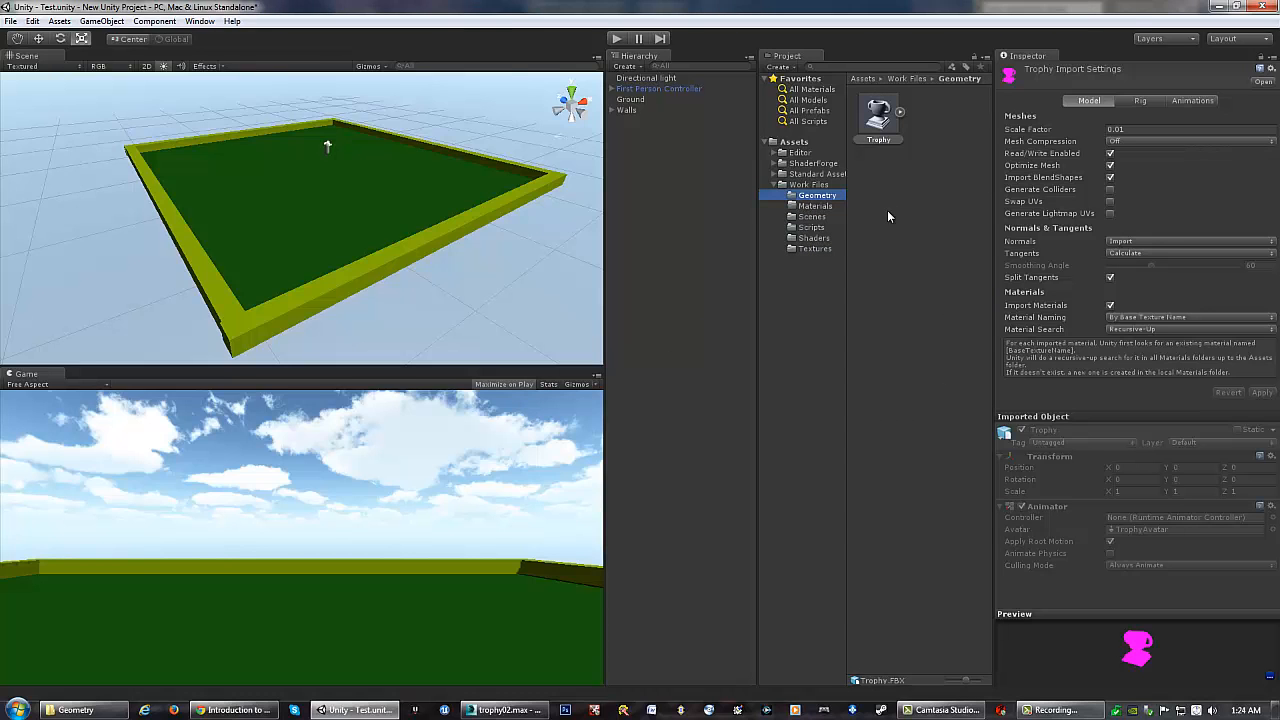
Place the Trophy model from the Geometry folder into the scene, on the green ground inside the walls
click(812, 207)
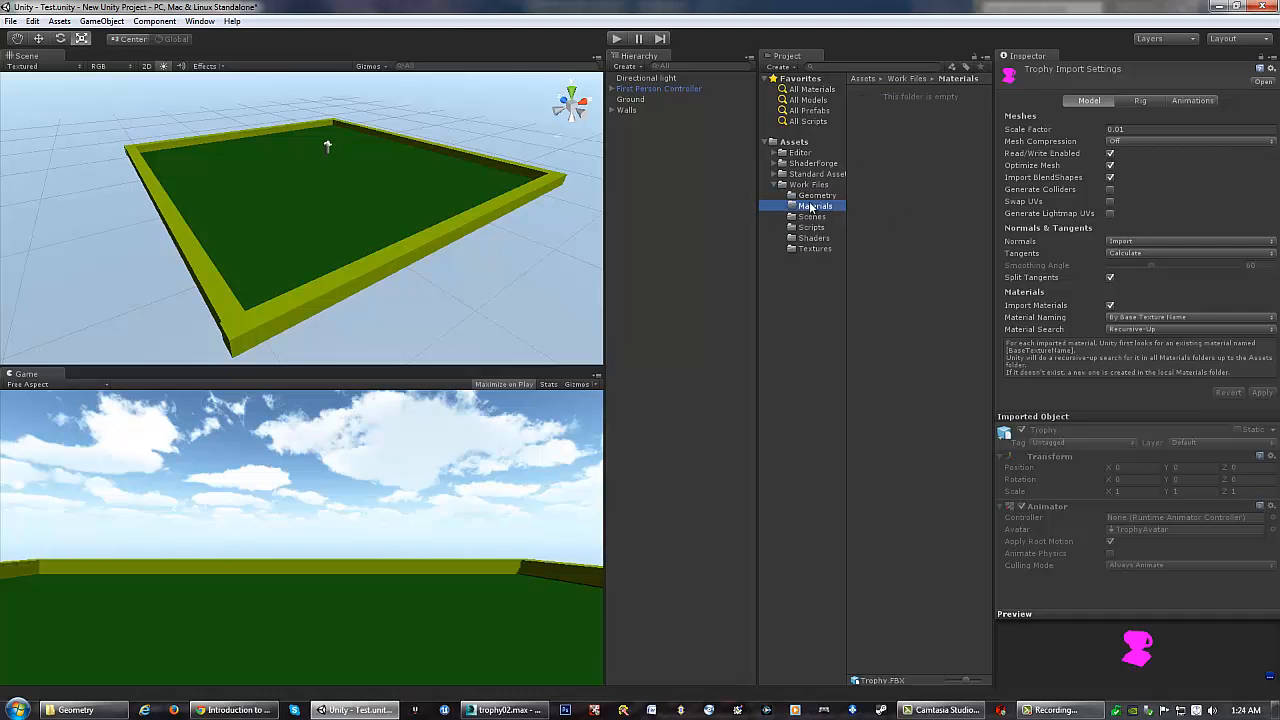
mouse_move(416, 182)
middle_down()
mouse_move(416, 208)
mouse_move(454, 238)
mouse_move(409, 217)
mouse_move(446, 206)
mouse_move(437, 195)
middle_up()
scroll(421, 219, up, 3)
scroll(421, 219, up, 3)
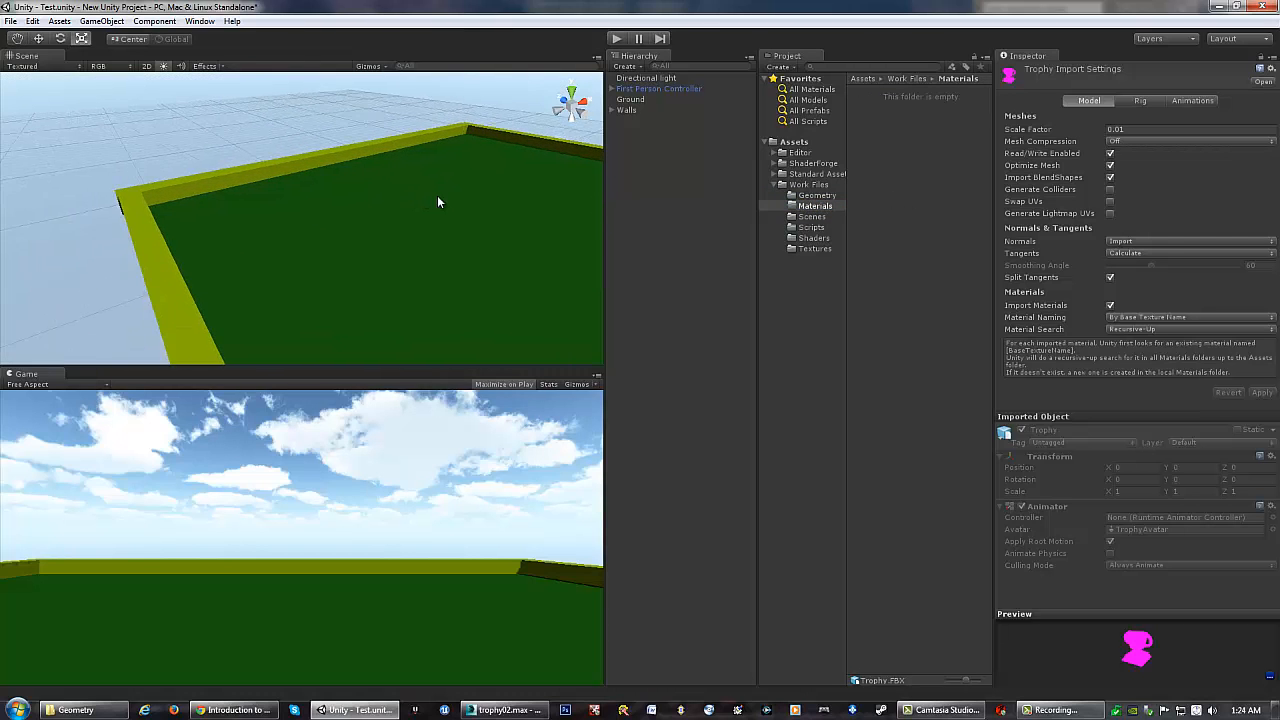
click(805, 196)
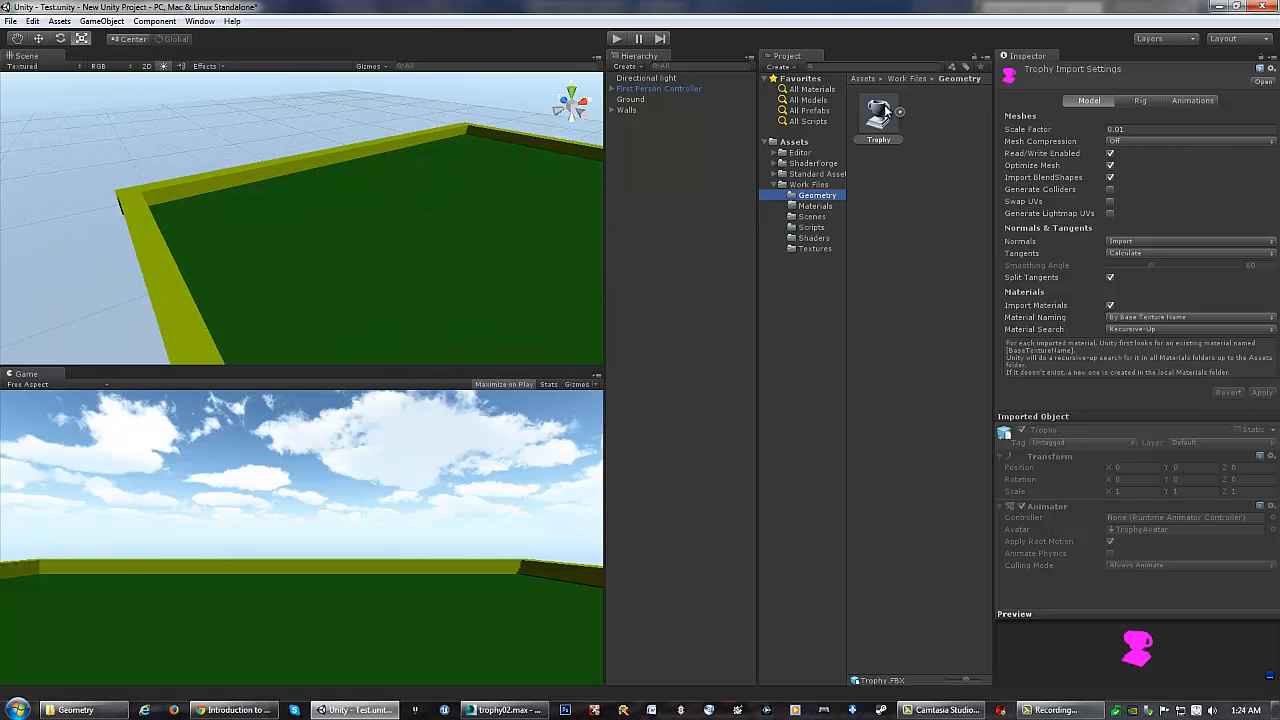
drag(885, 112, 374, 232)
scroll(390, 225, up, 3)
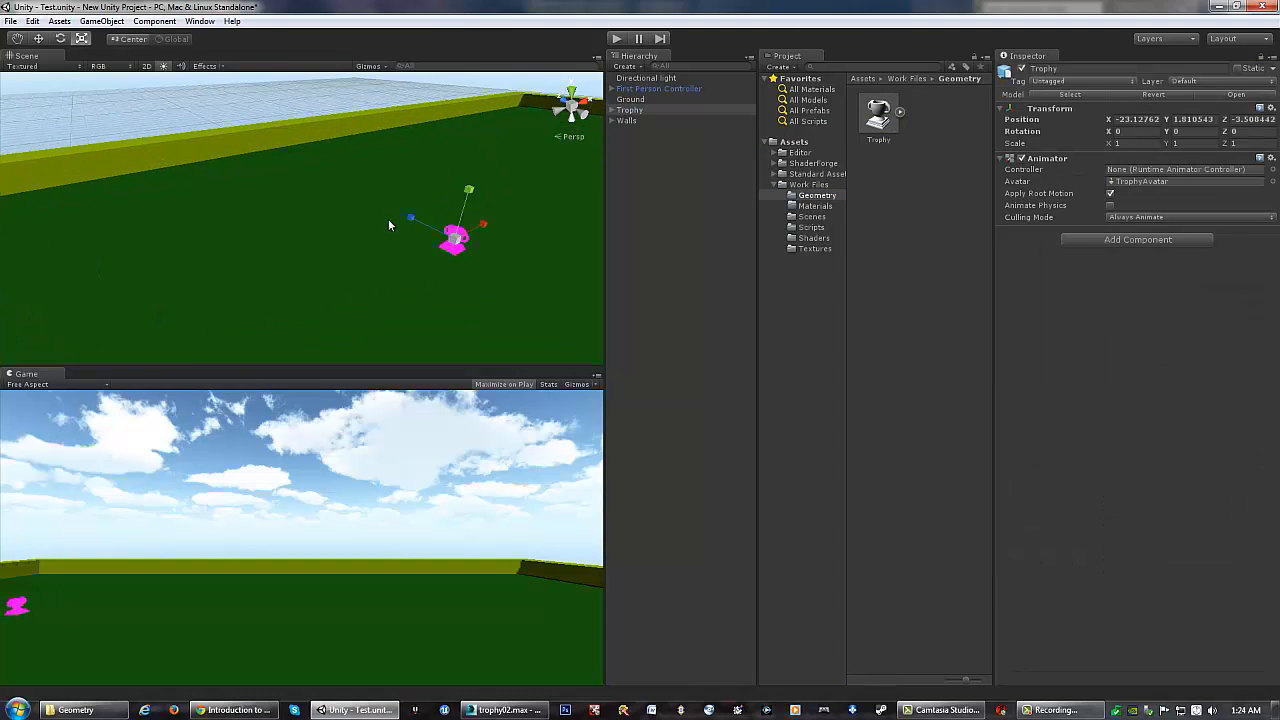
middle_drag(402, 215, 330, 255)
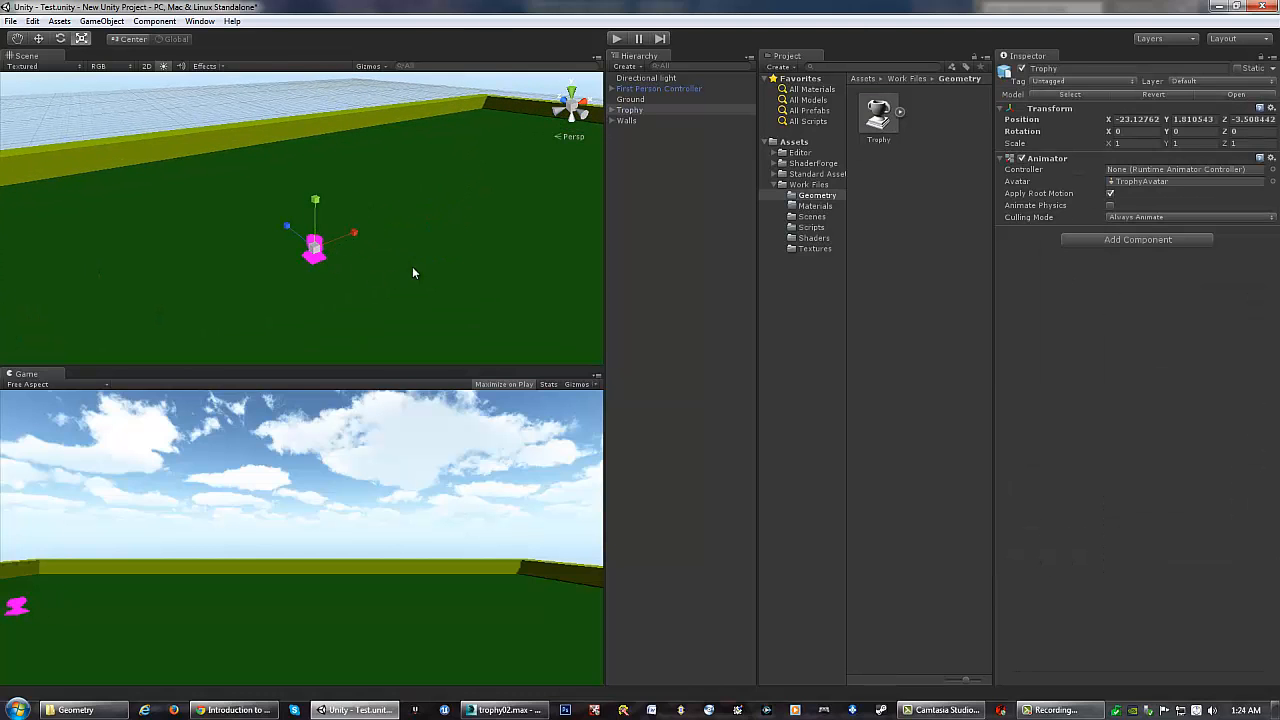
scroll(400, 252, up, 5)
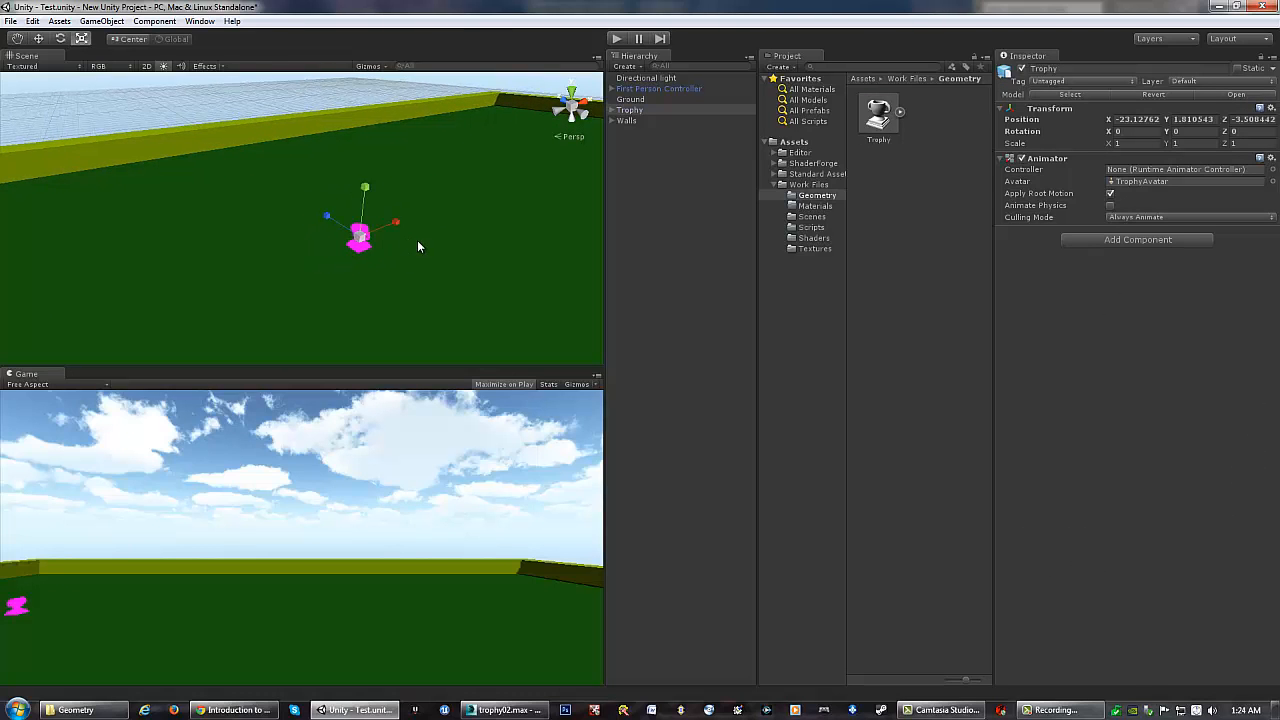
middle_drag(535, 252, 475, 197)
Create a new material named Gold in the Materials folder of Work Files
click(812, 206)
scroll(475, 200, down, 2)
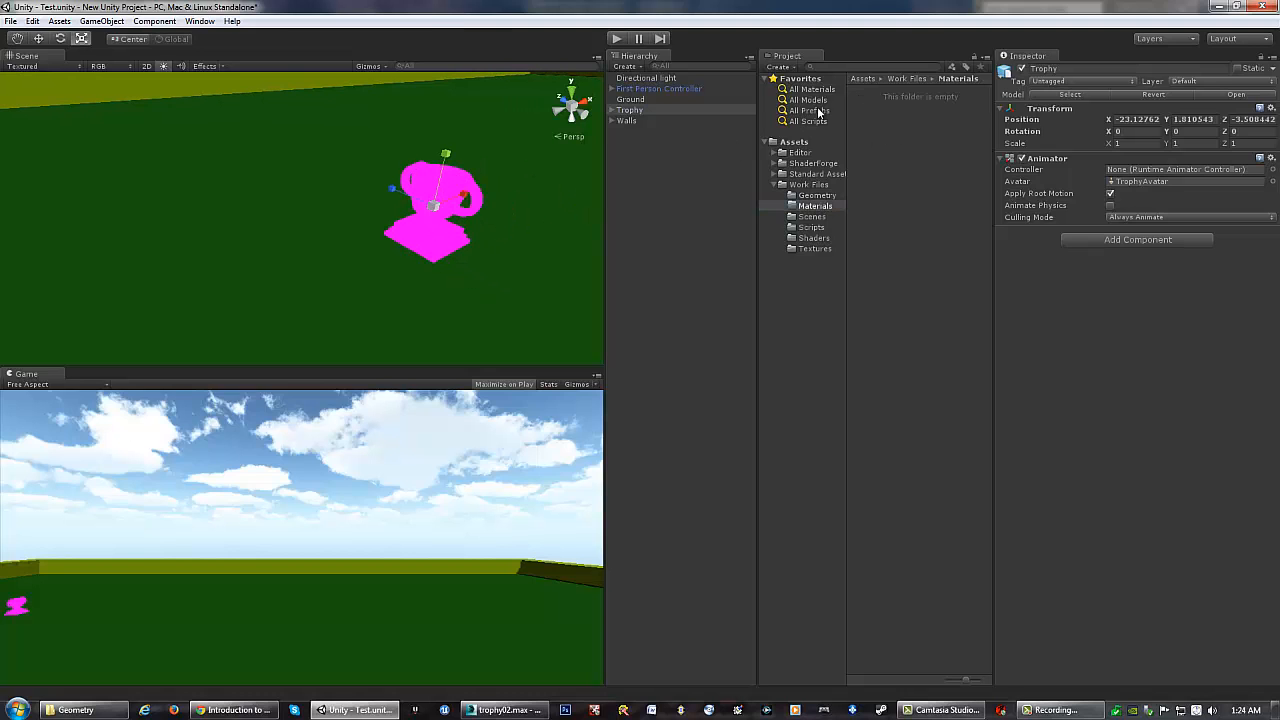
click(903, 137)
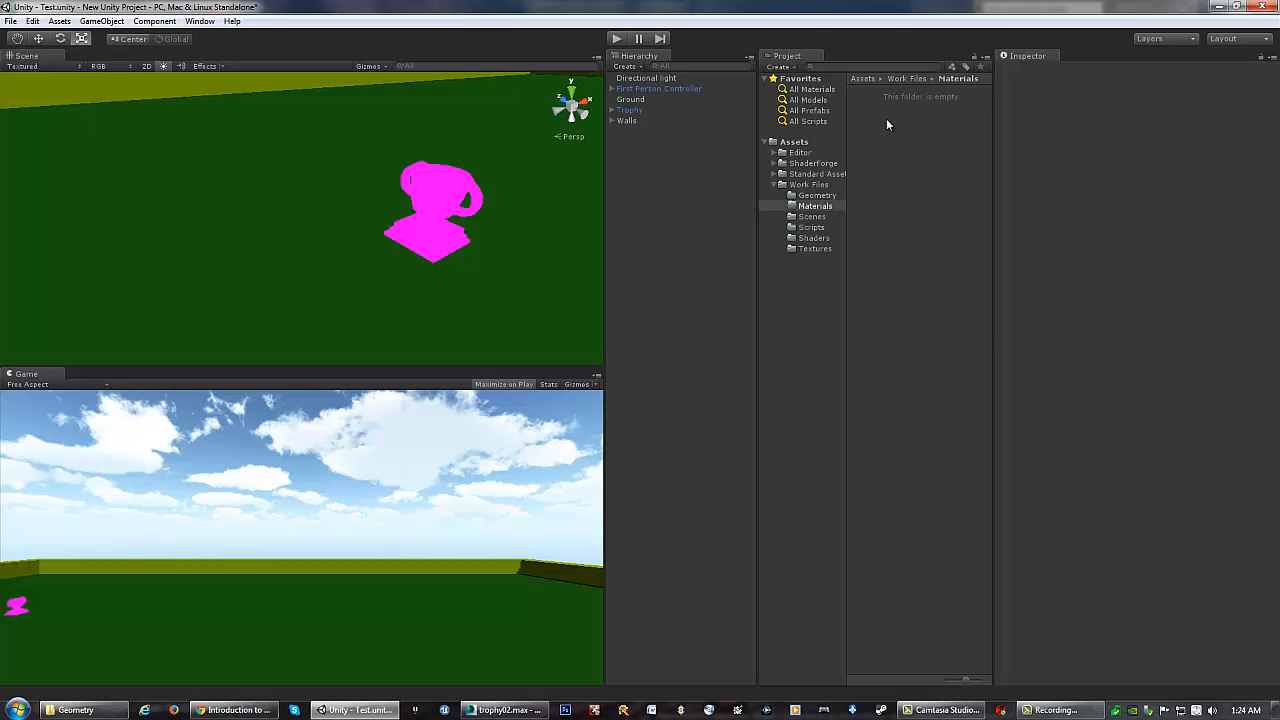
right_click(898, 117)
mouse_move(935, 126)
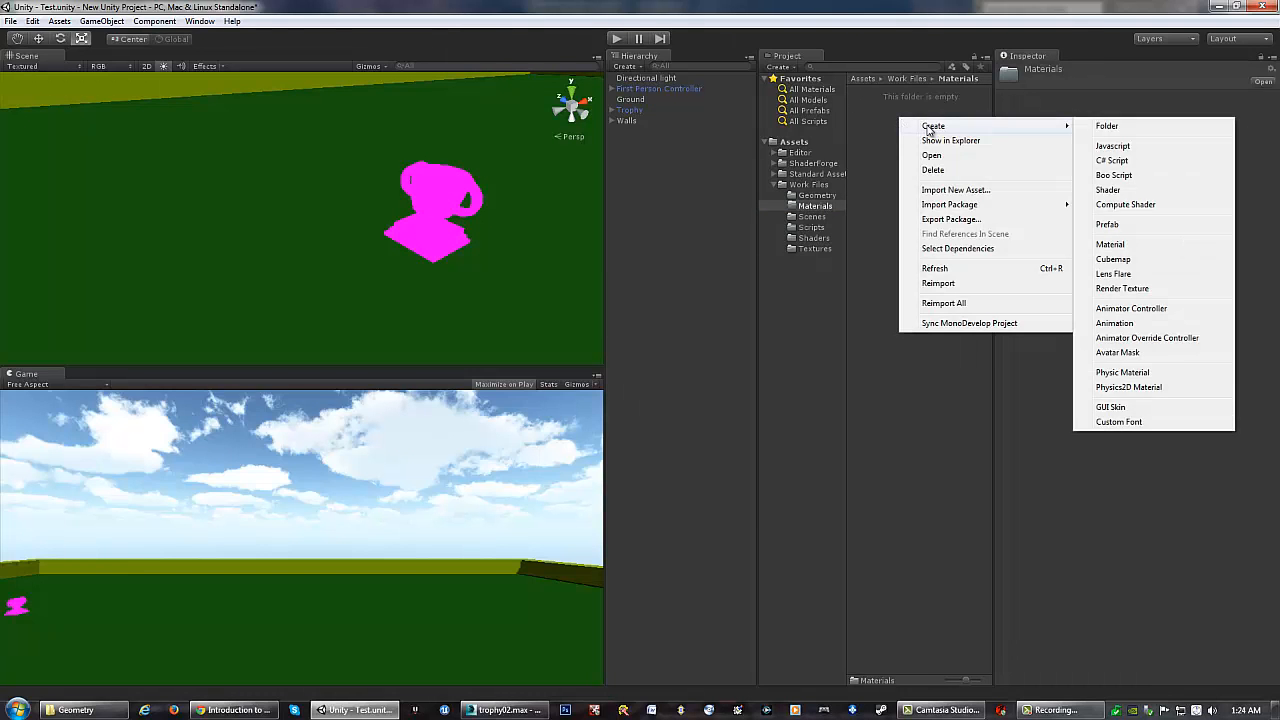
click(1110, 244)
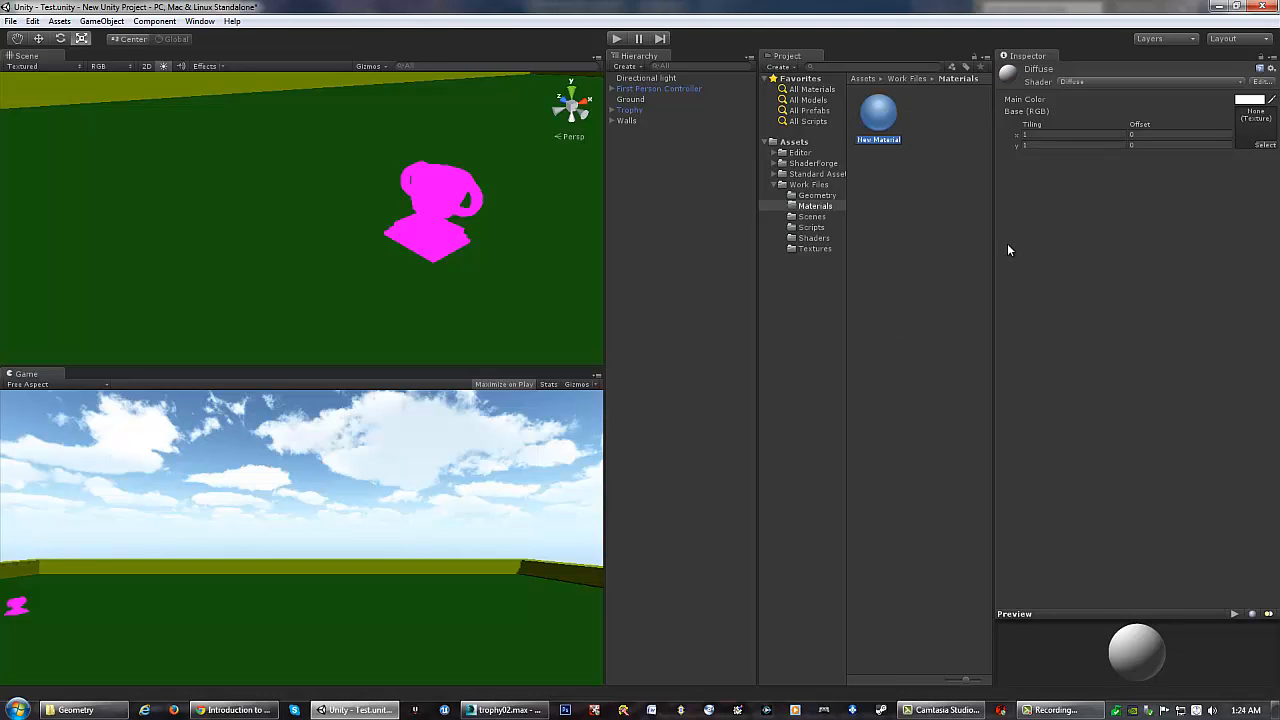
text(Gold)
key(Return)
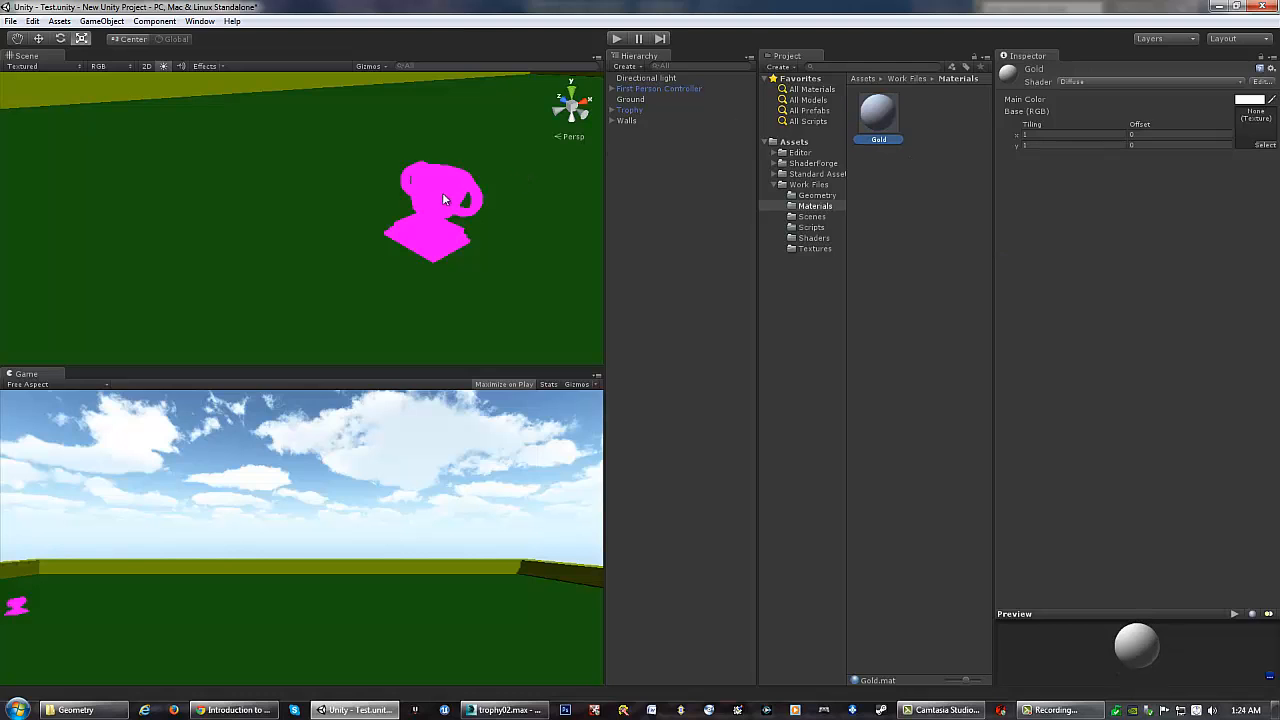
Set the Gold material's main color to yellow (R 241, G 255, B 0) and apply it to the trophy's cup
click(1252, 101)
click(123, 135)
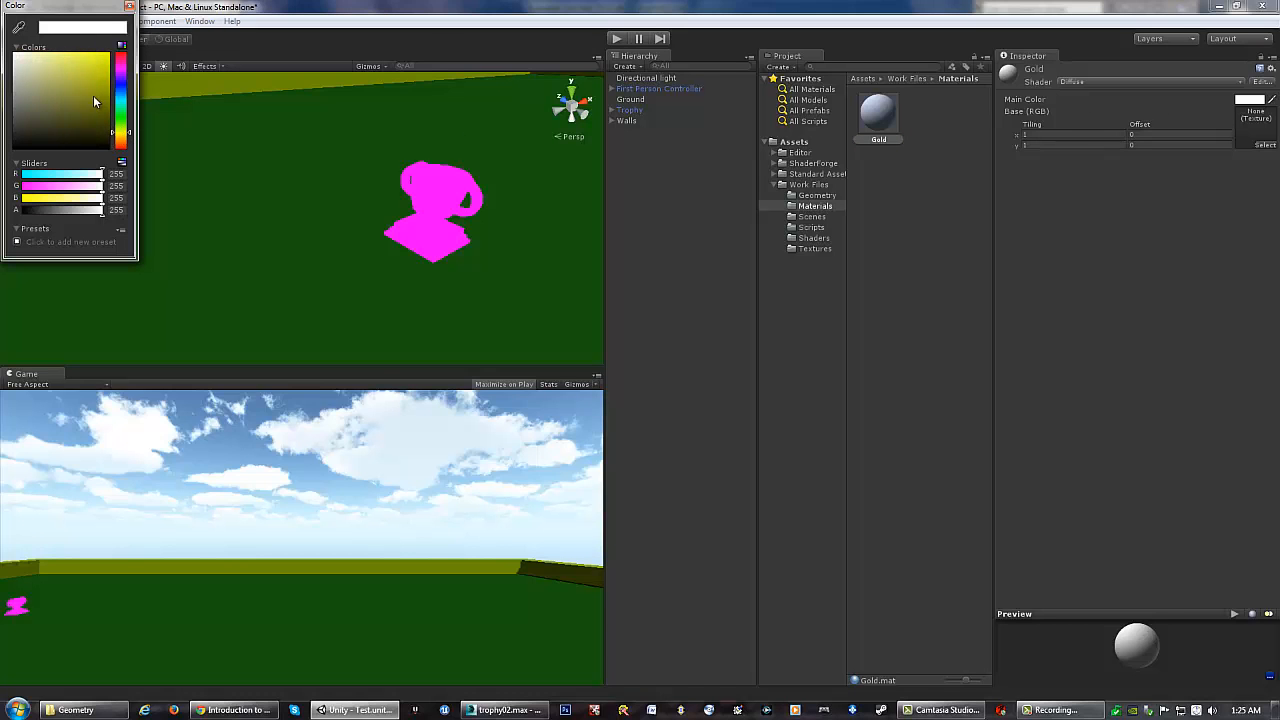
click(110, 62)
drag(110, 62, 114, 49)
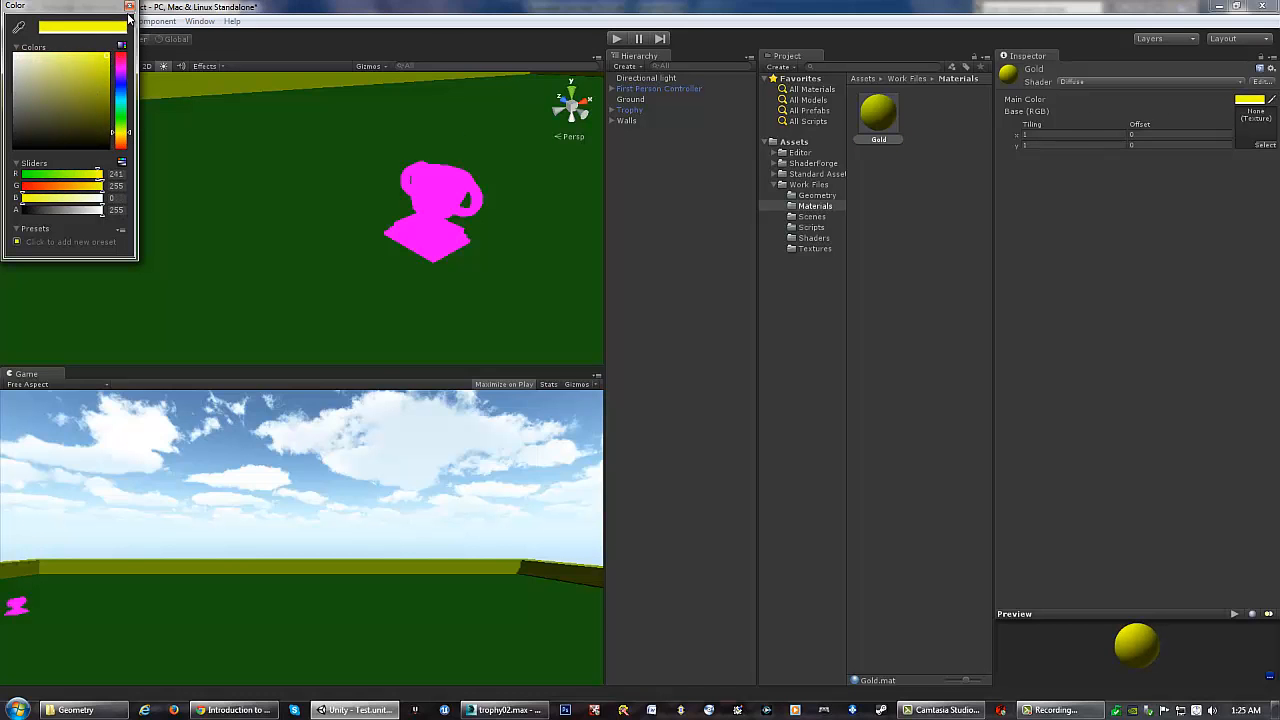
drag(77, 7, 91, 33)
click(143, 32)
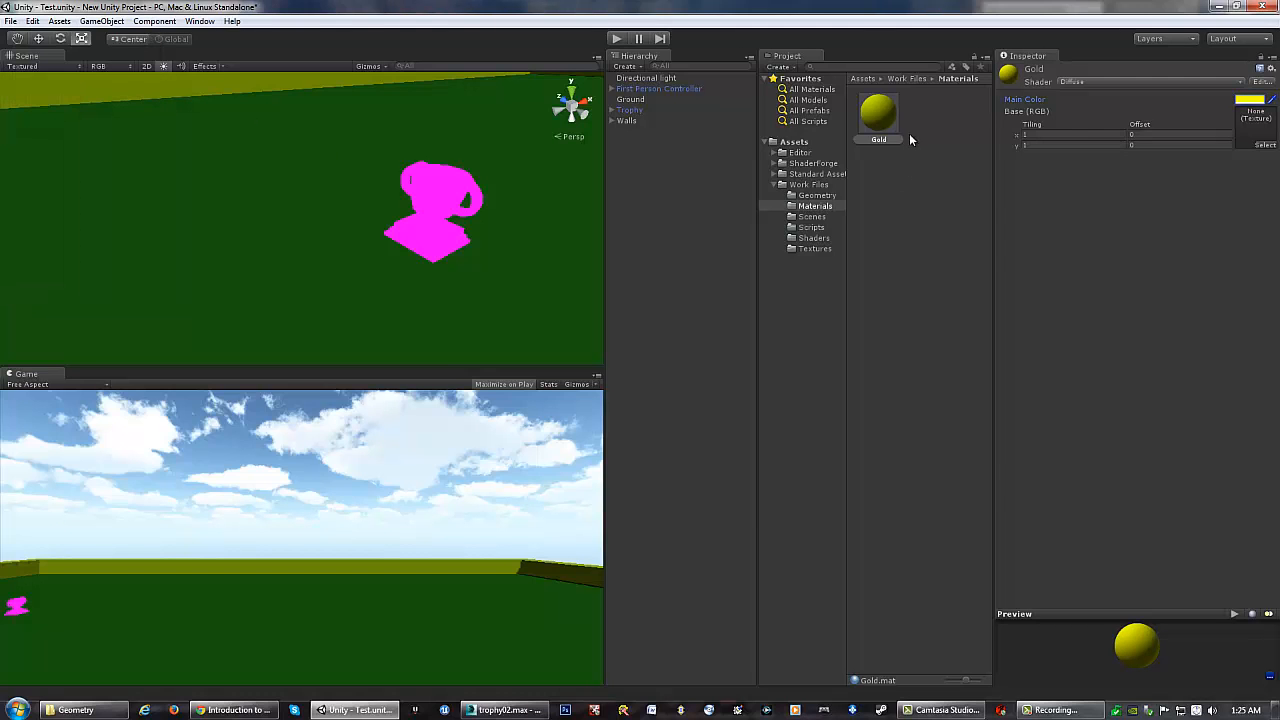
drag(882, 113, 452, 196)
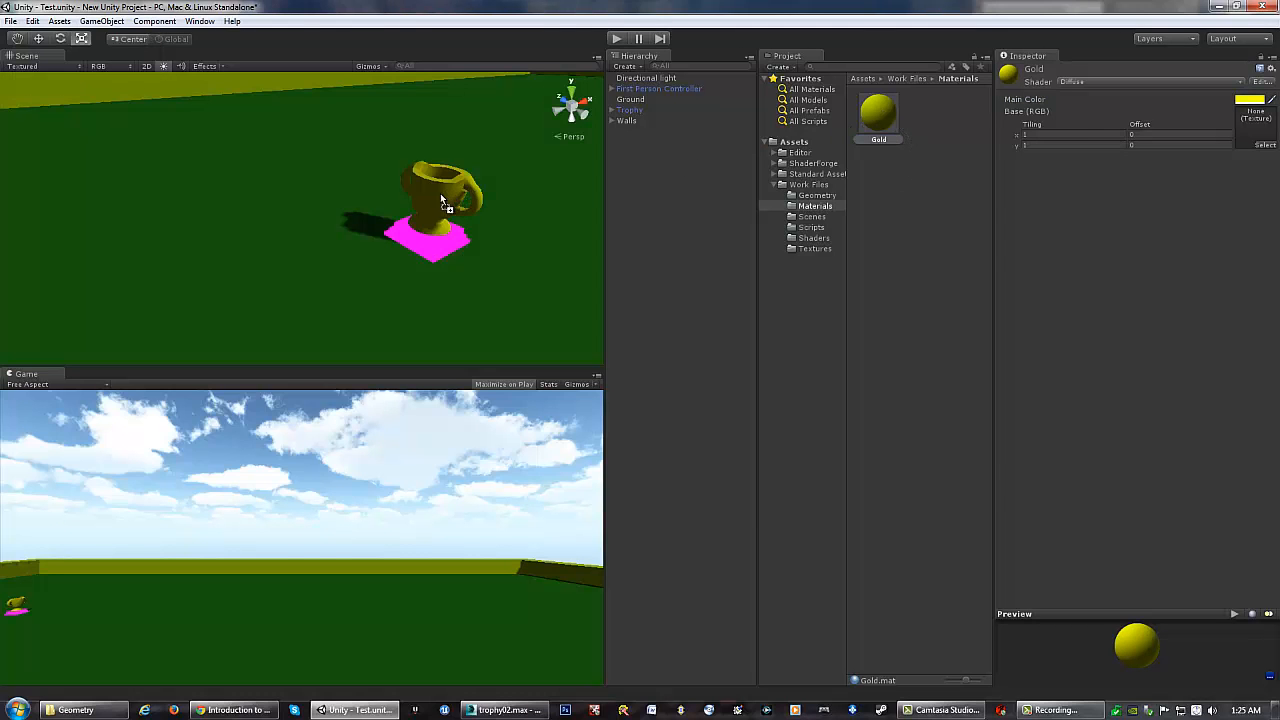
Create a second material named Brown in the same Materials folder
middle_drag(488, 198, 311, 217)
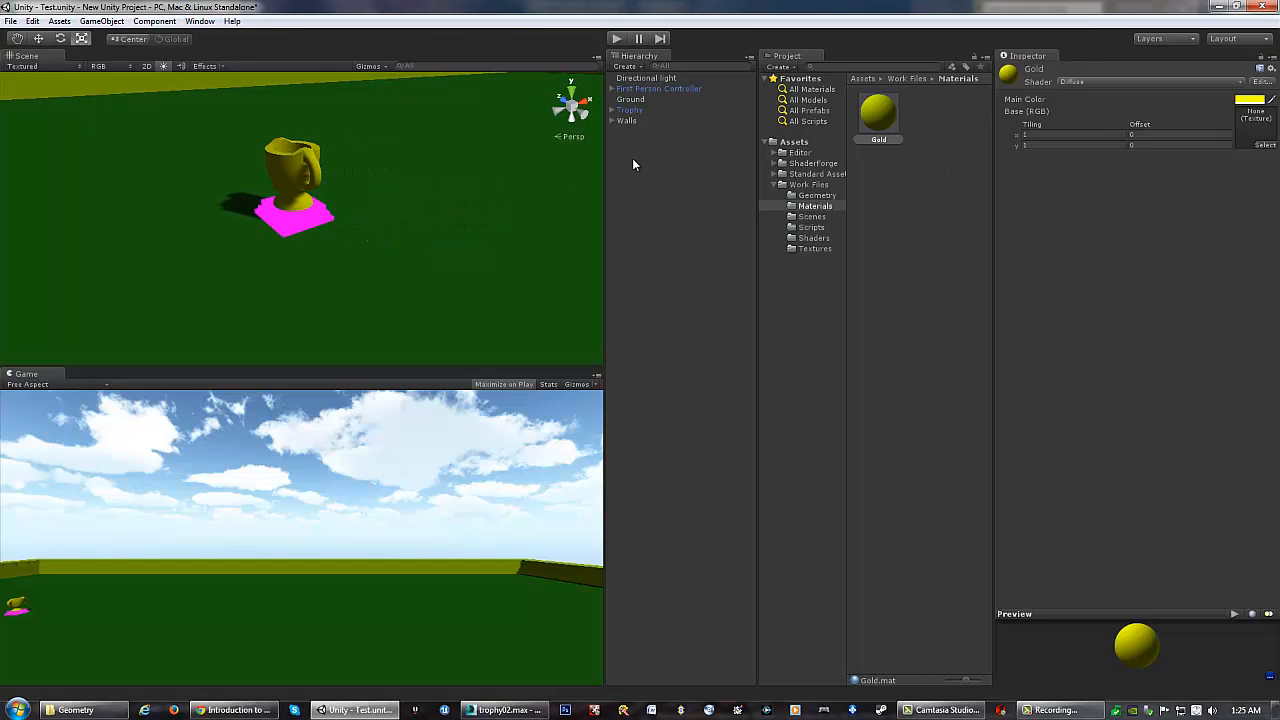
right_click(925, 114)
mouse_move(1060, 123)
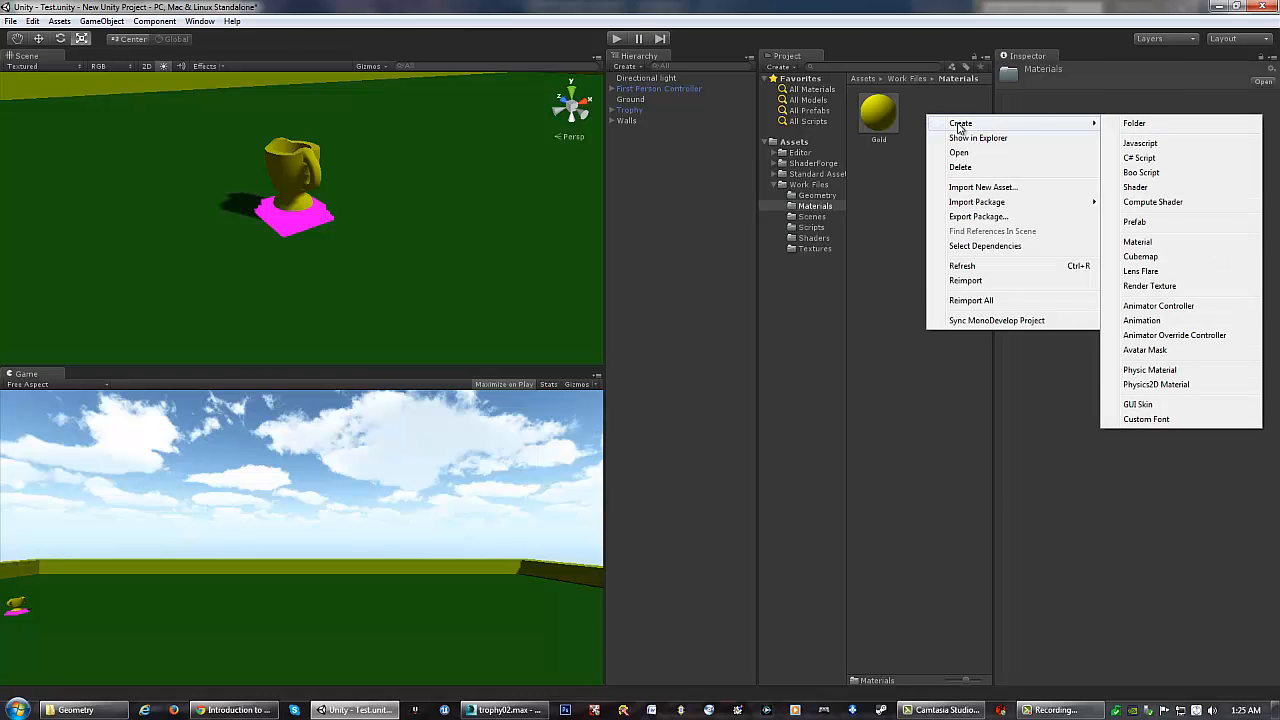
click(1154, 240)
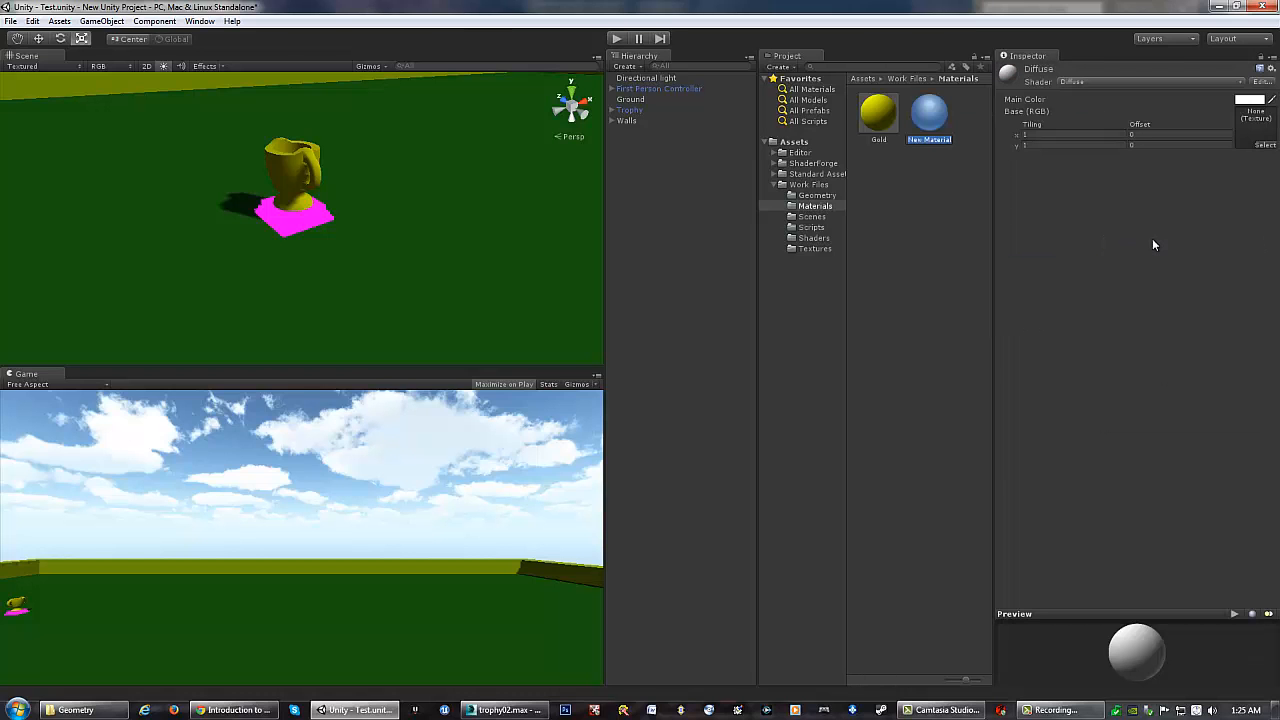
text(Brown)
key(Return)
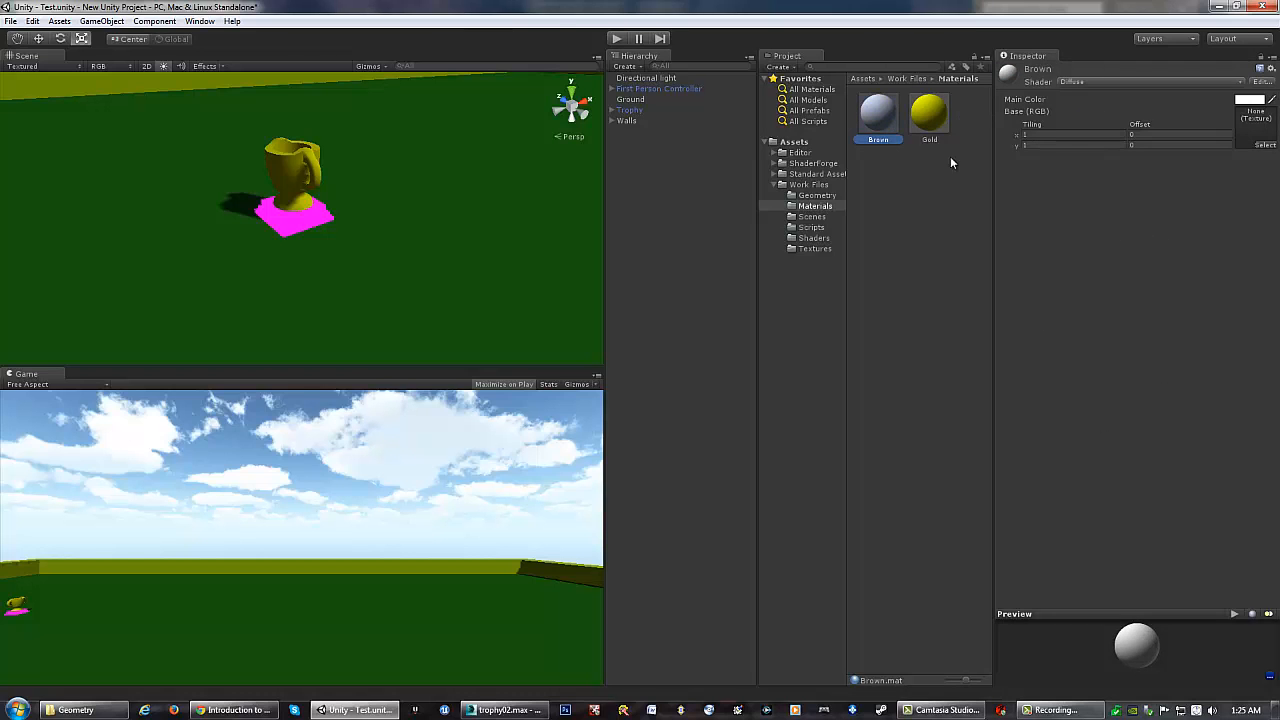
Set the Brown material's main color to dark brown (R 94, G 55, B 9) and apply it to the trophy's base
click(1250, 100)
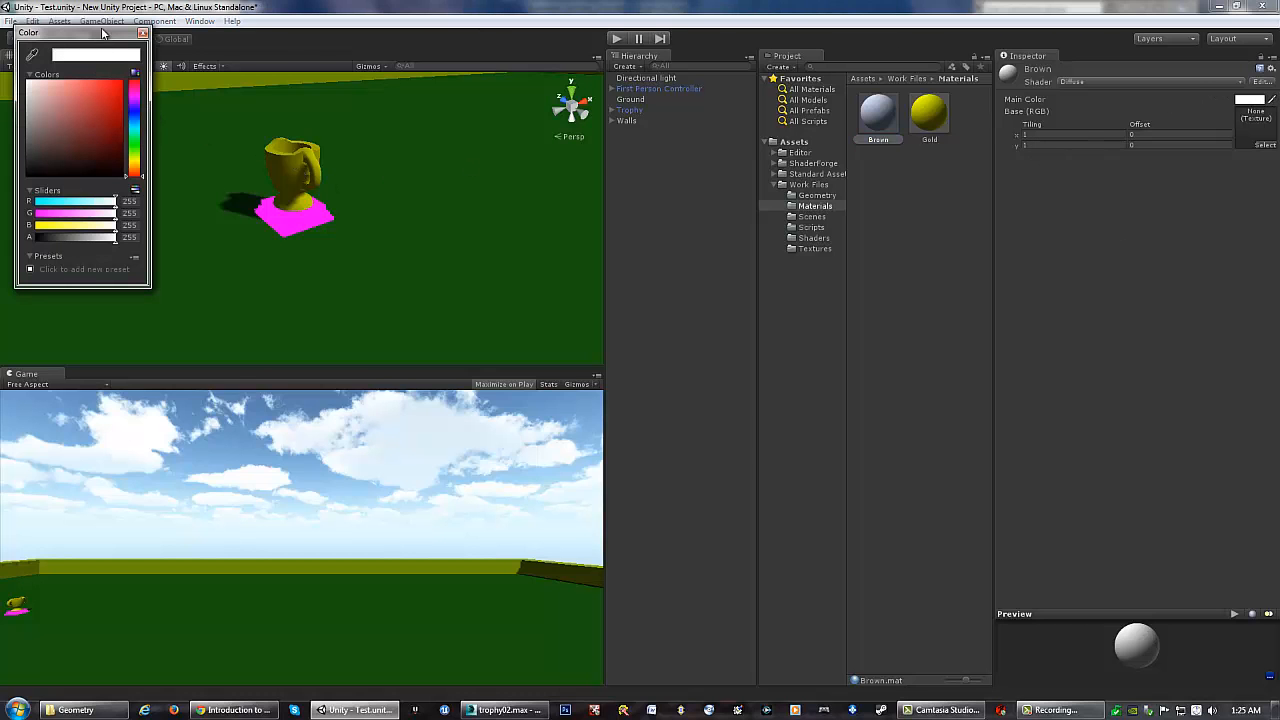
drag(102, 33, 431, 80)
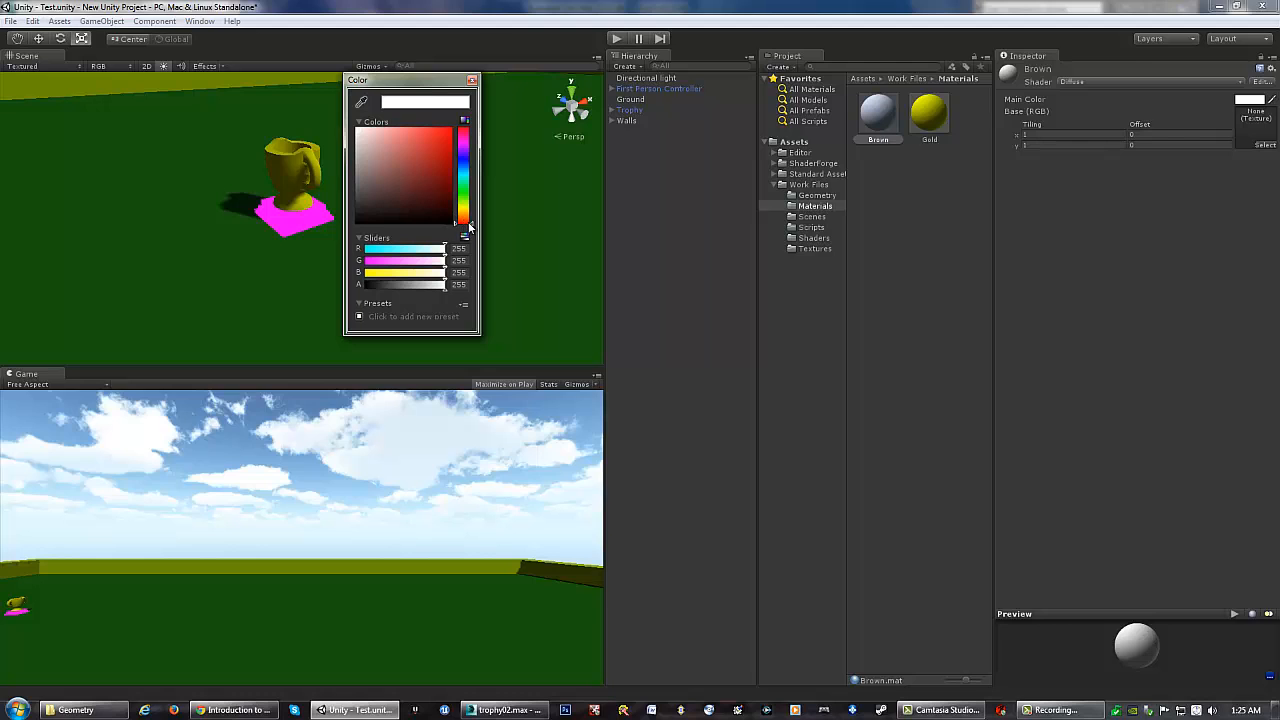
drag(469, 227, 473, 218)
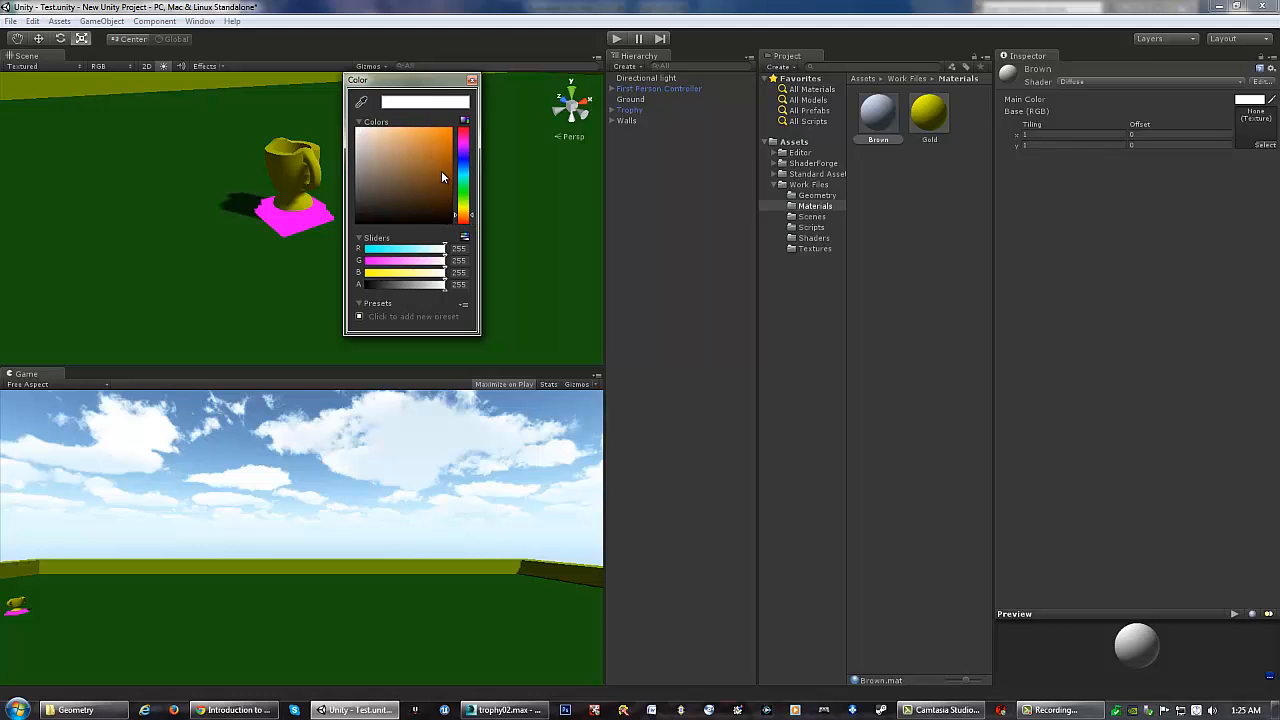
drag(441, 170, 440, 187)
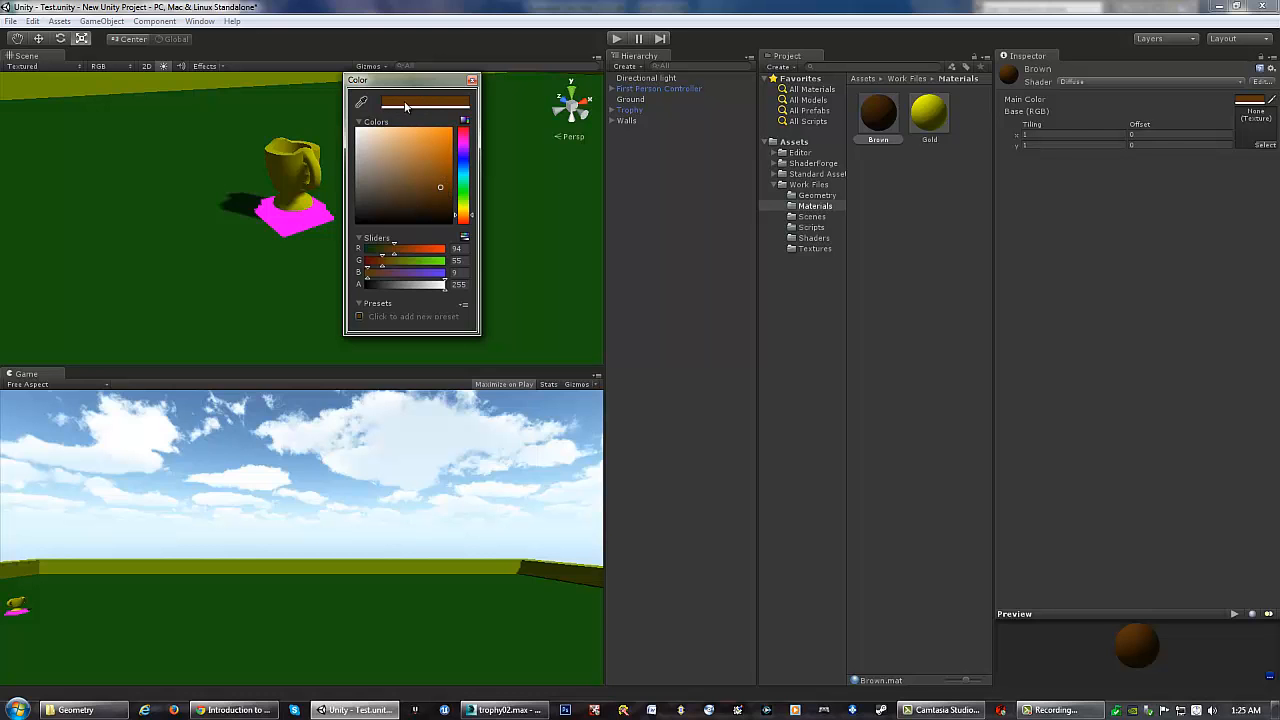
click(472, 80)
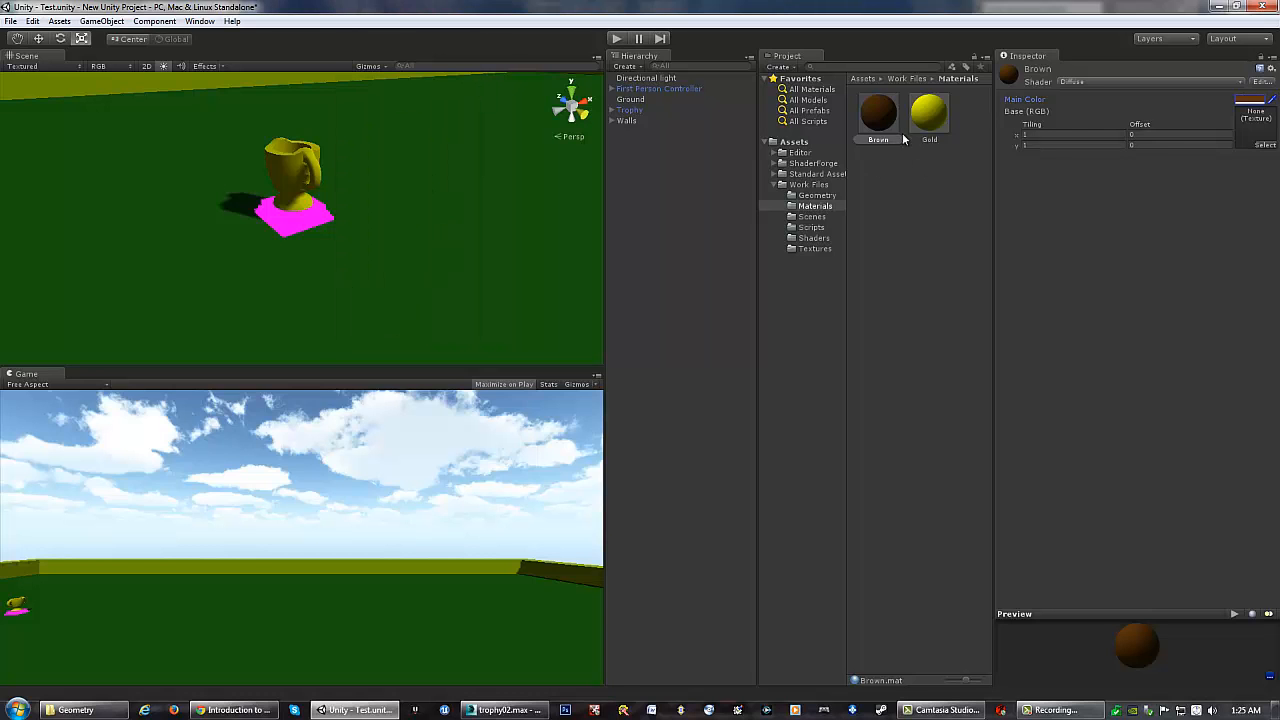
drag(880, 115, 305, 228)
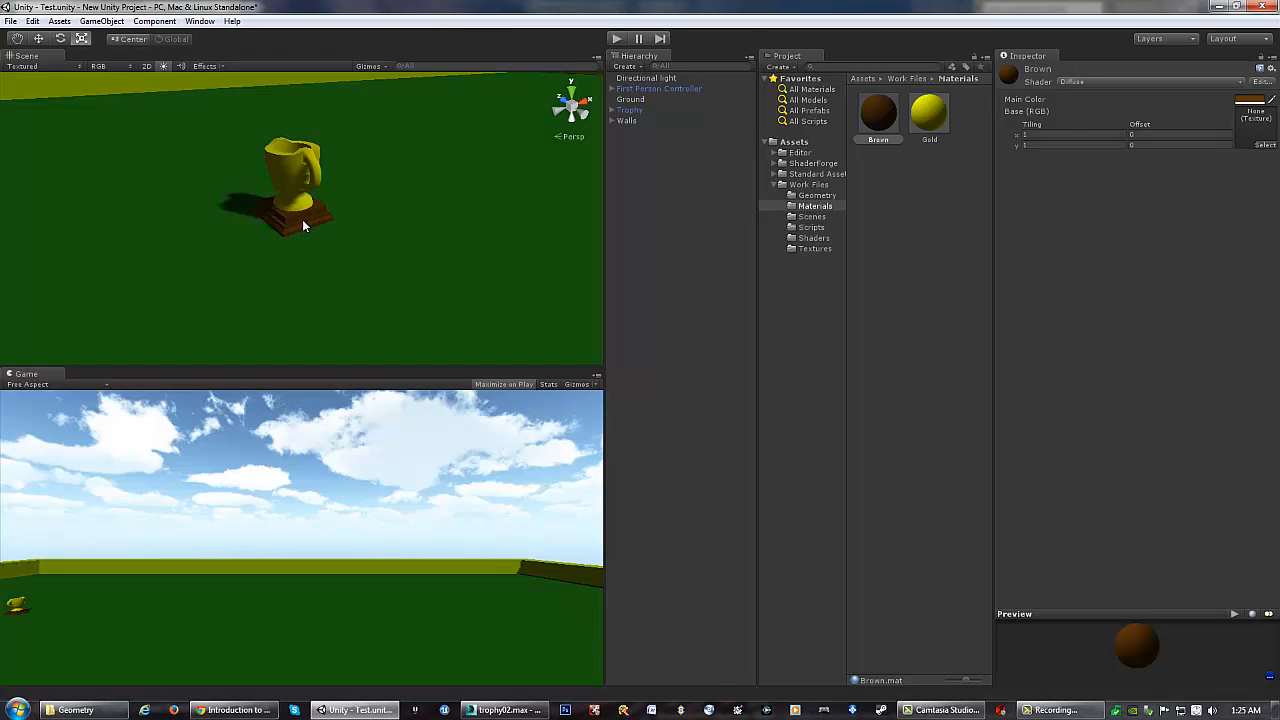
alt+drag(400, 194, 420, 194)
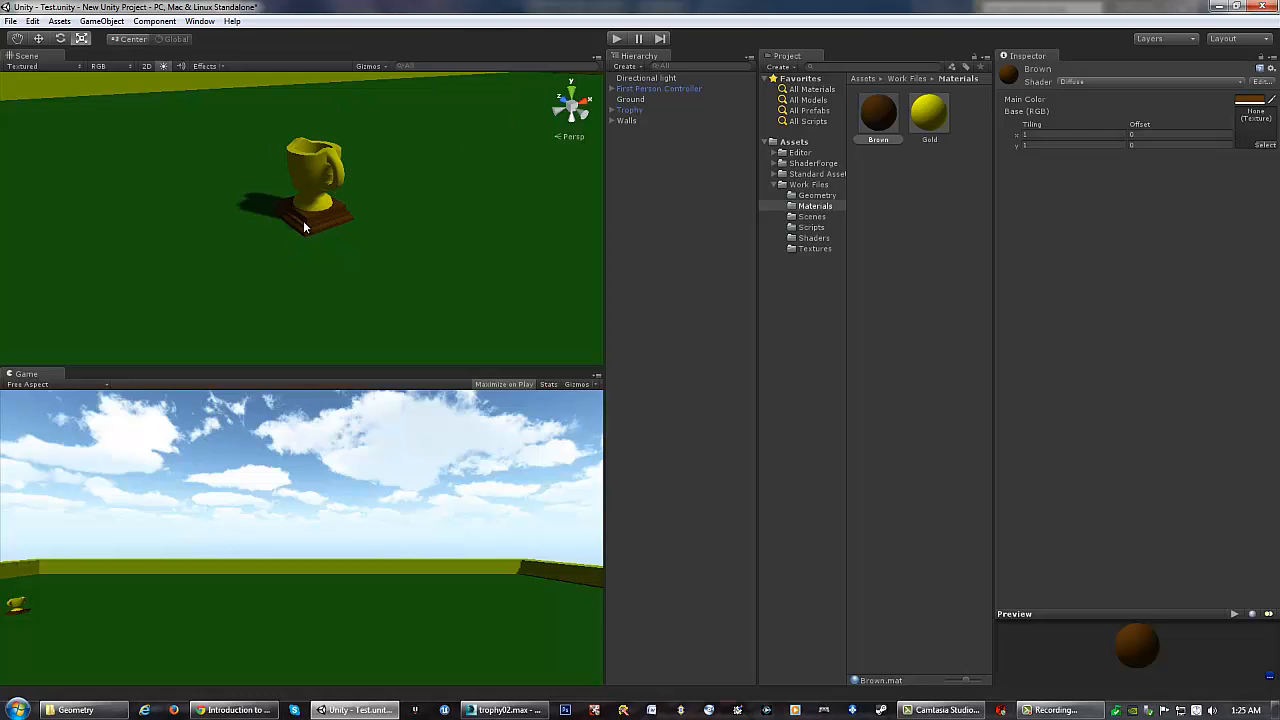
Run the game and walk the first-person player towards and away from the trophy to check it in the scene
click(619, 38)
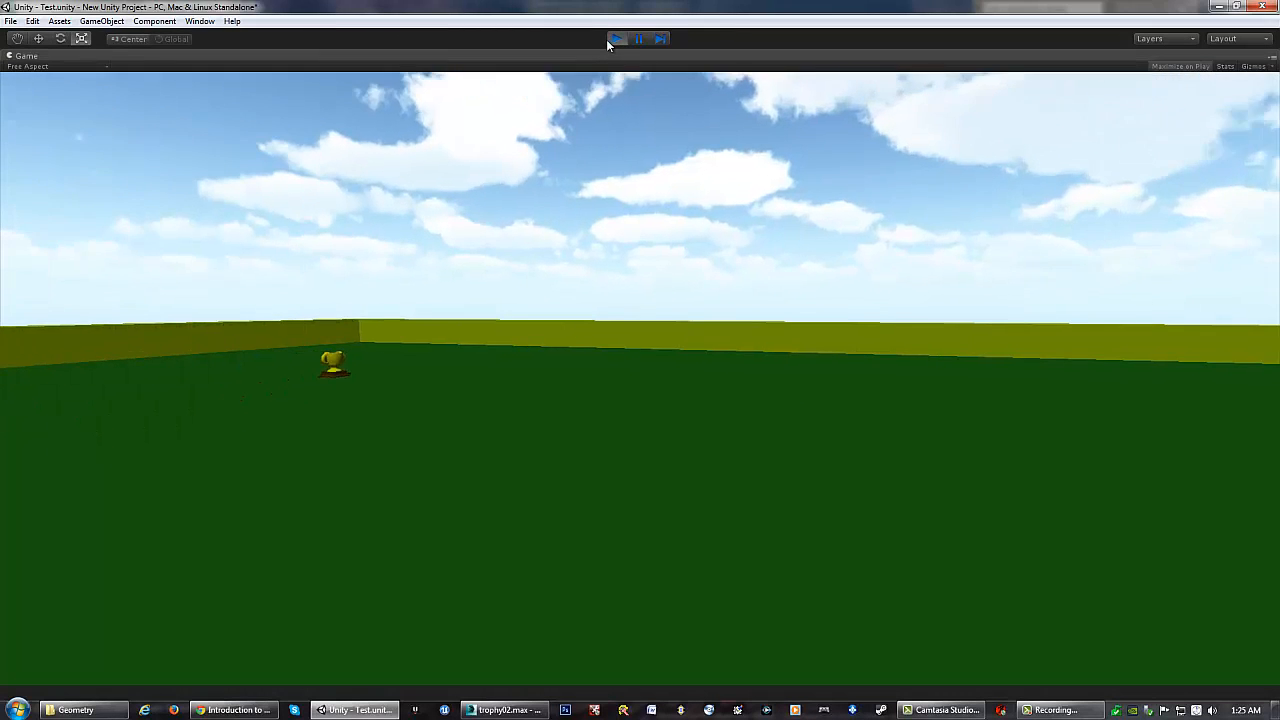
key(w)
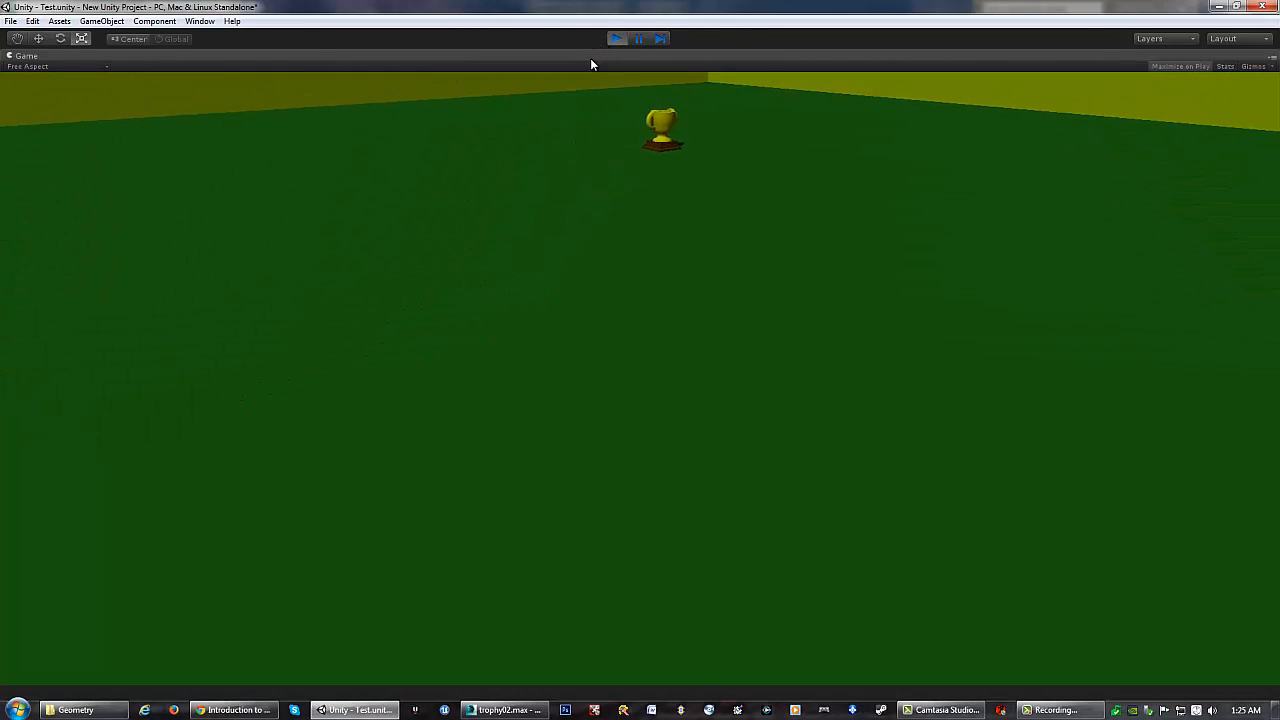
key(s)
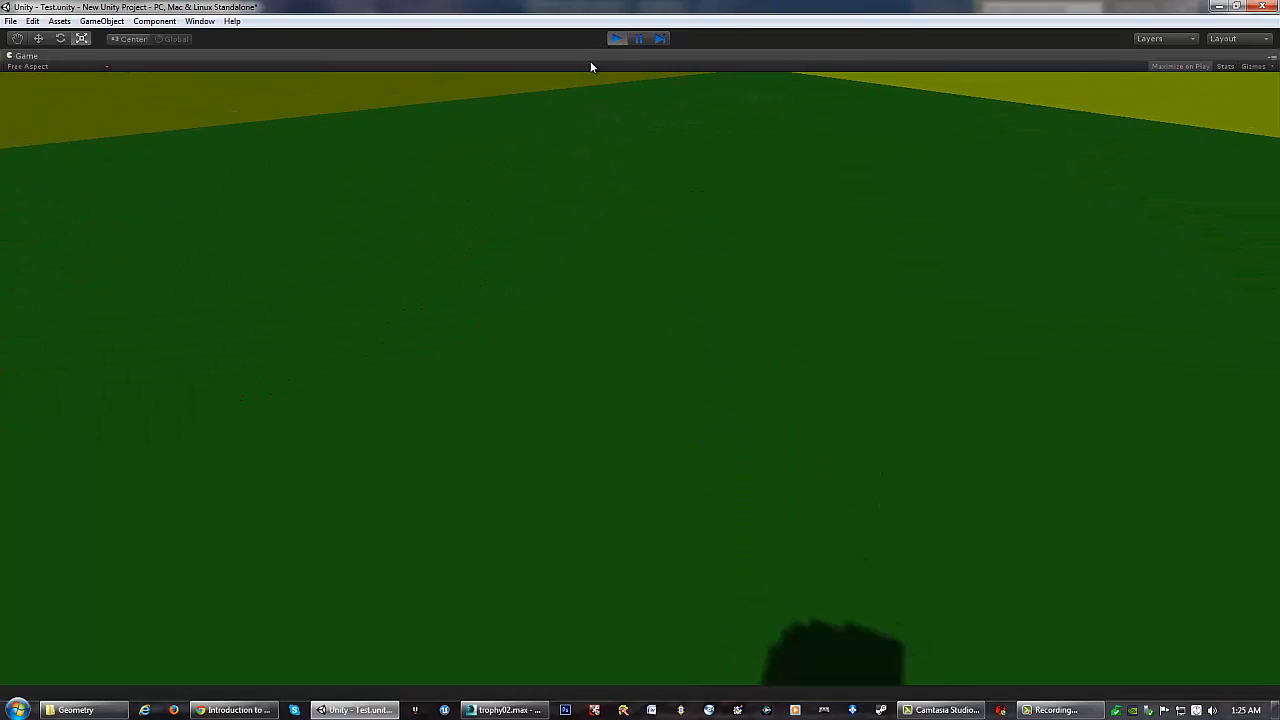
key(w)
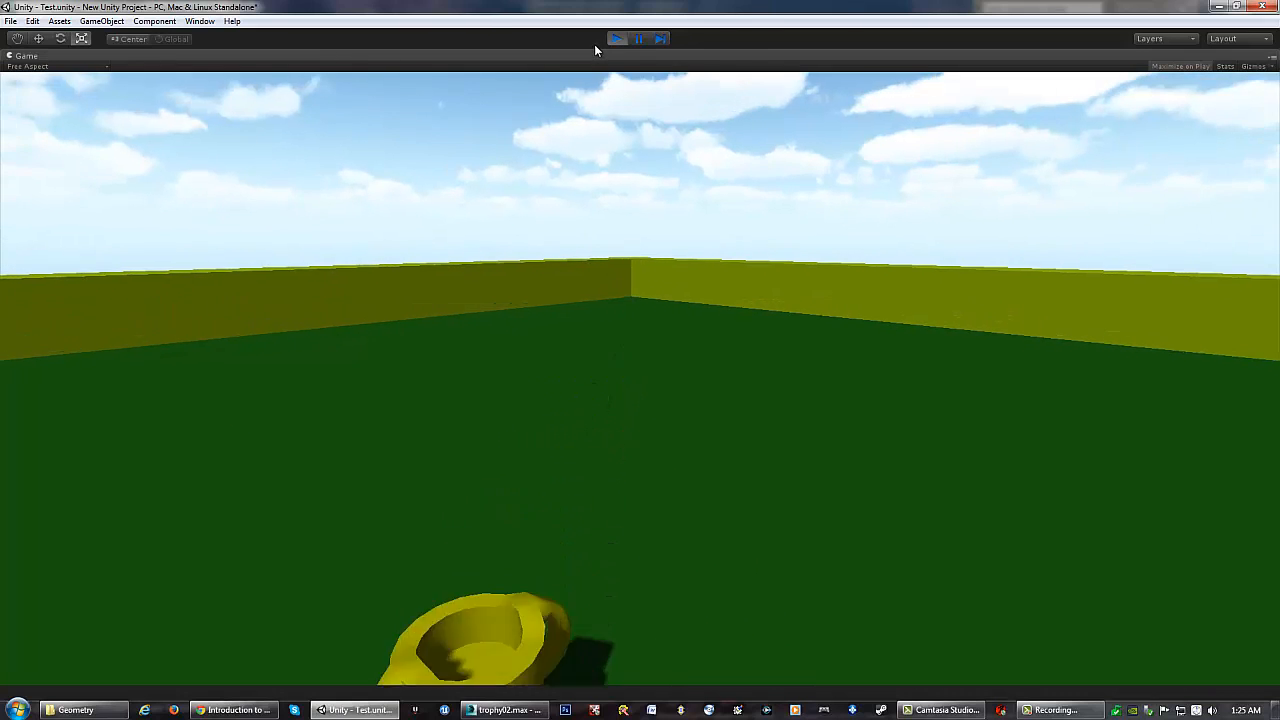
key(s)
key(s)
key(d)
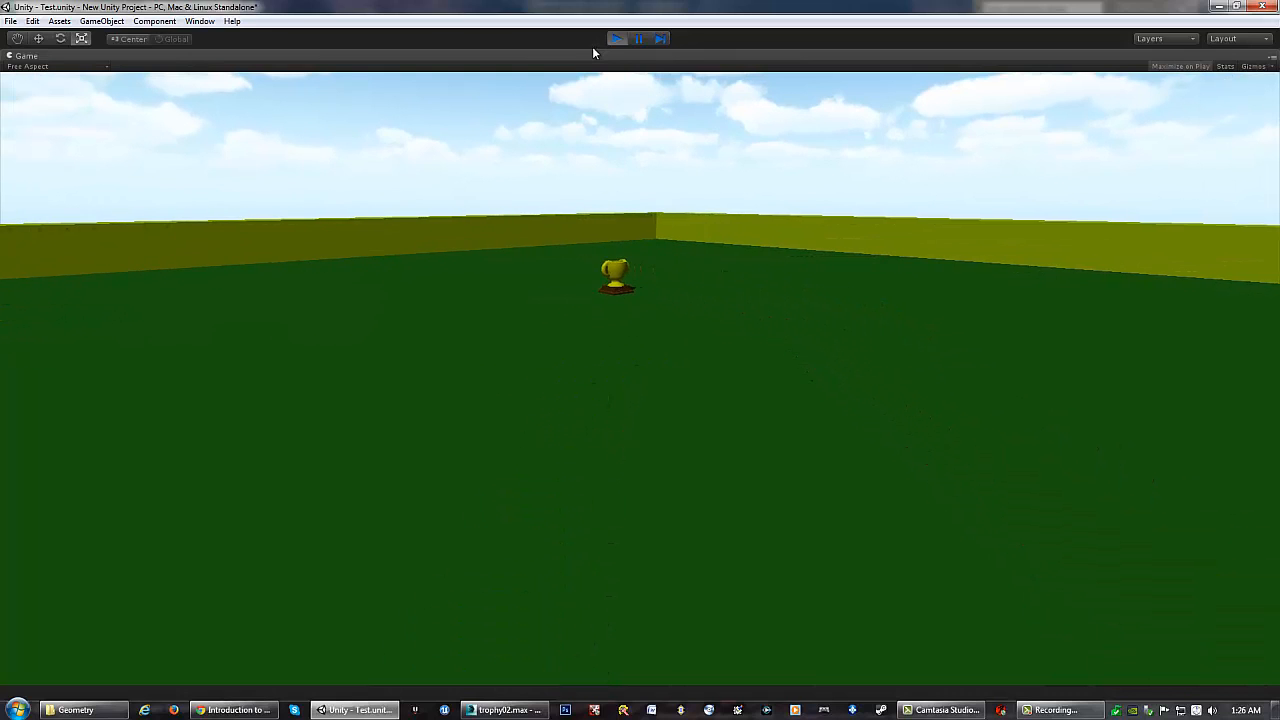
key(w)
key(w)
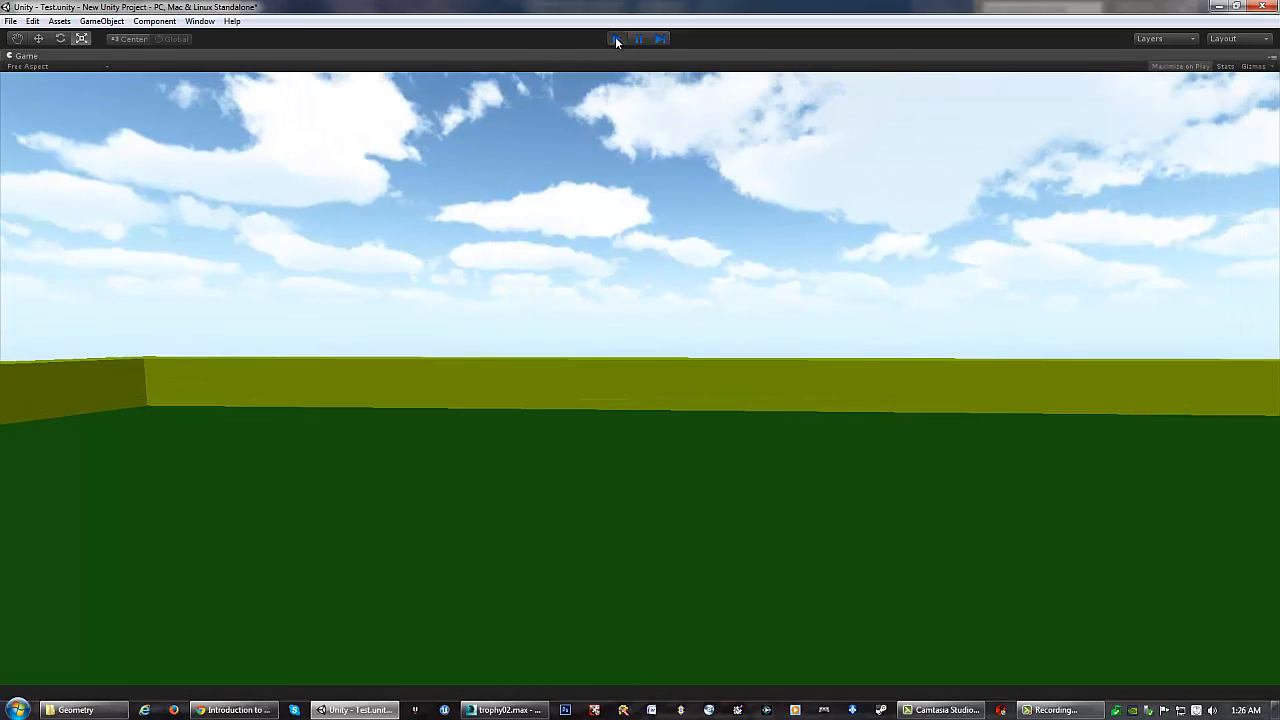
Stop the game and scale the trophy up uniformly to about 1.73
click(616, 39)
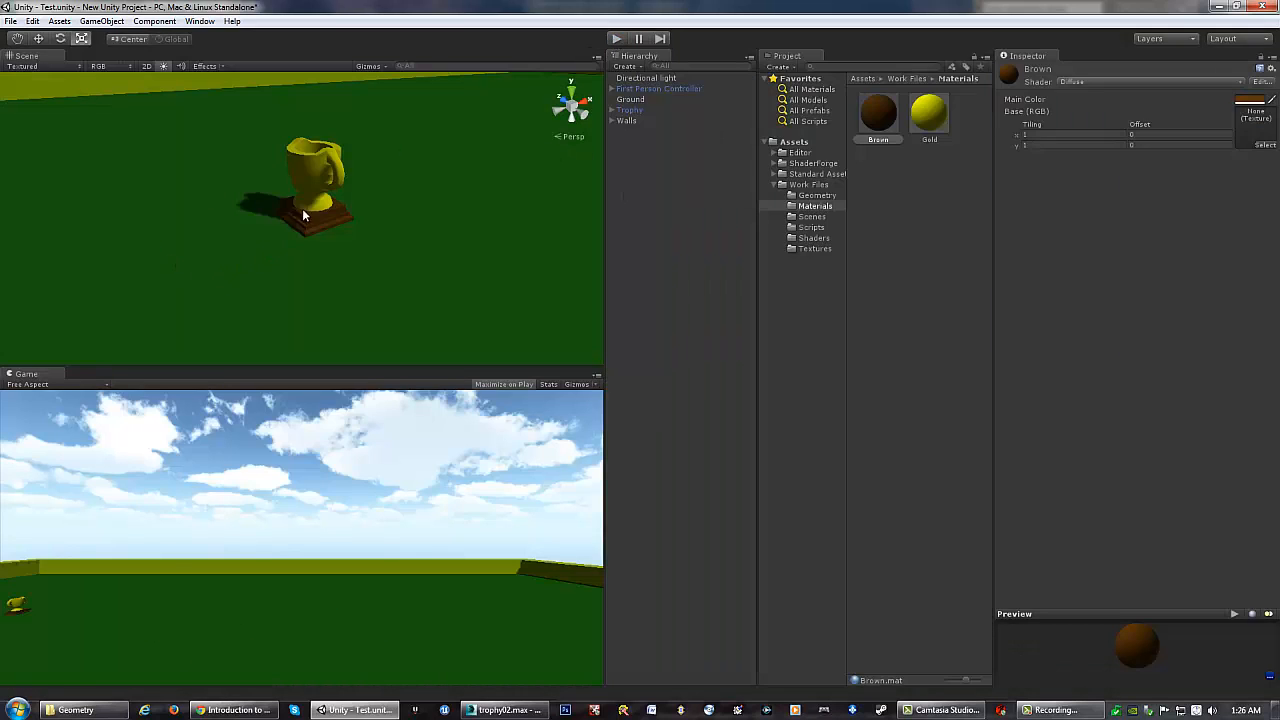
middle_drag(304, 215, 398, 257)
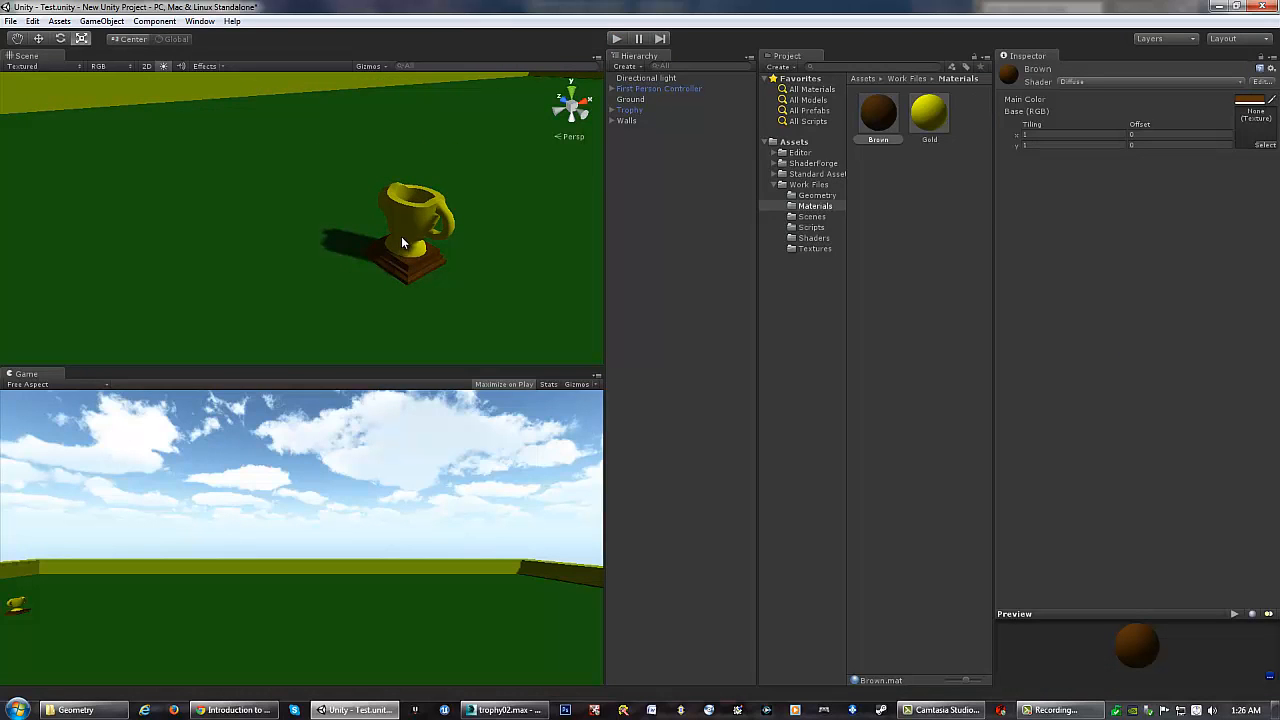
click(406, 232)
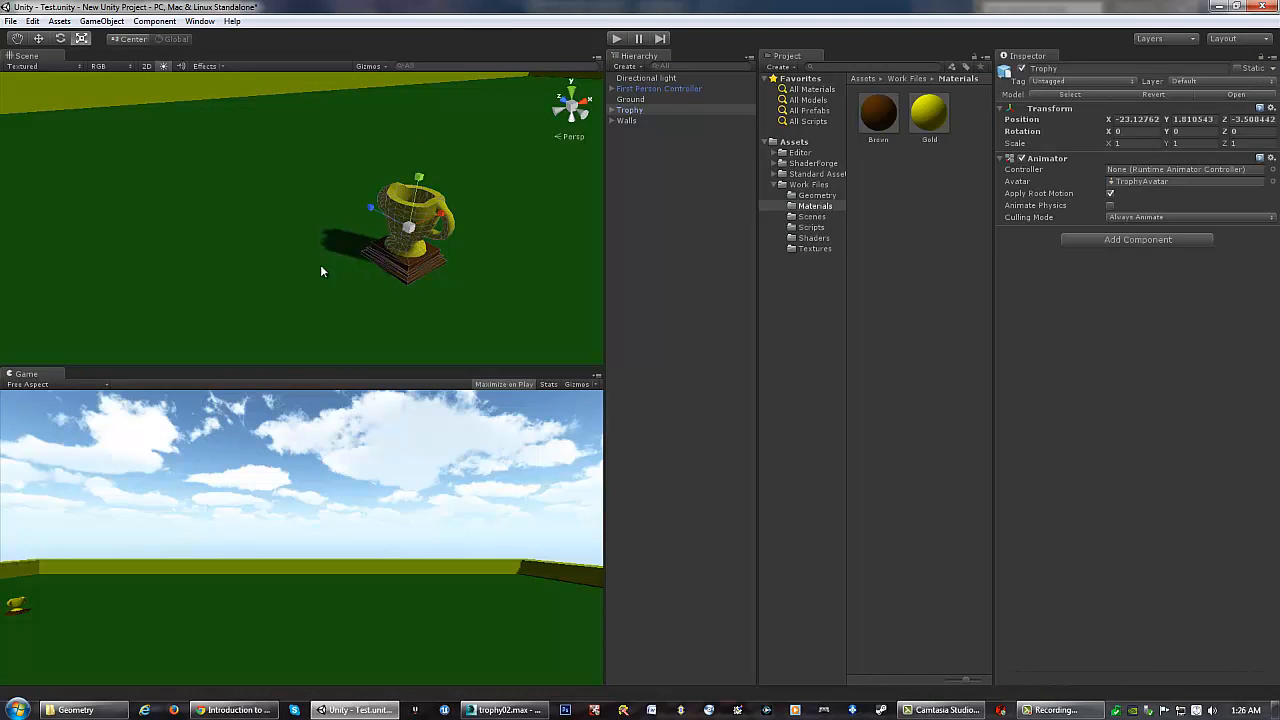
drag(410, 230, 437, 198)
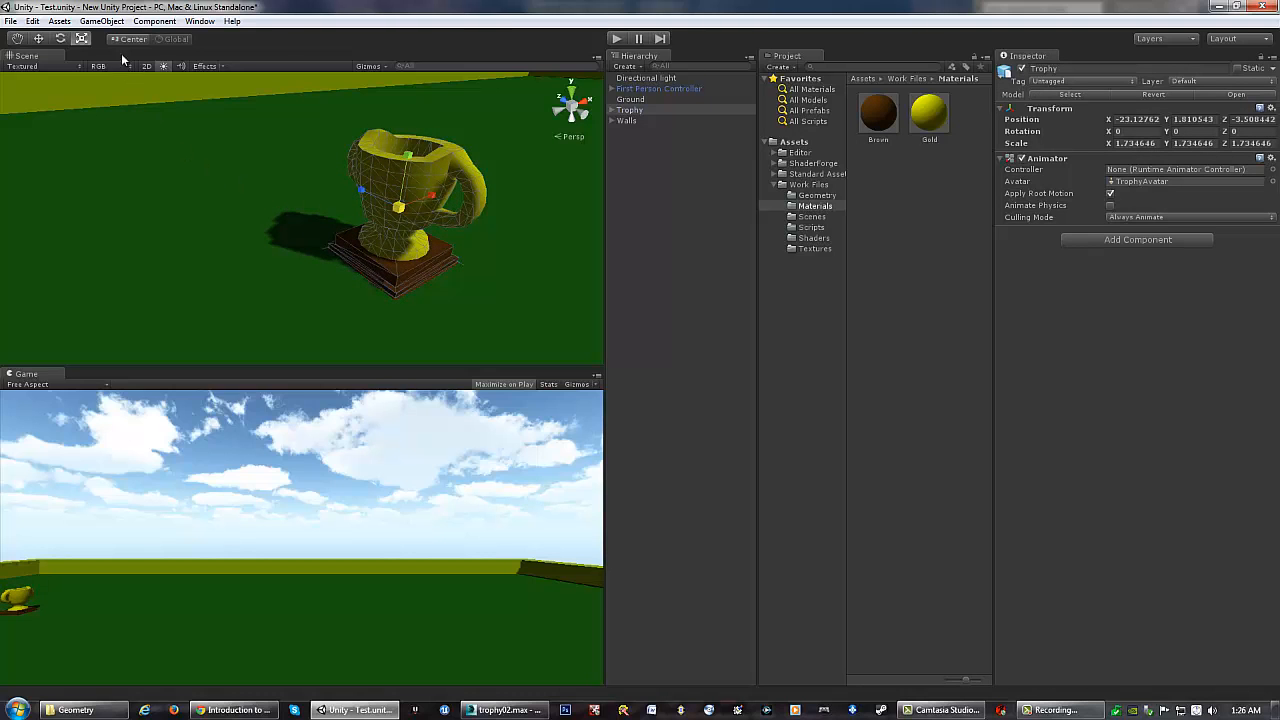
Raise the enlarged trophy to a Y position of about 1.93 so its base rests above the ground
click(39, 39)
drag(404, 154, 414, 141)
alt+right_drag(280, 229, 407, 249)
mouse_move(407, 249)
middle_down()
mouse_move(446, 103)
mouse_move(409, 243)
middle_up()
mouse_move(409, 243)
alt+mouse_down()
mouse_move(403, 277)
mouse_move(414, 229)
alt+mouse_up()
scroll(425, 218, up, 3)
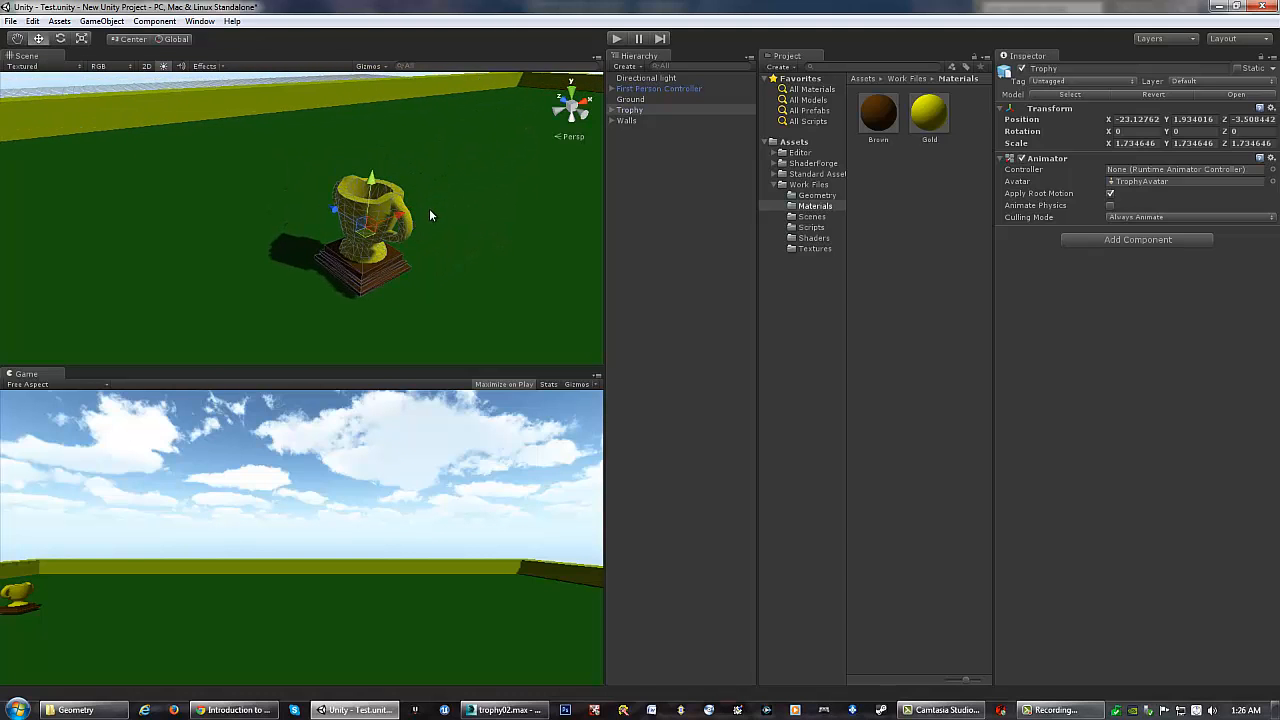
scroll(430, 212, up, 3)
alt+drag(504, 185, 506, 171)
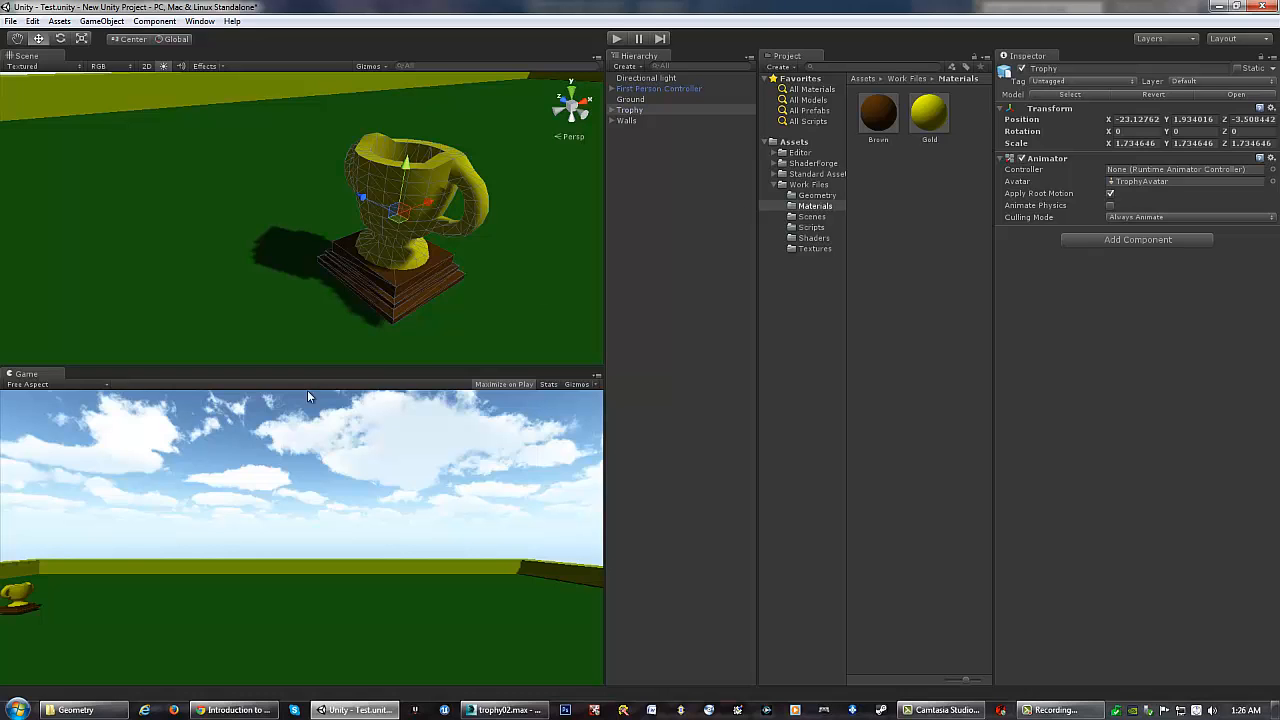
Switch to the browser to view the course's Document Sharing list with Scripts.zip, and return to Unity
click(232, 680)
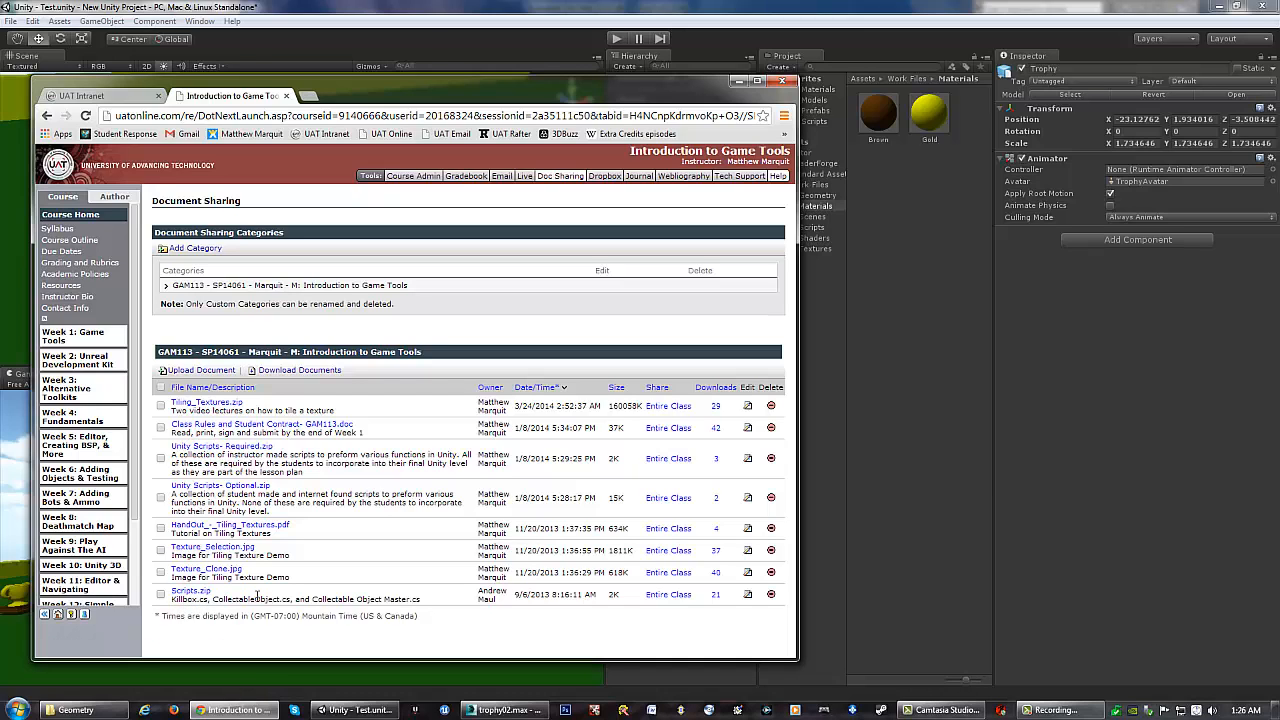
click(737, 81)
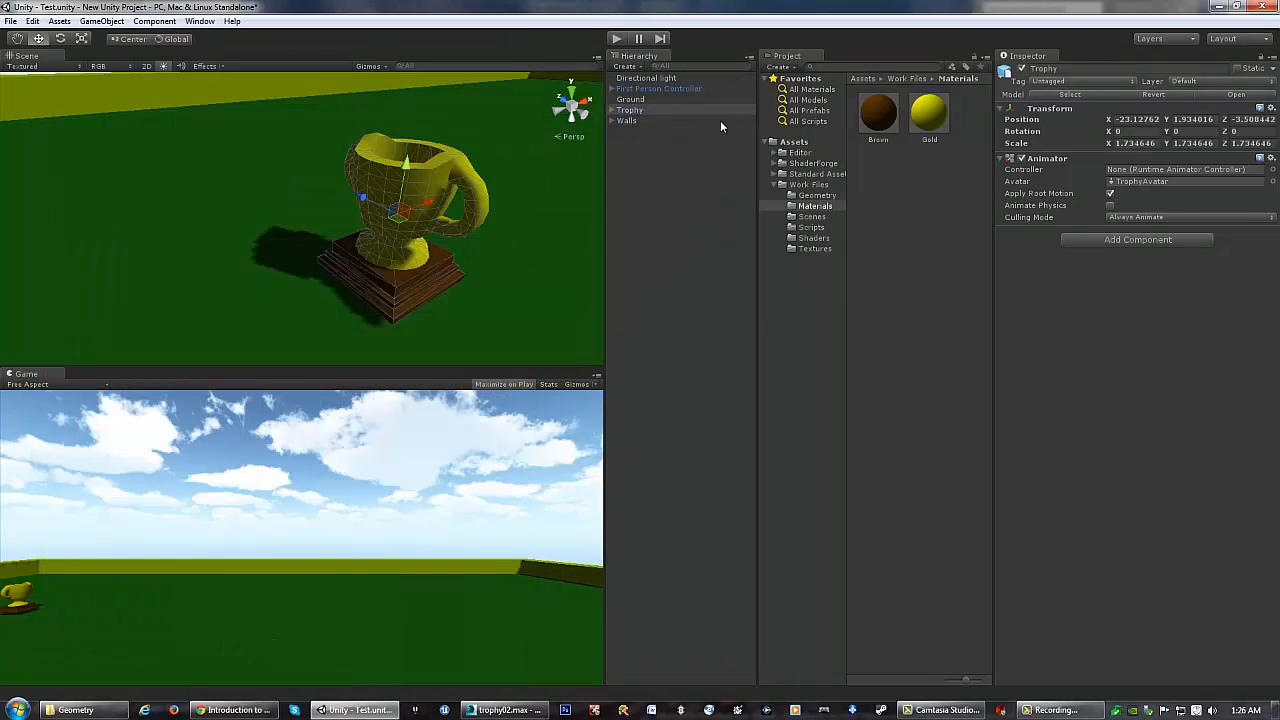
Attach the CollectableObject script from the Work Files Scripts folder to the Trophy object and view the script component's details
click(811, 229)
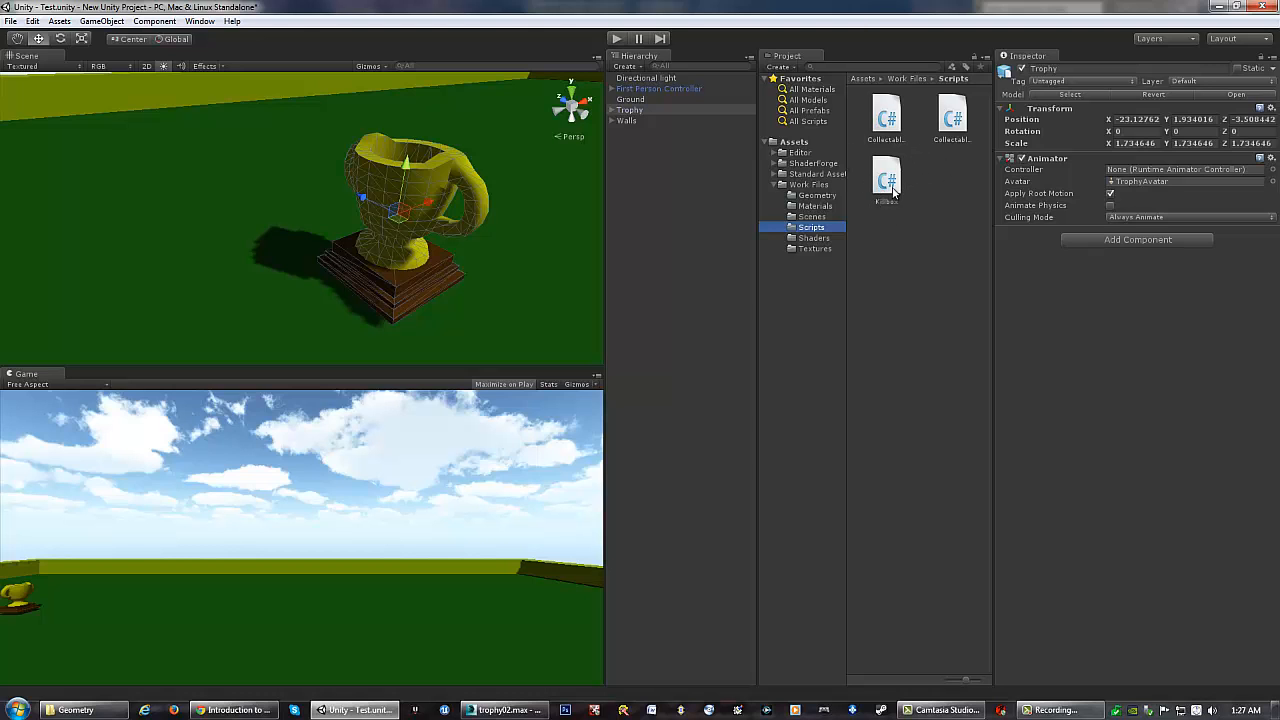
click(895, 130)
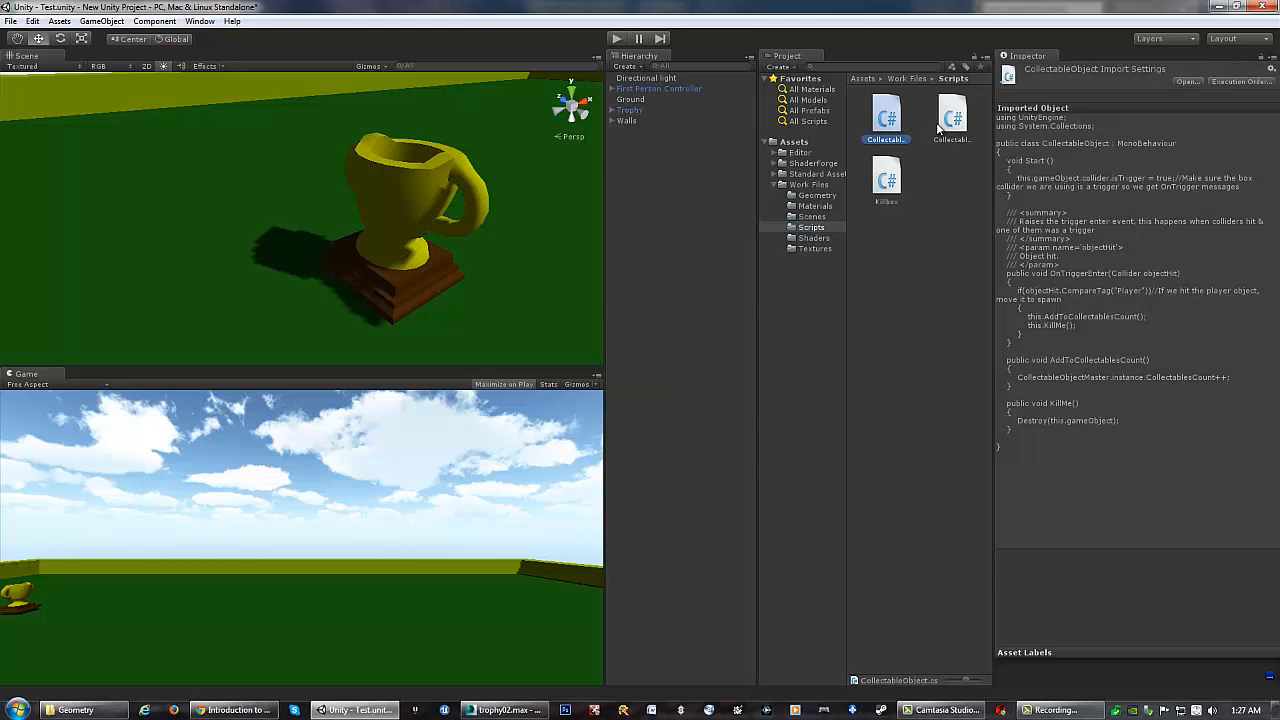
click(943, 126)
click(893, 132)
drag(886, 124, 633, 113)
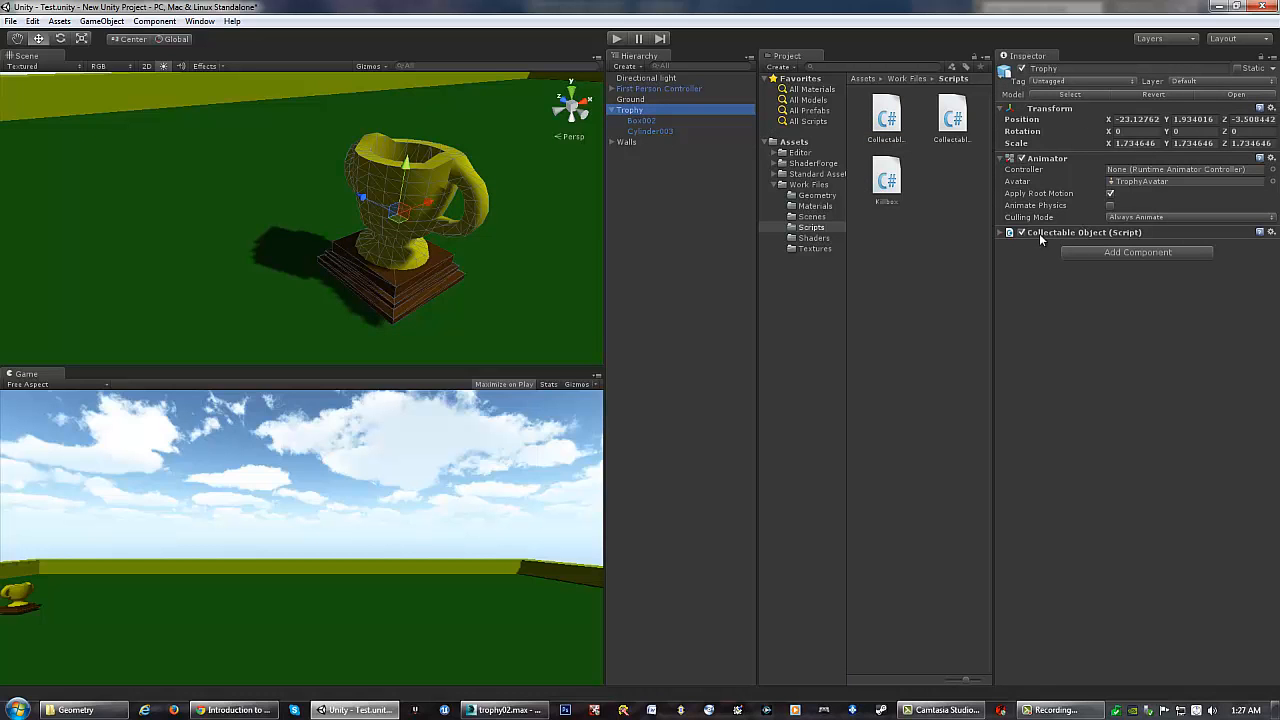
click(1001, 233)
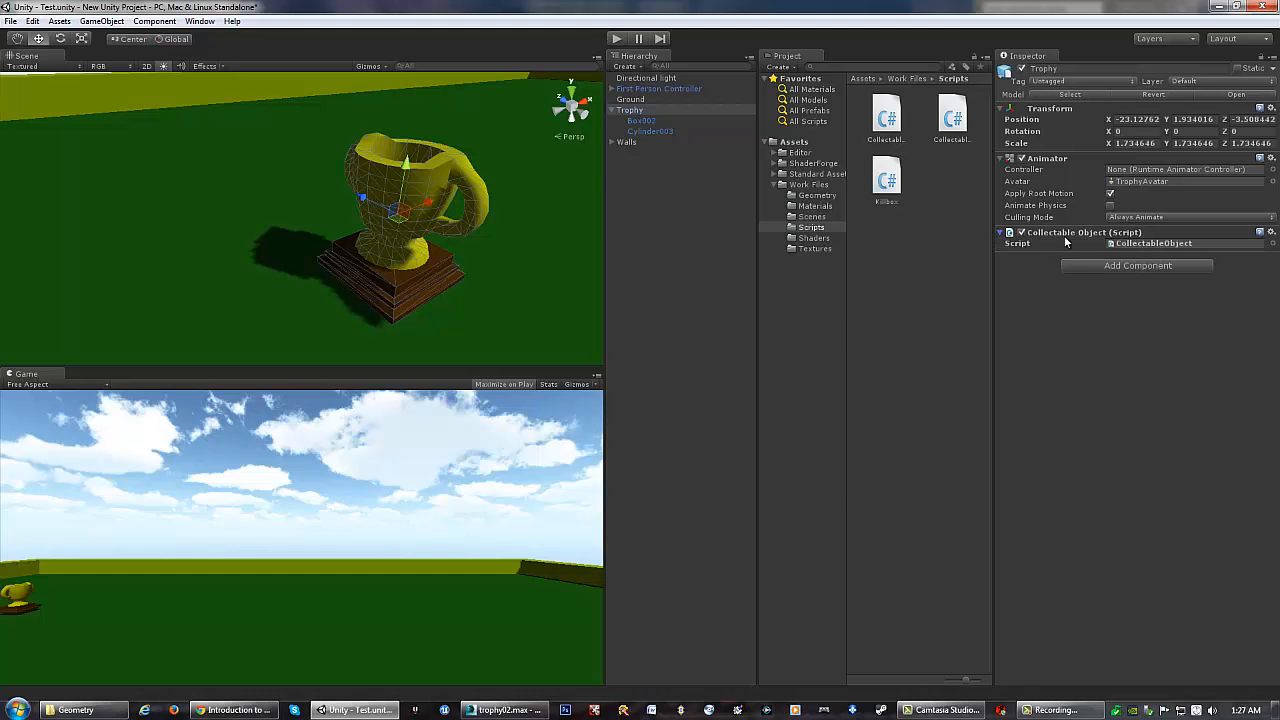
click(611, 111)
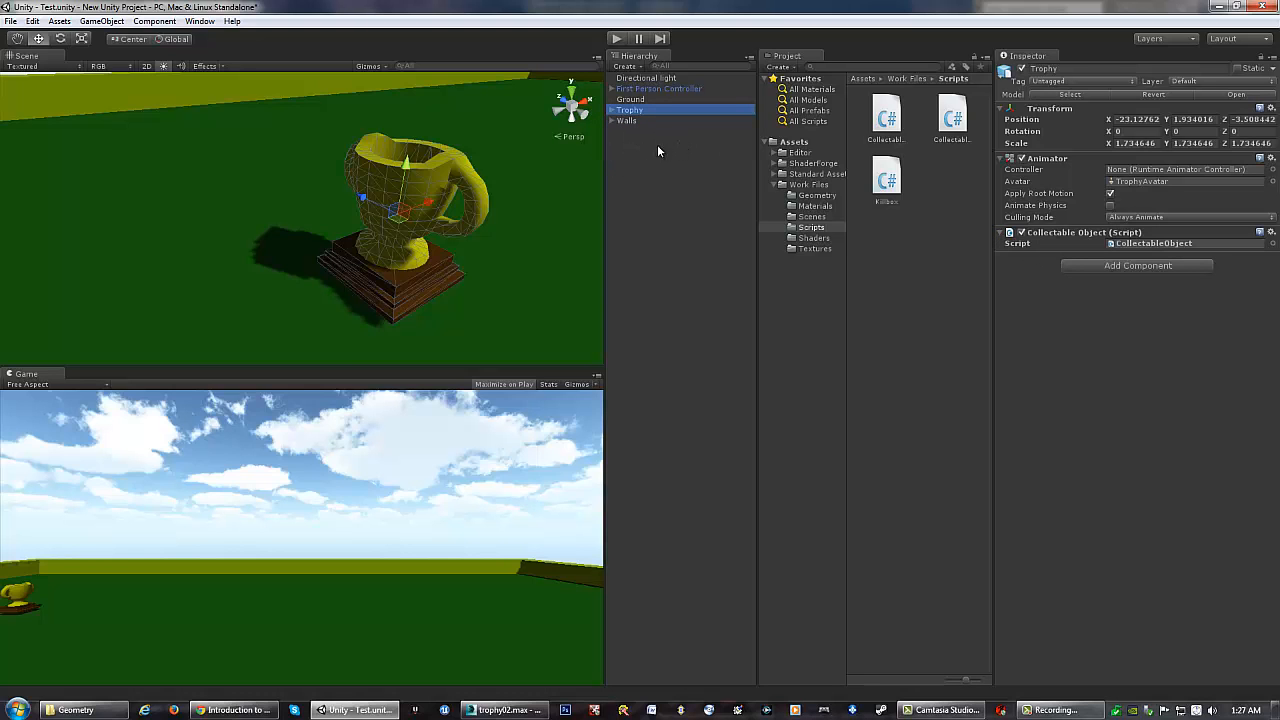
Preview the CollectableObjectMaster script and create an empty game object in the scene
middle_drag(501, 161, 463, 183)
scroll(501, 174, down, 10)
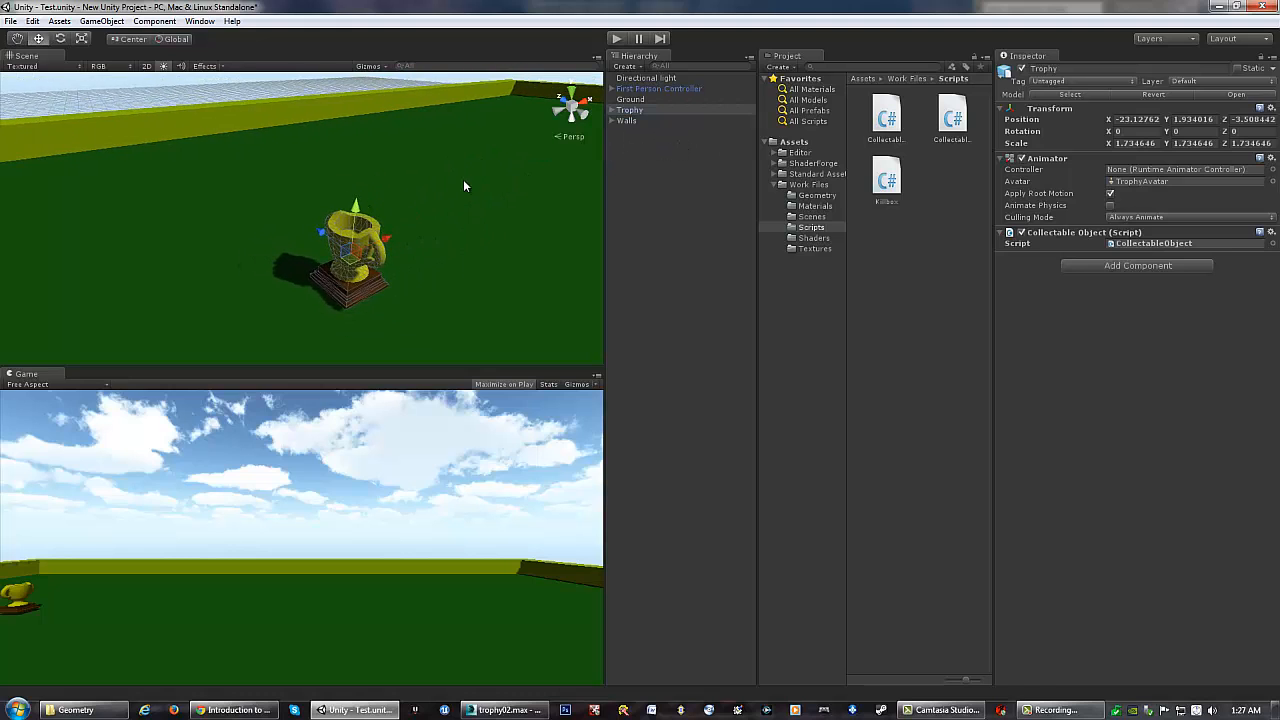
scroll(466, 193, down, 5)
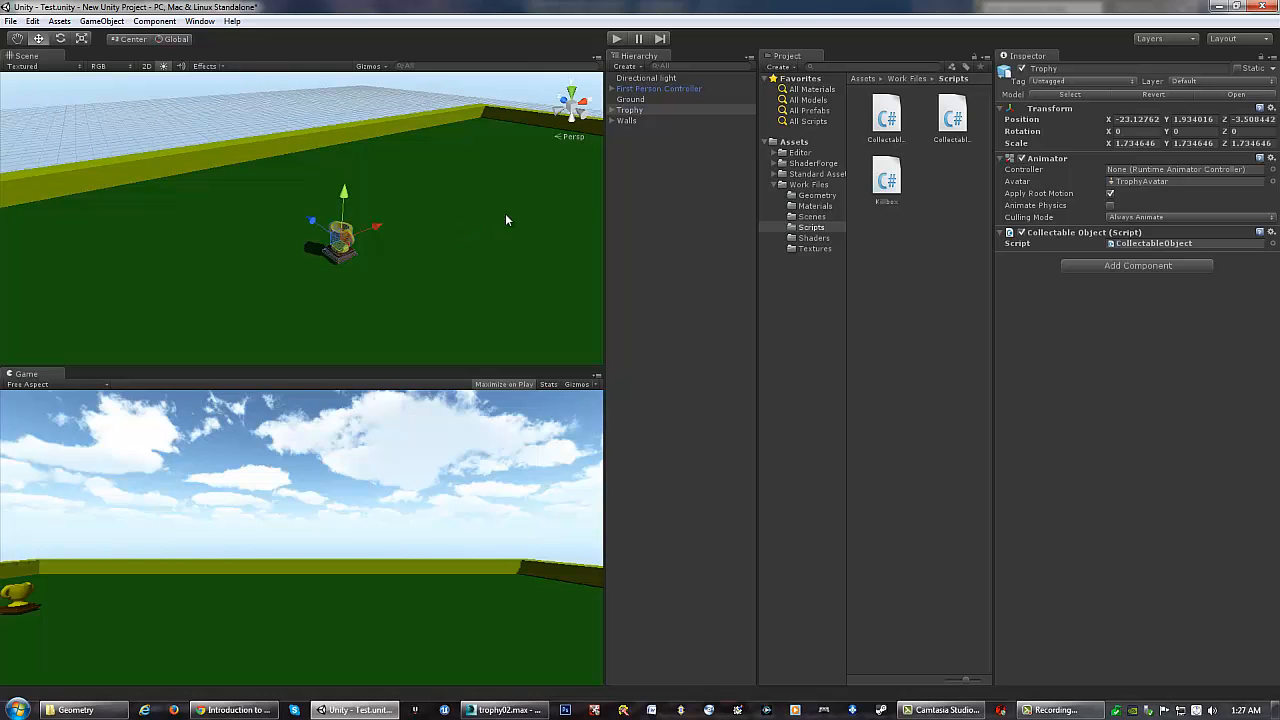
click(951, 119)
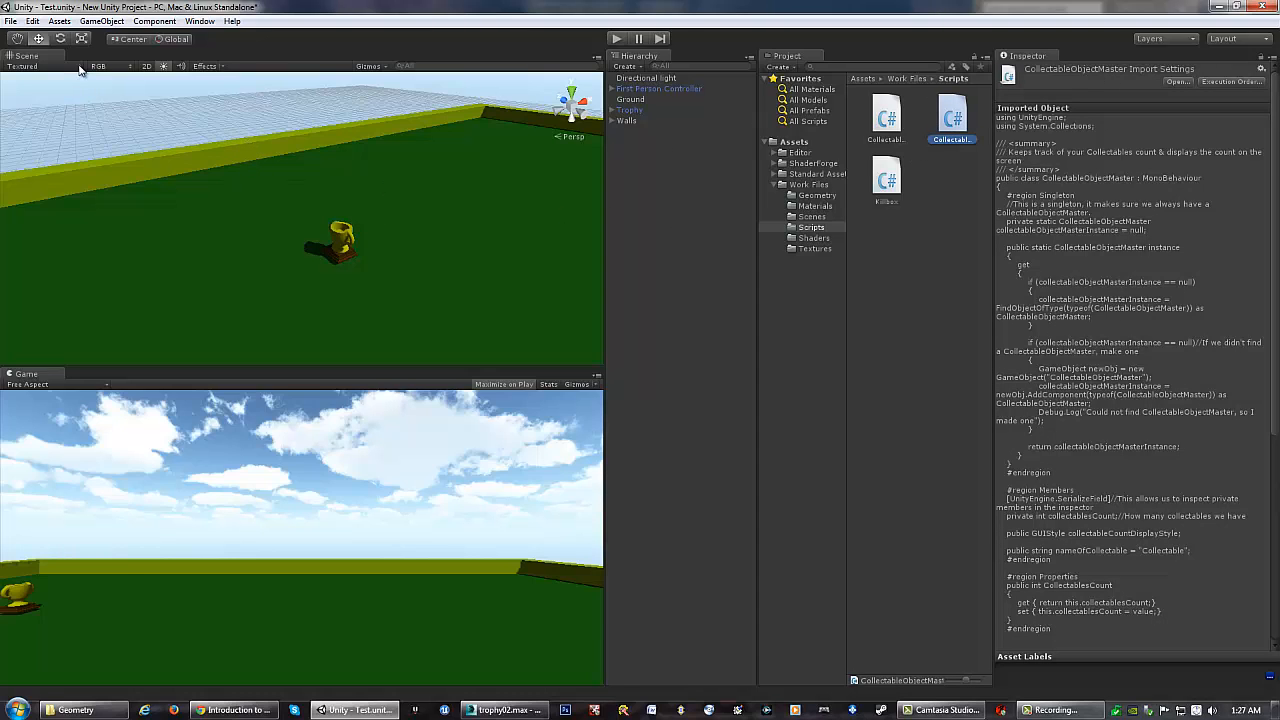
click(113, 23)
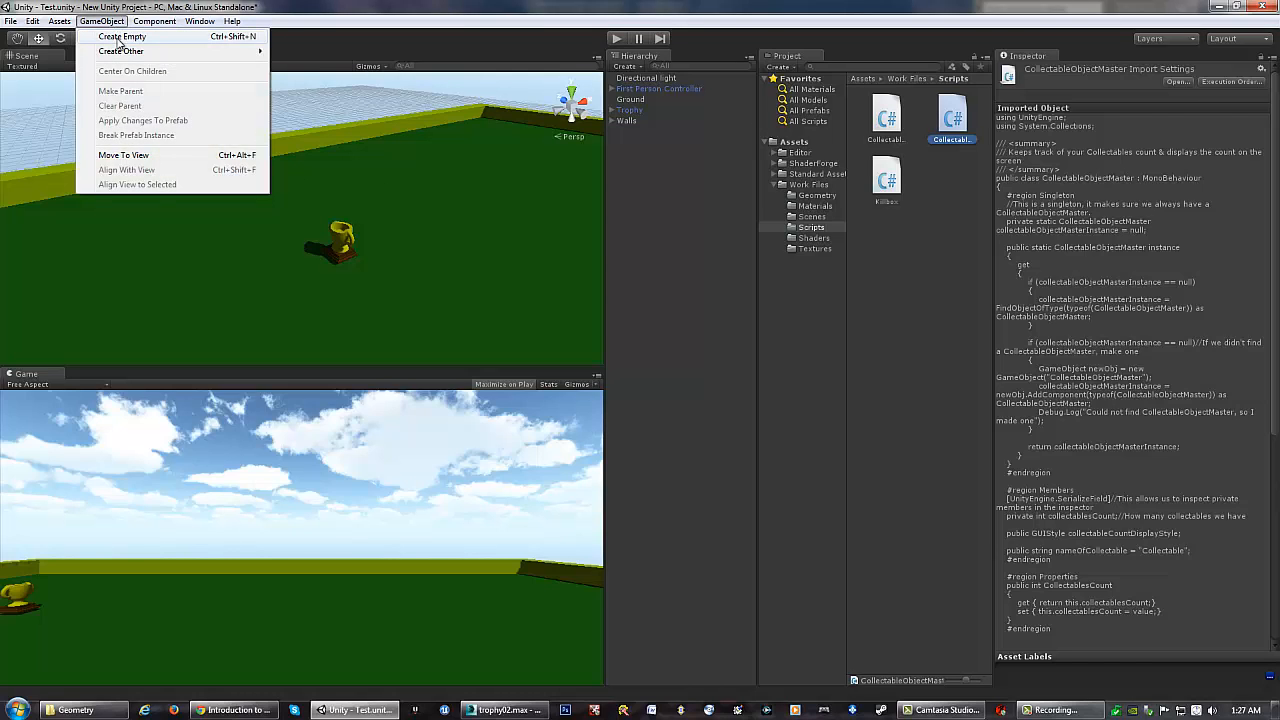
click(120, 37)
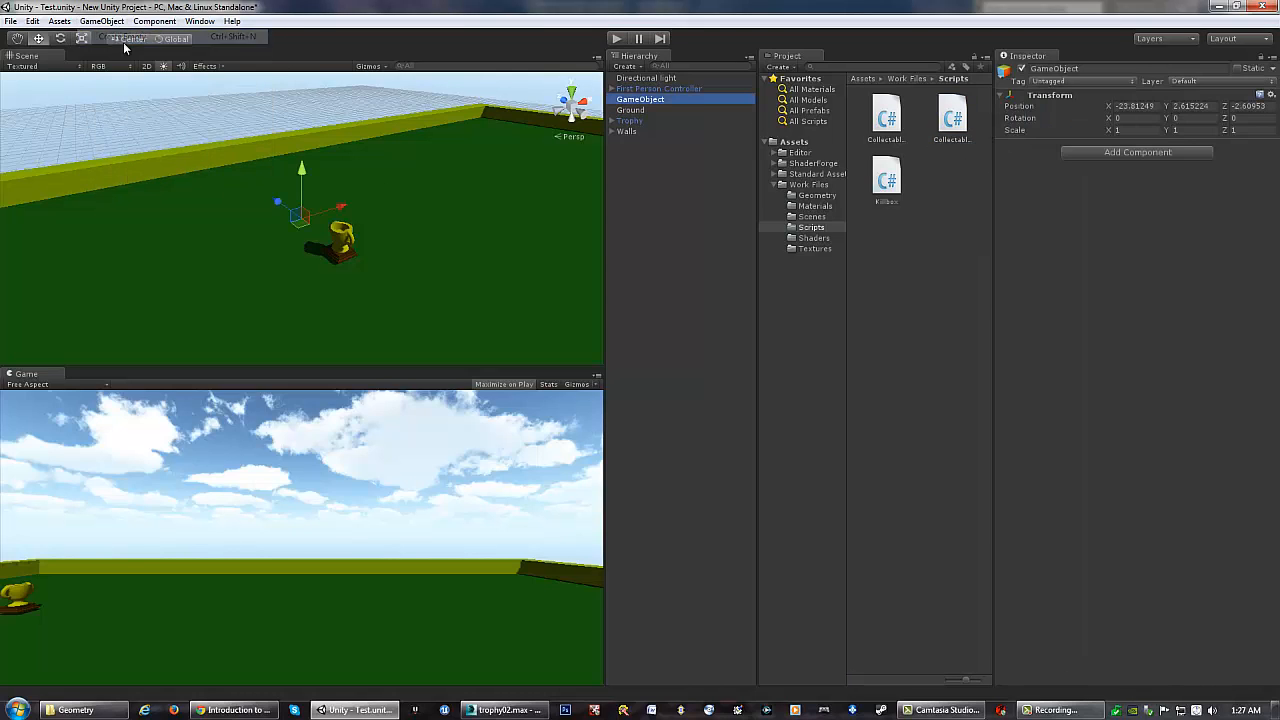
Rename the new empty game object as Collectable Master
right_click(650, 104)
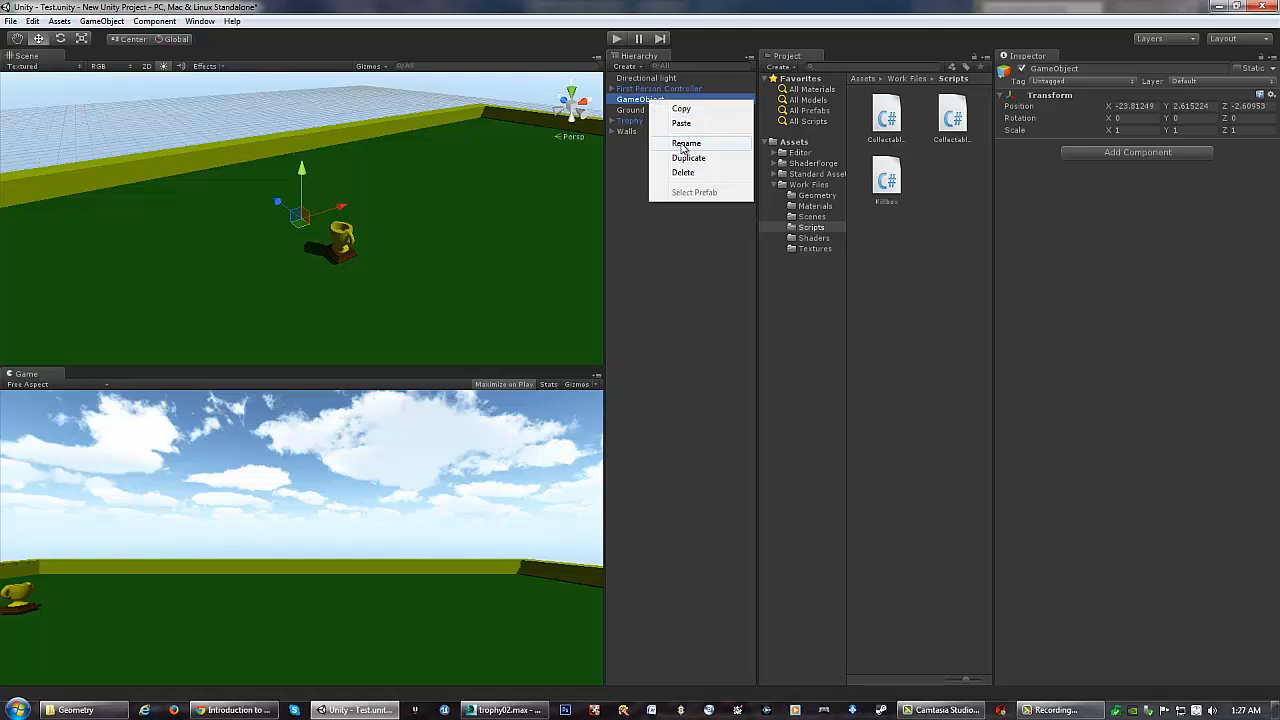
click(680, 143)
text(Col)
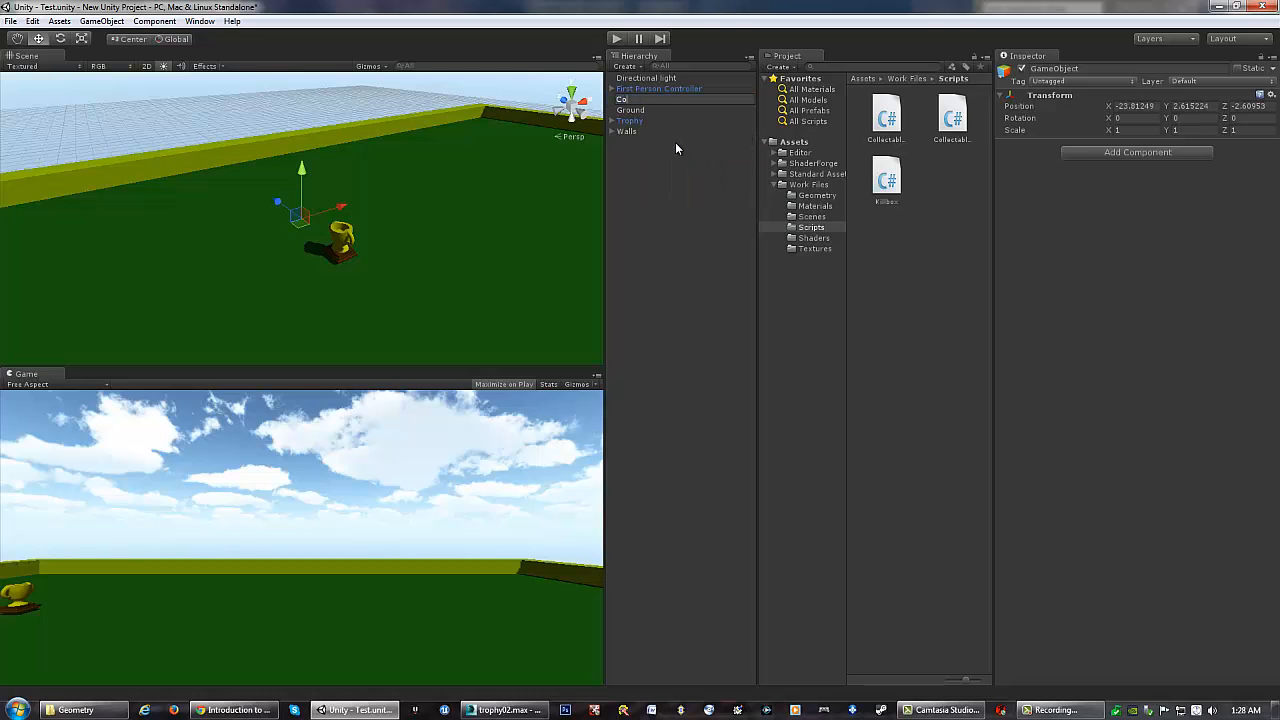
text(lectable MAster)
key(BackSpace)
key(BackSpace)
key(BackSpace)
key(BackSpace)
key(BackSpace)
text(aster)
key(Return)
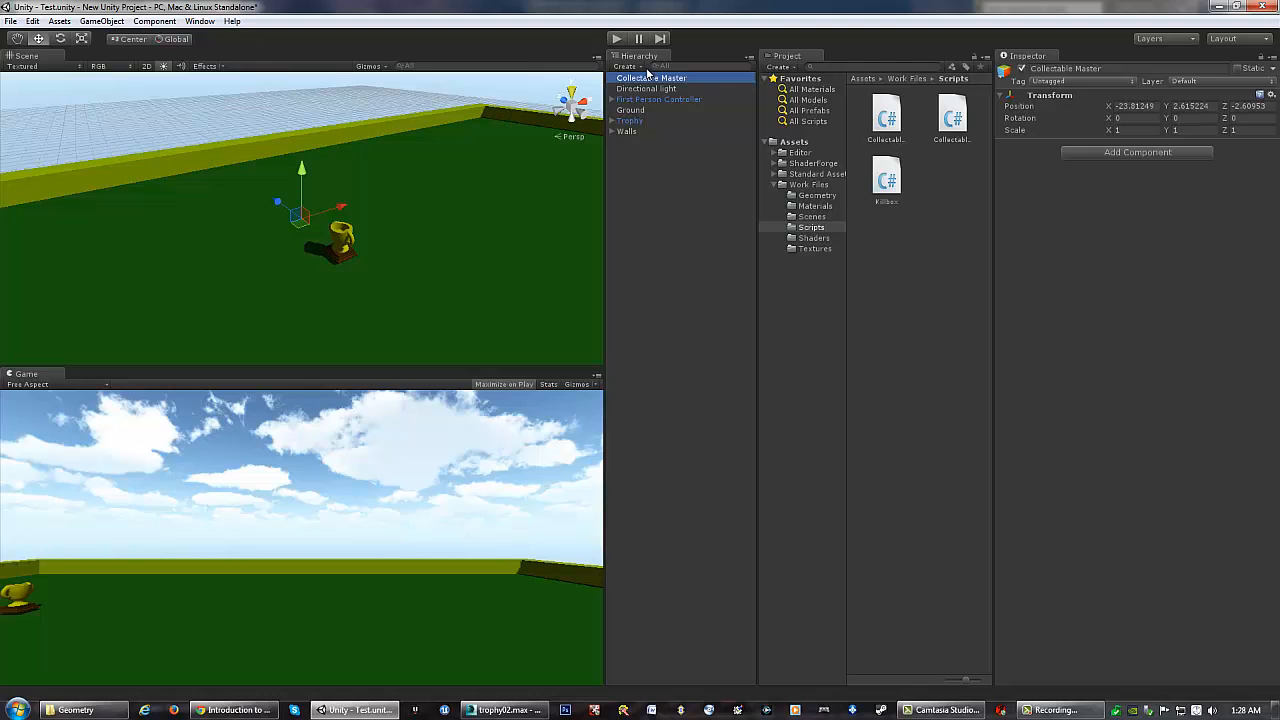
Attach the CollectableObjectMaster script to the Collectable Master object and briefly run the game to check the on-screen counter
click(953, 119)
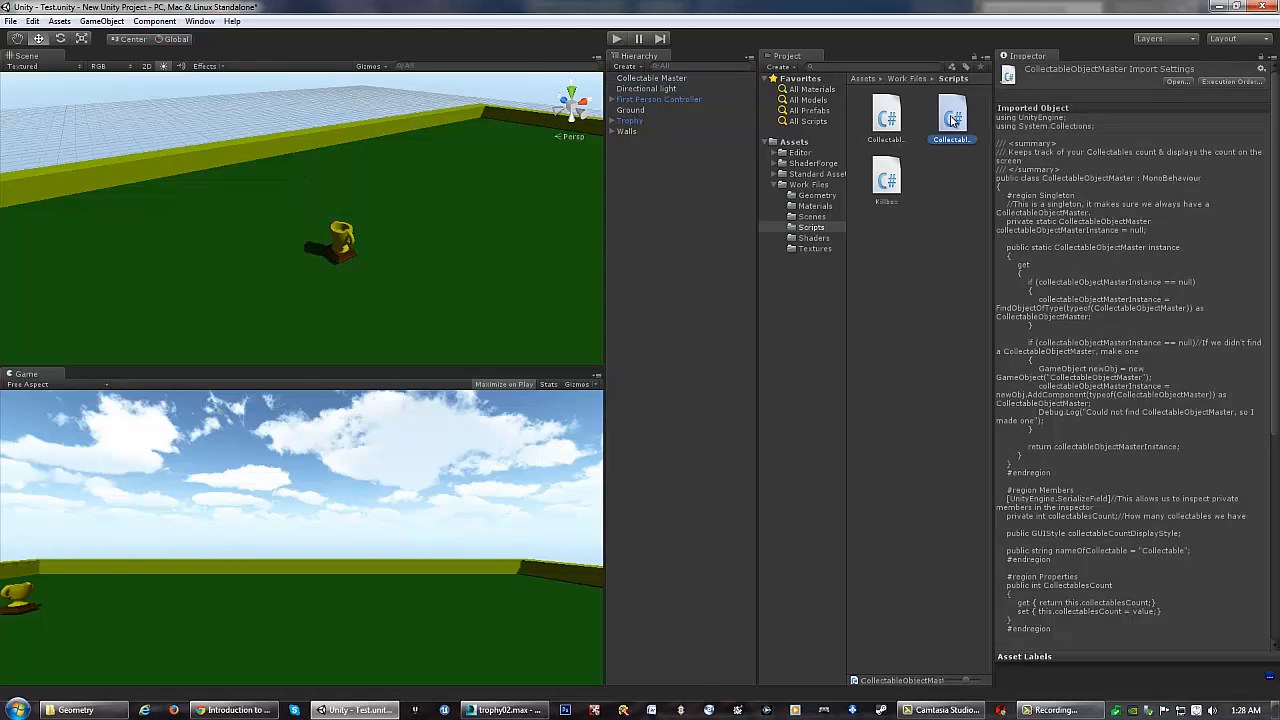
drag(953, 119, 686, 79)
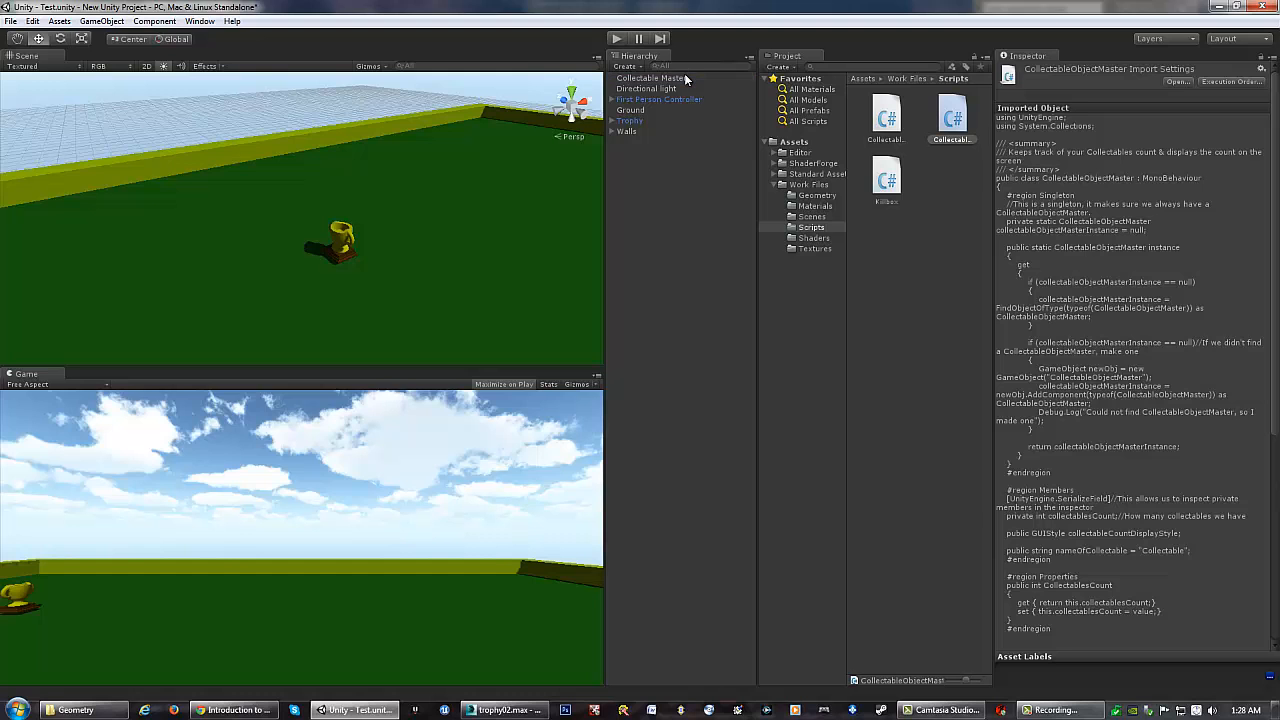
click(616, 38)
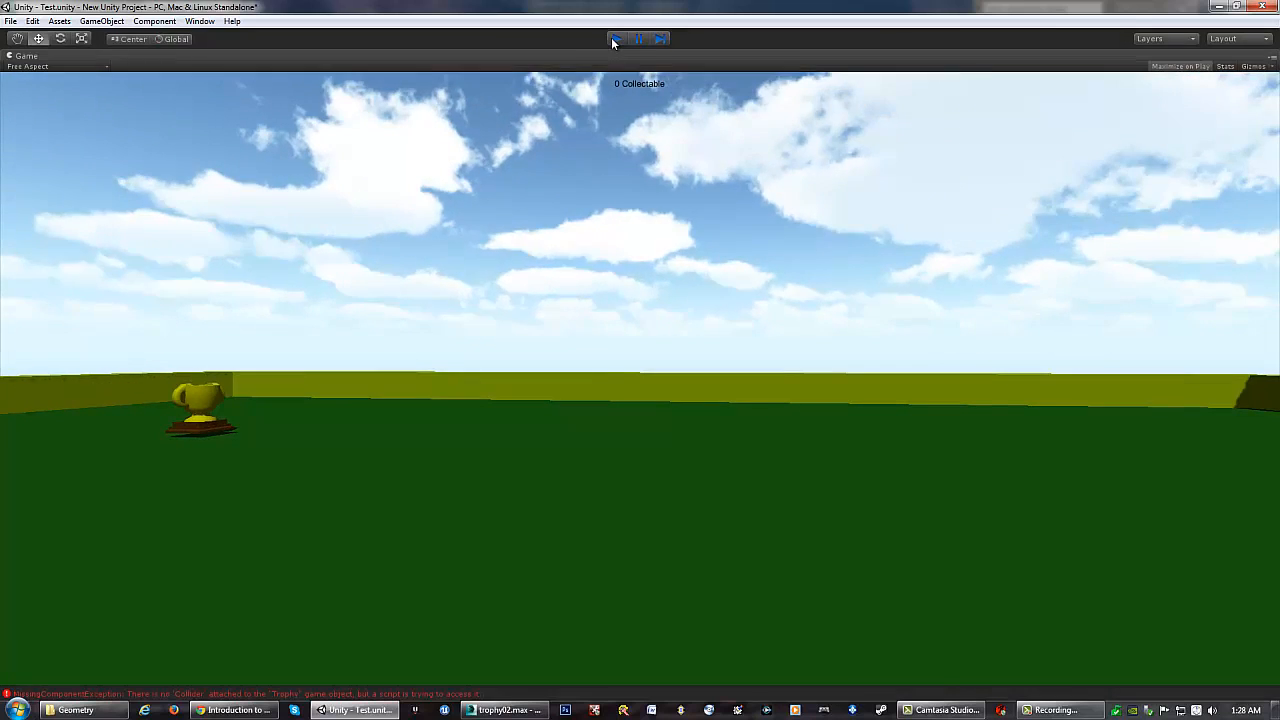
click(614, 39)
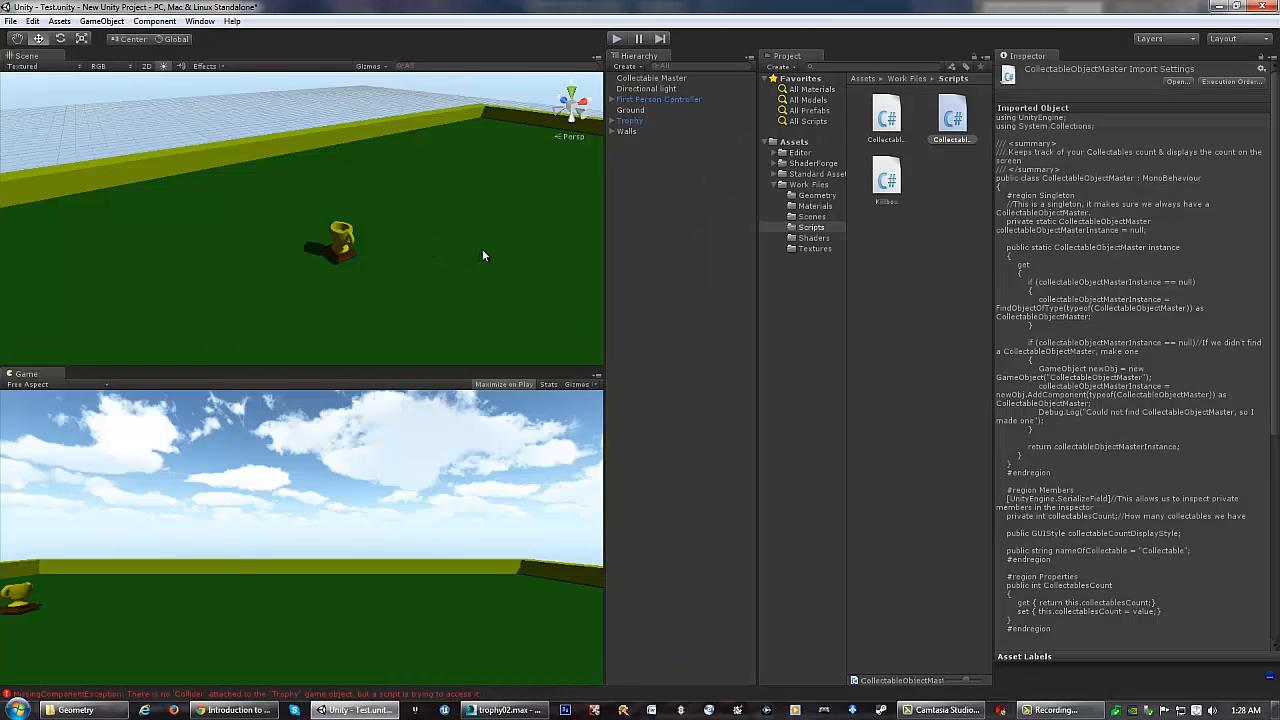
Switch the First Person Controller's tag to Untagged and restore it to Player
click(628, 101)
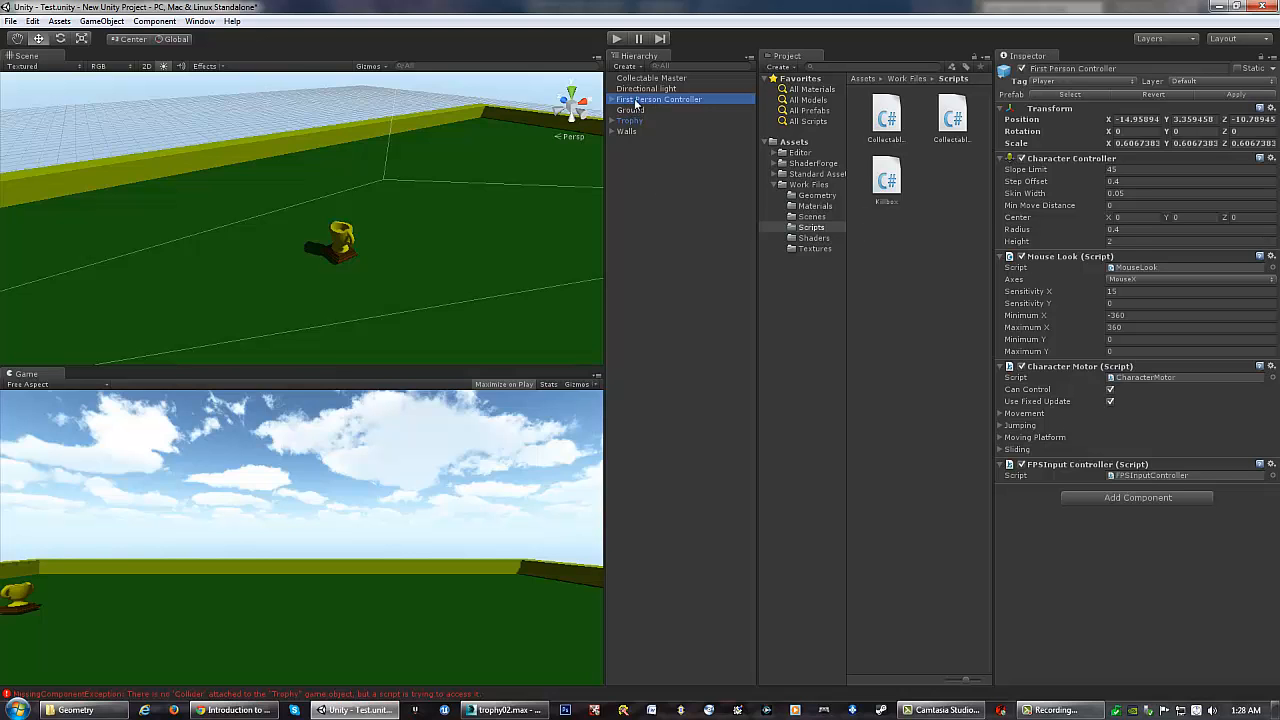
click(1050, 81)
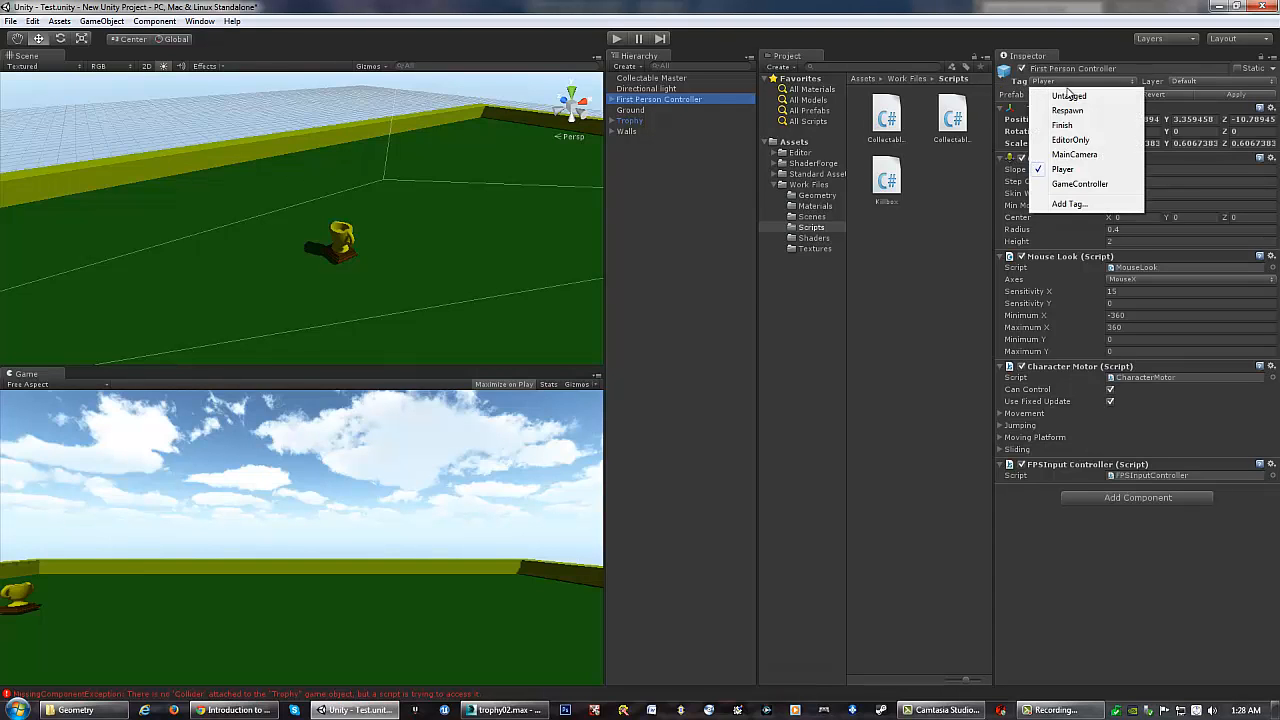
click(1068, 95)
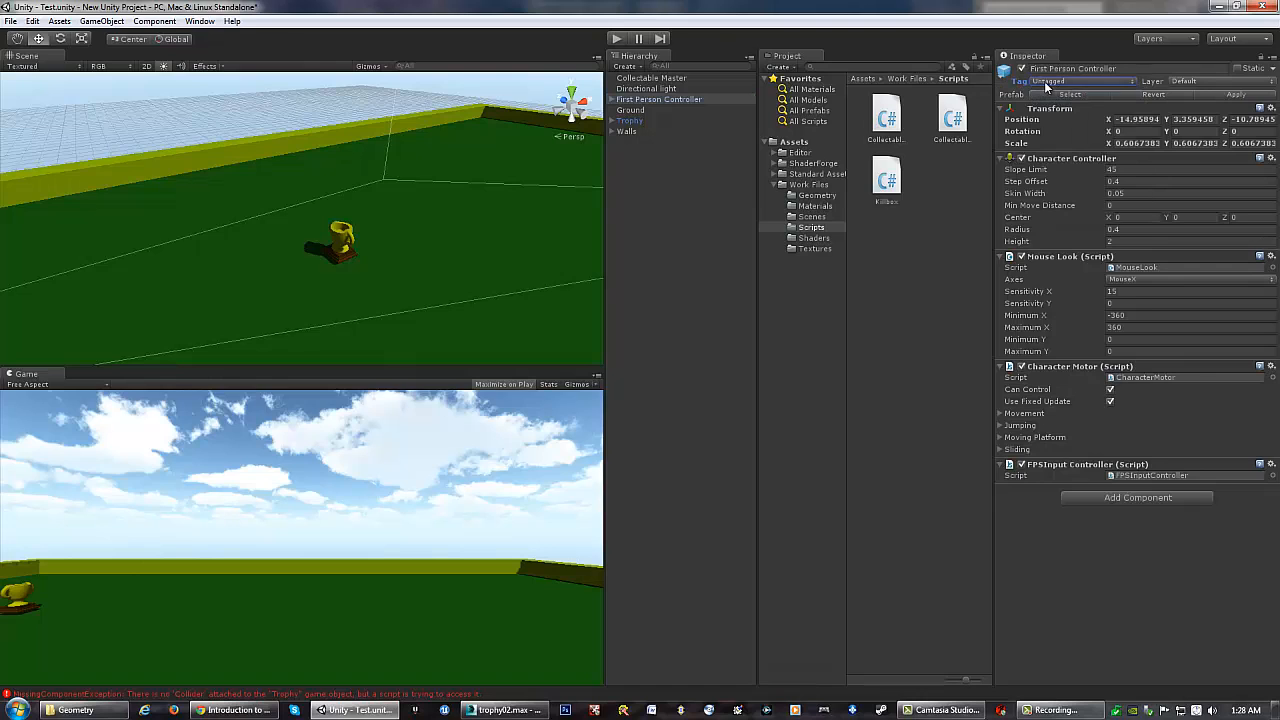
click(1044, 81)
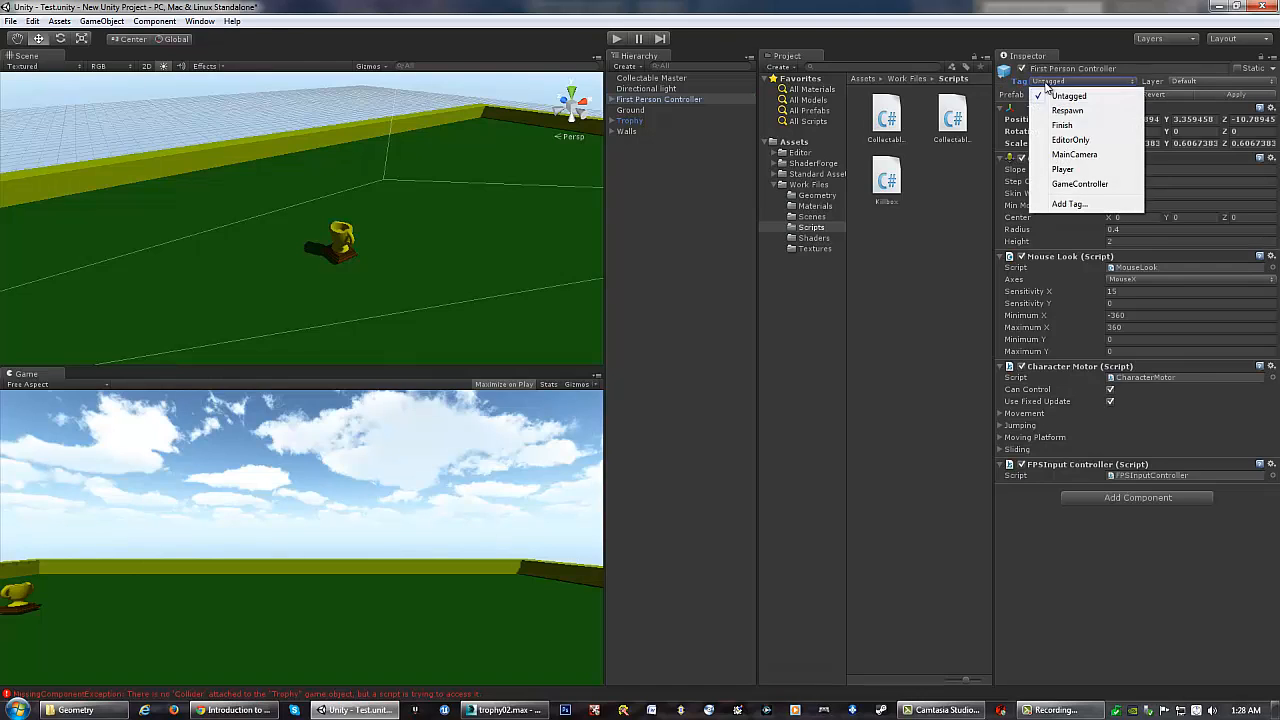
click(1062, 169)
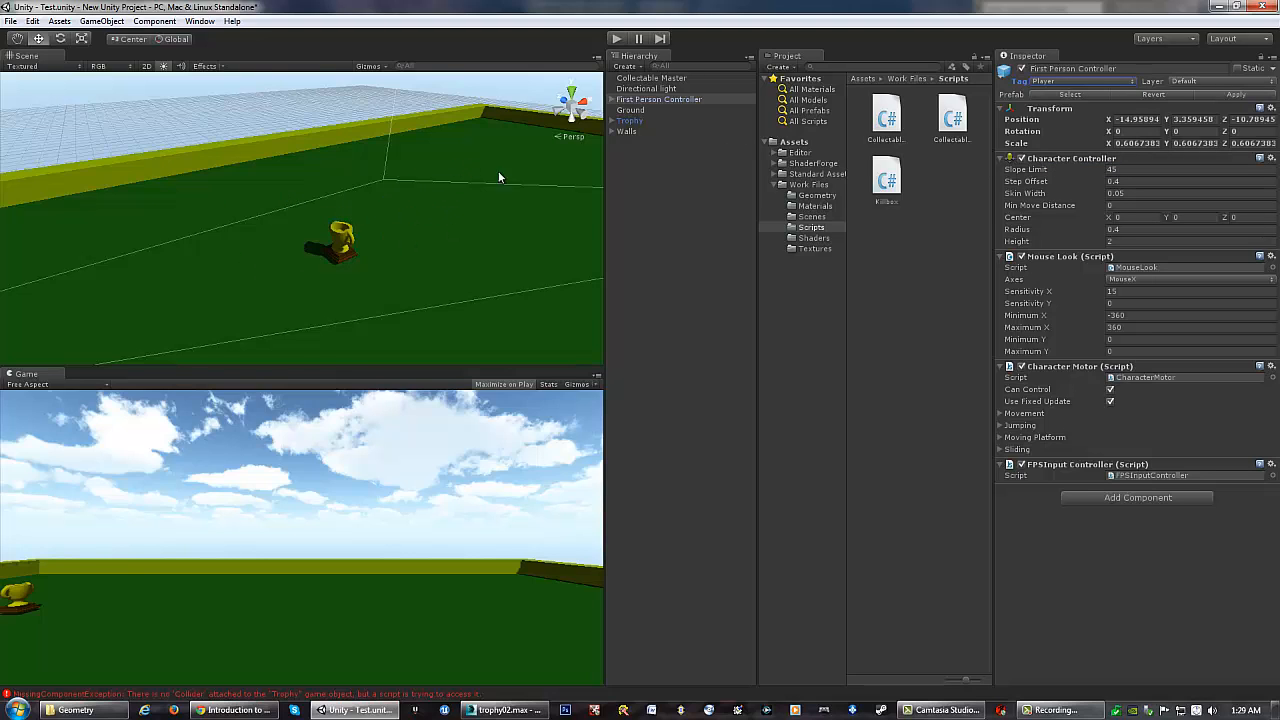
Run the game and walk the player into and away from the trophy to test whether it gets collected
click(615, 39)
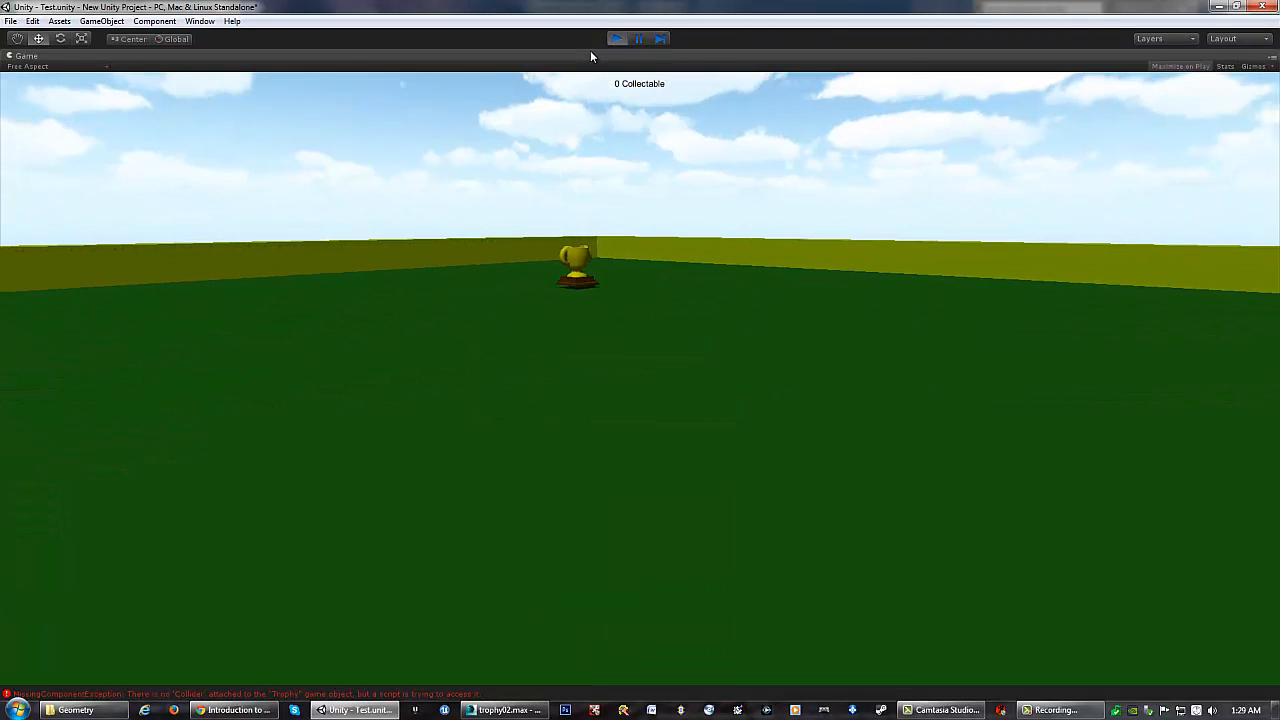
key(w)
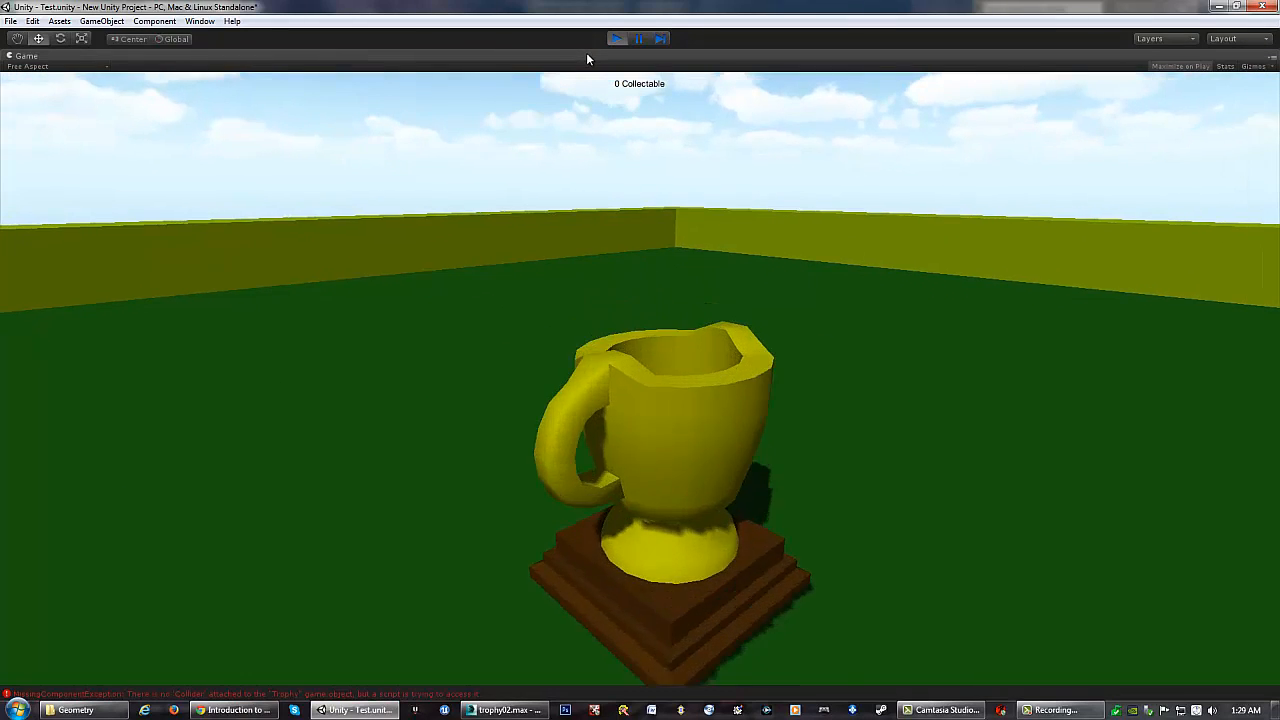
key(w)
key(s)
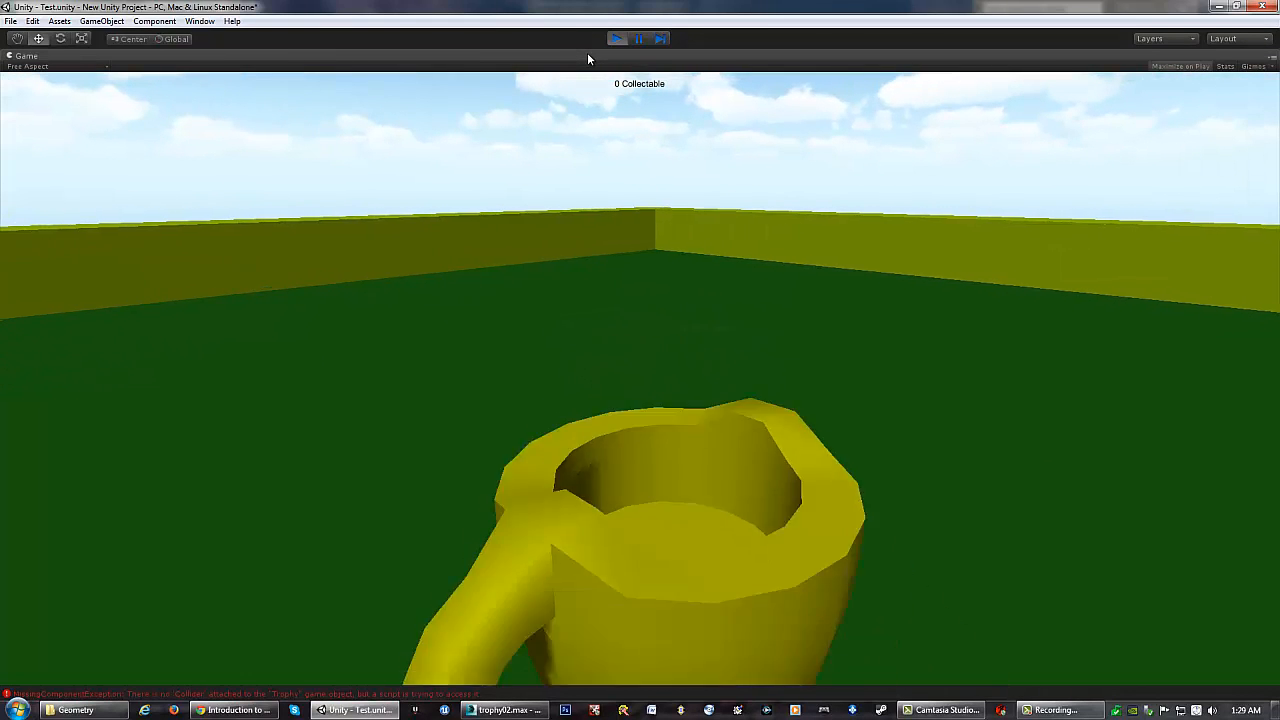
key(s)
key(w)
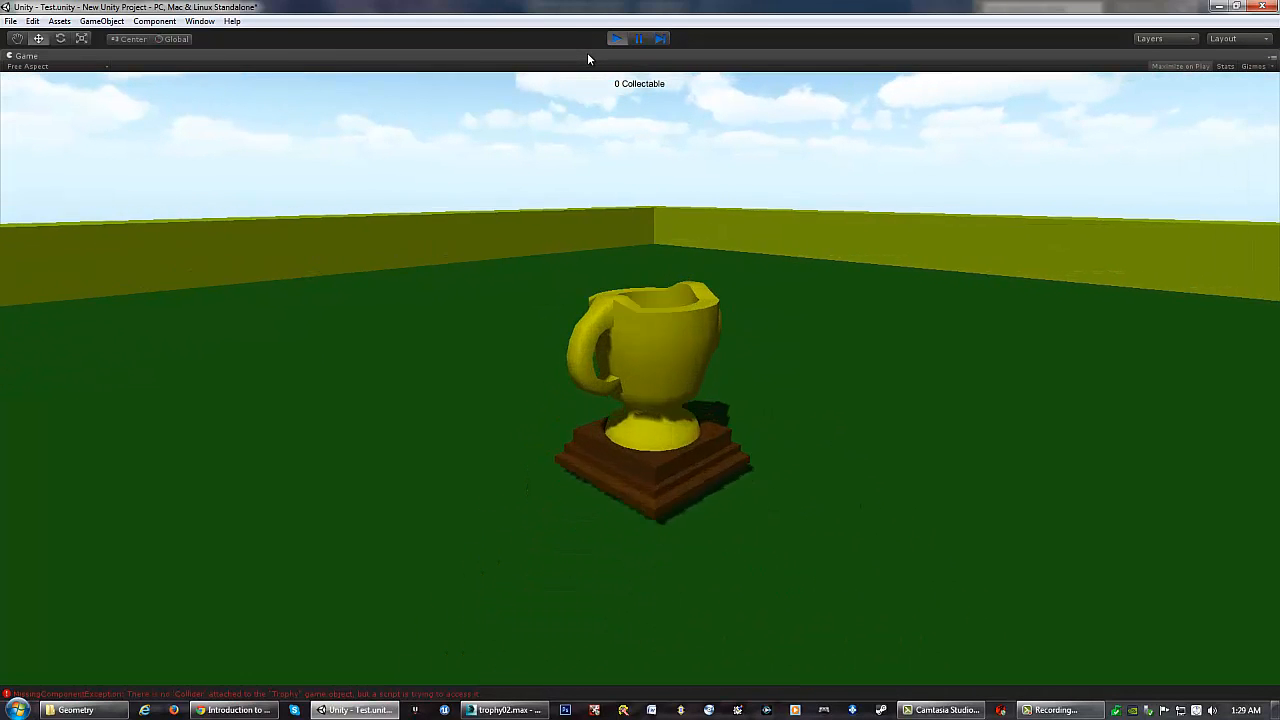
key(w)
key(s)
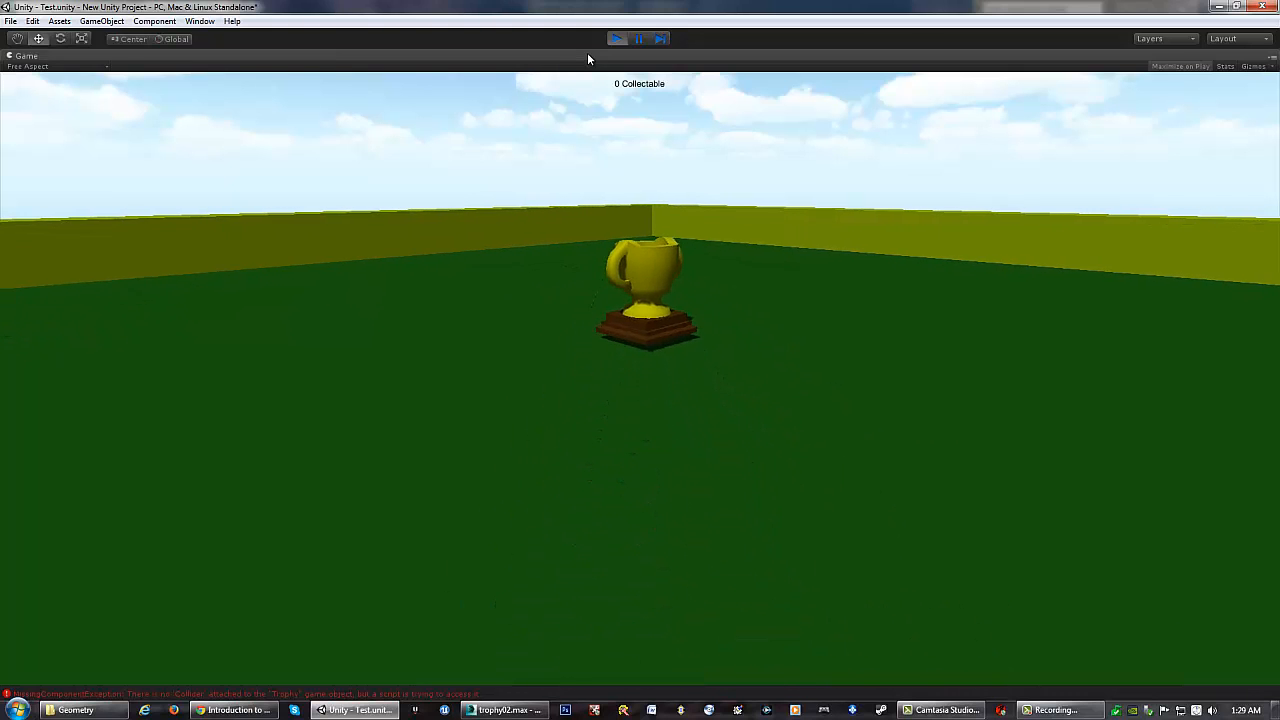
Back the player away from the trophy, stop the game, and add a Mesh Collider component to the Trophy object
key(s)
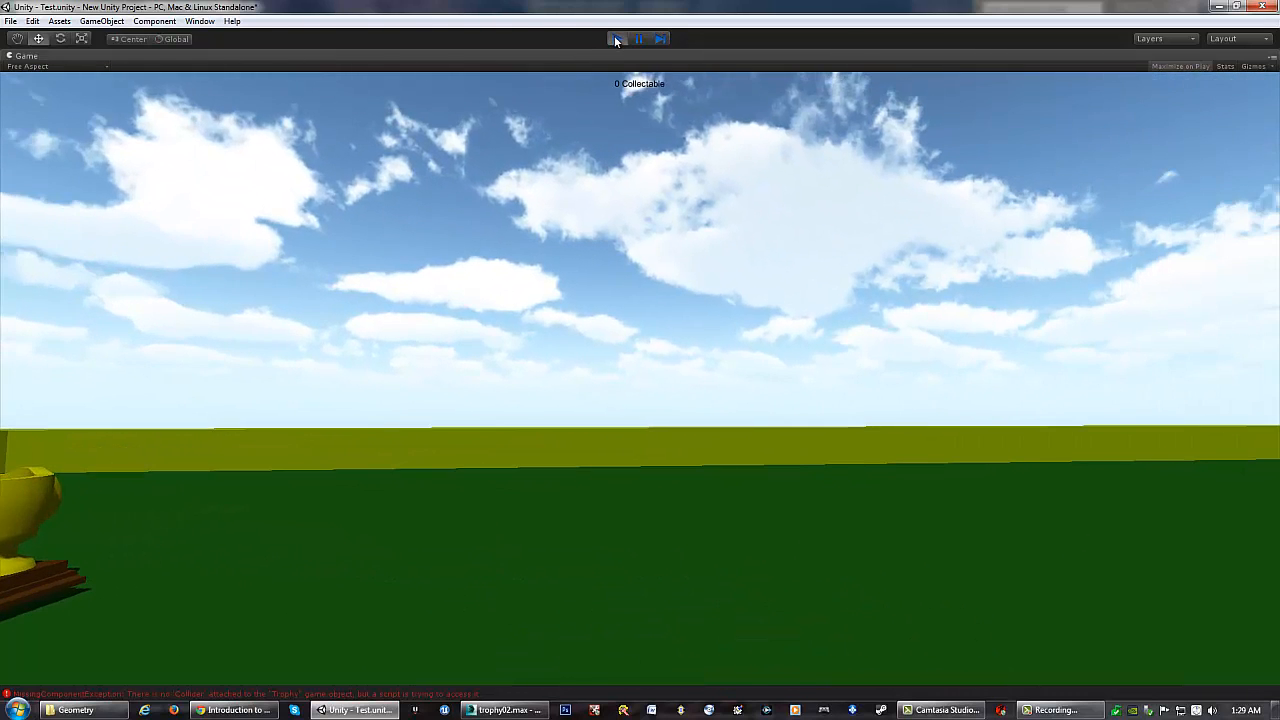
click(616, 39)
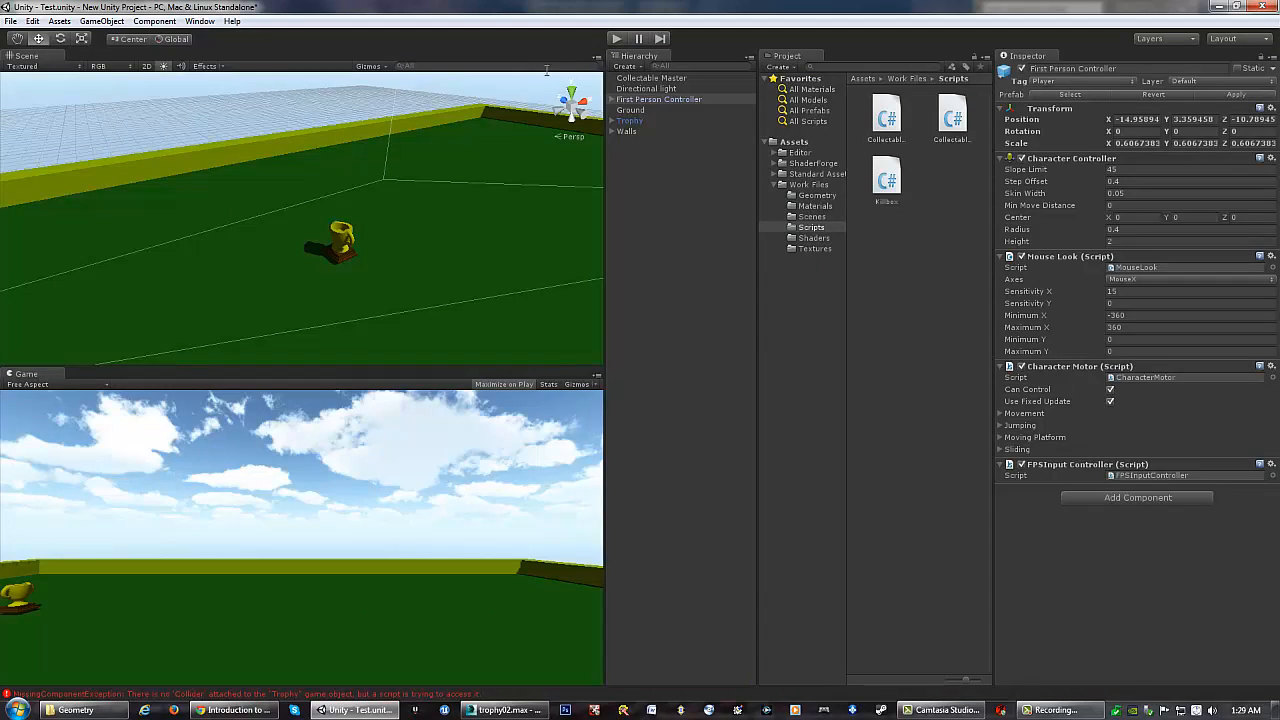
click(626, 121)
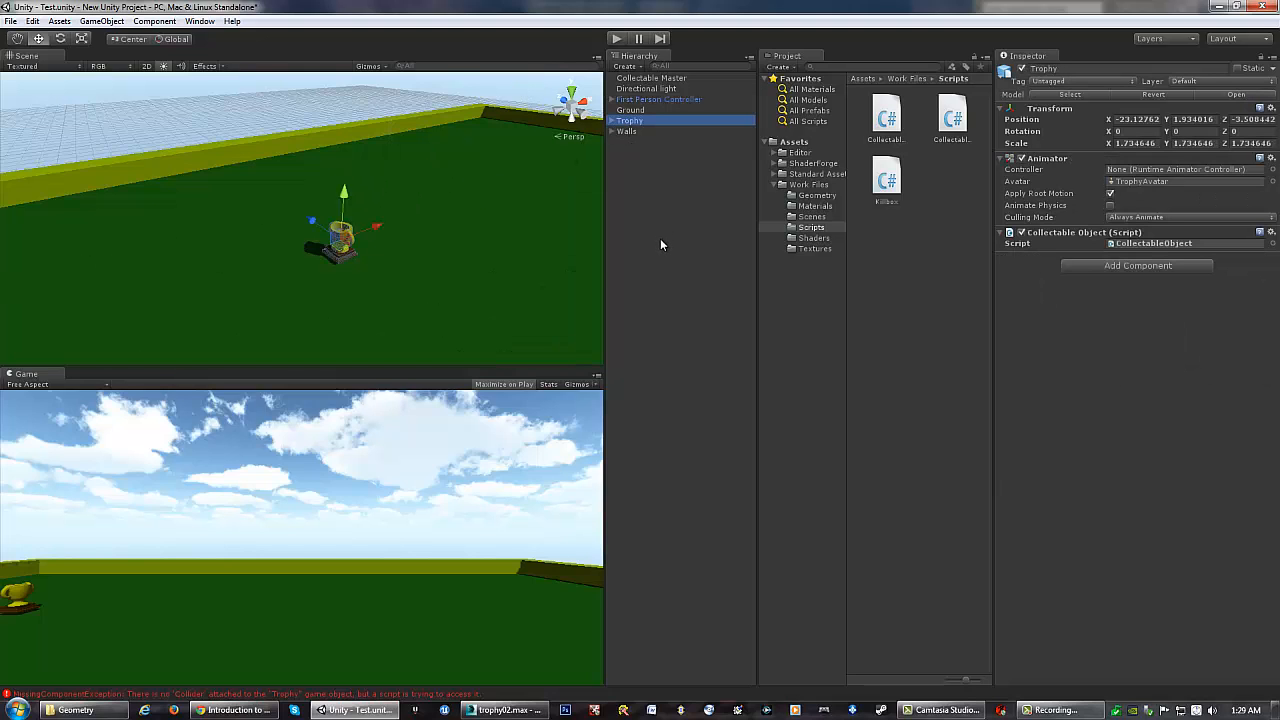
click(155, 22)
mouse_move(166, 82)
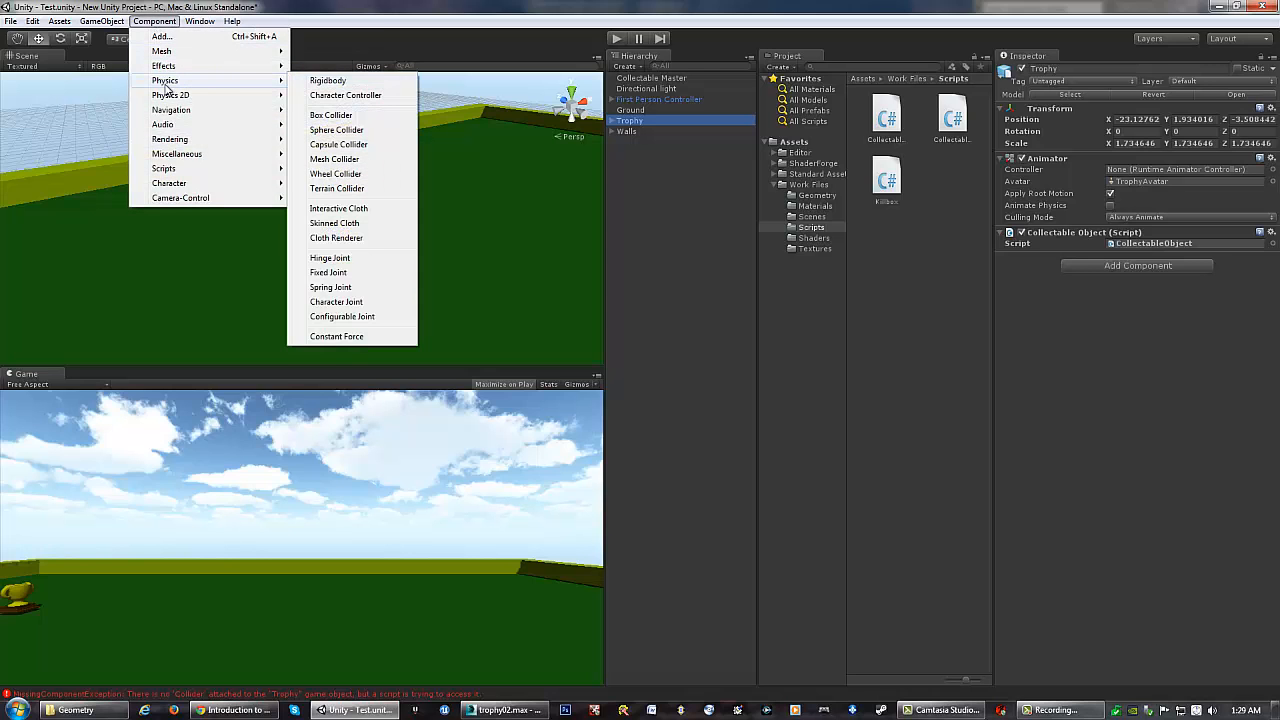
click(338, 160)
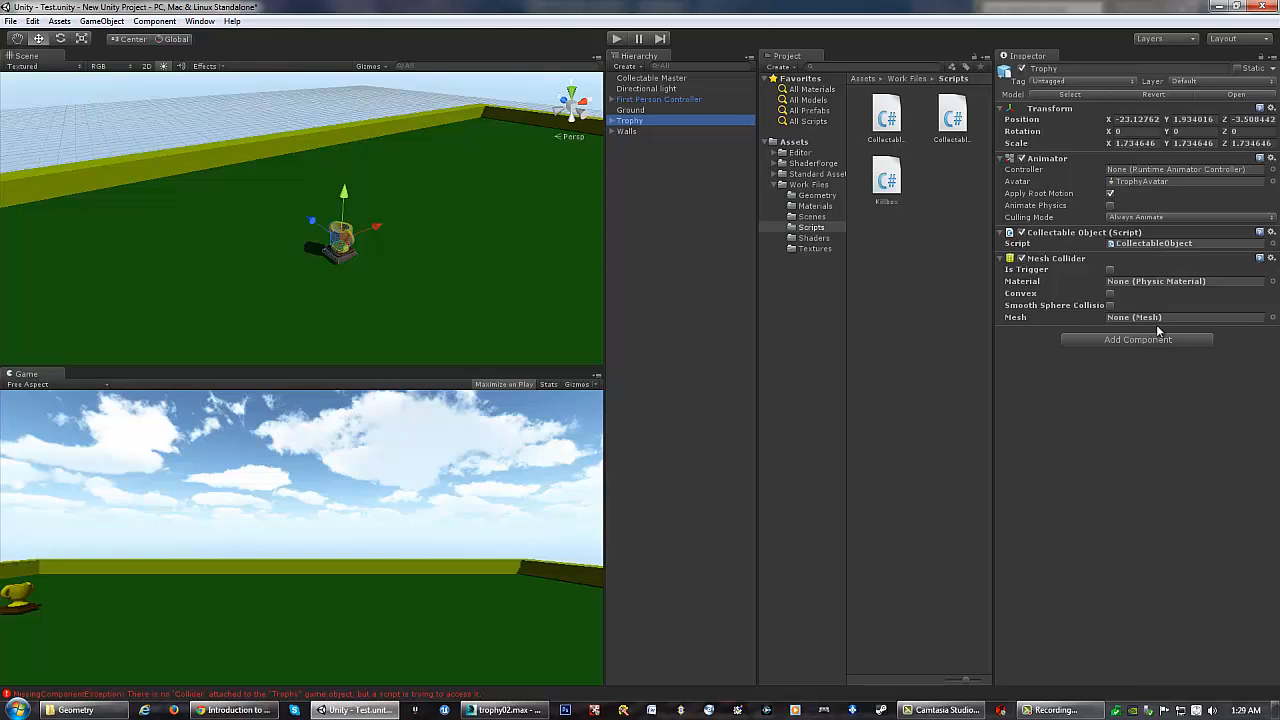
Assign the Cube mesh to the trophy's Mesh Collider
click(1272, 320)
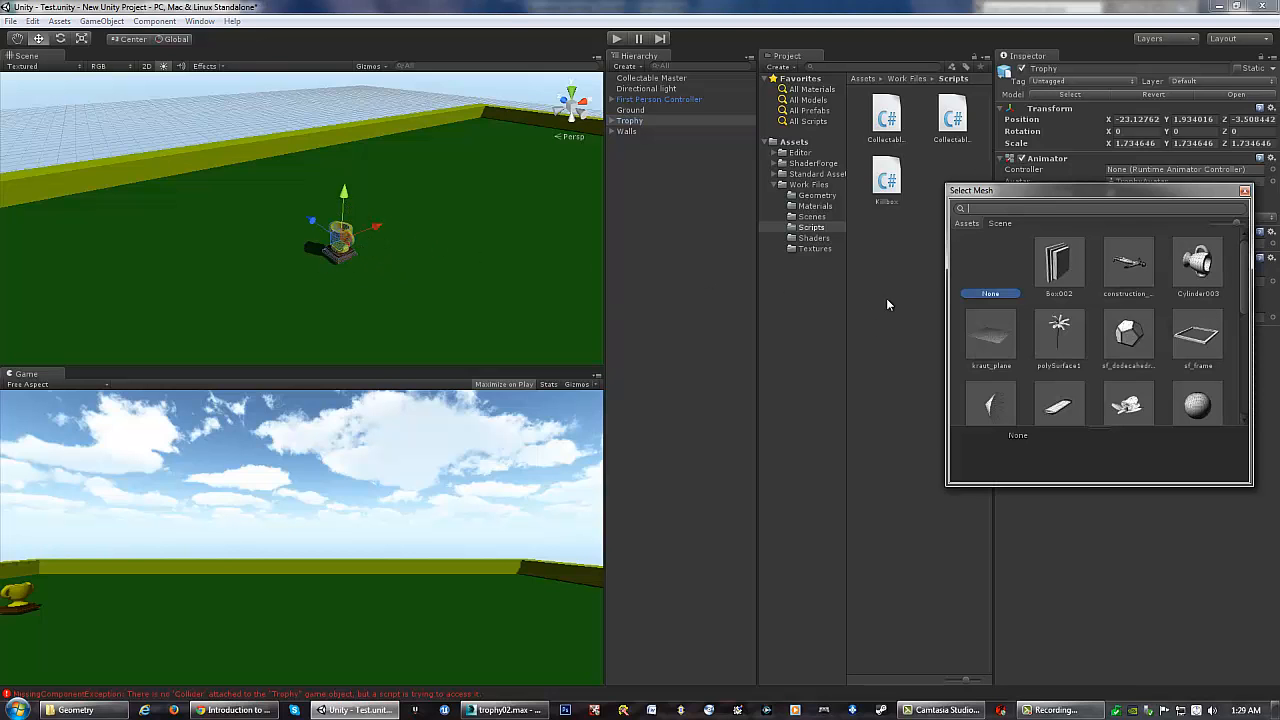
drag(1178, 193, 1165, 188)
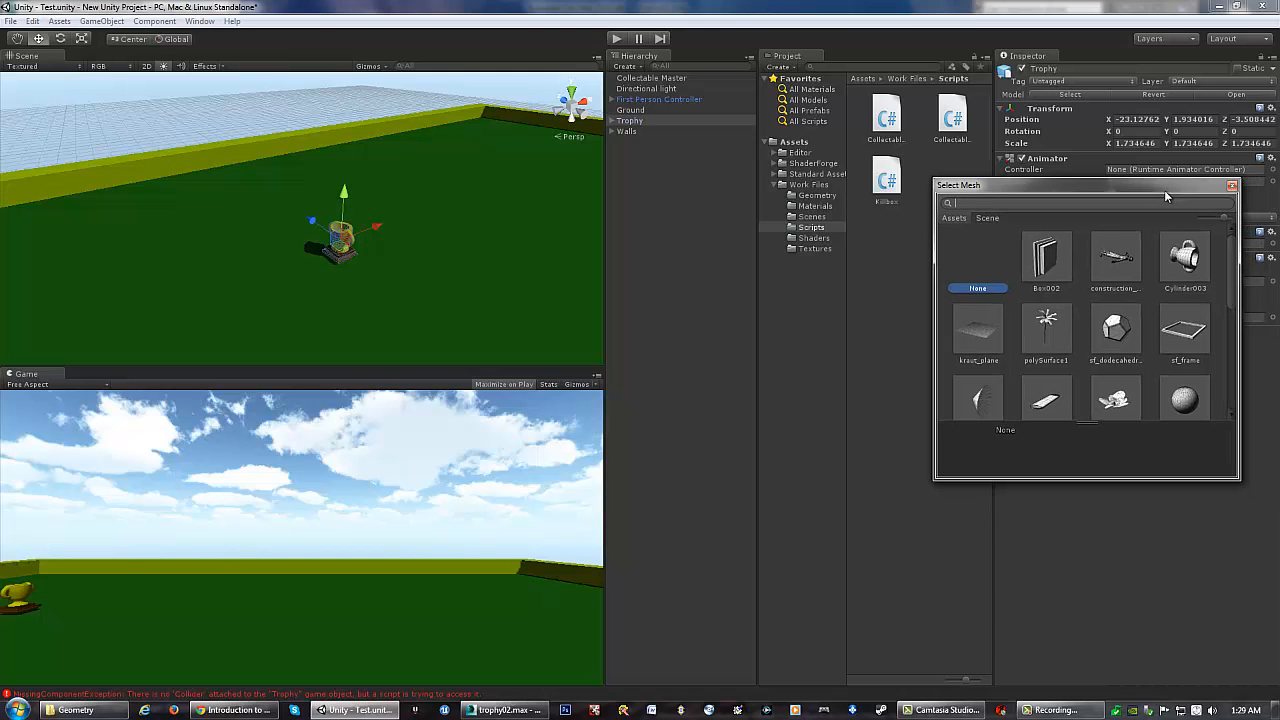
scroll(1231, 262, down, 5)
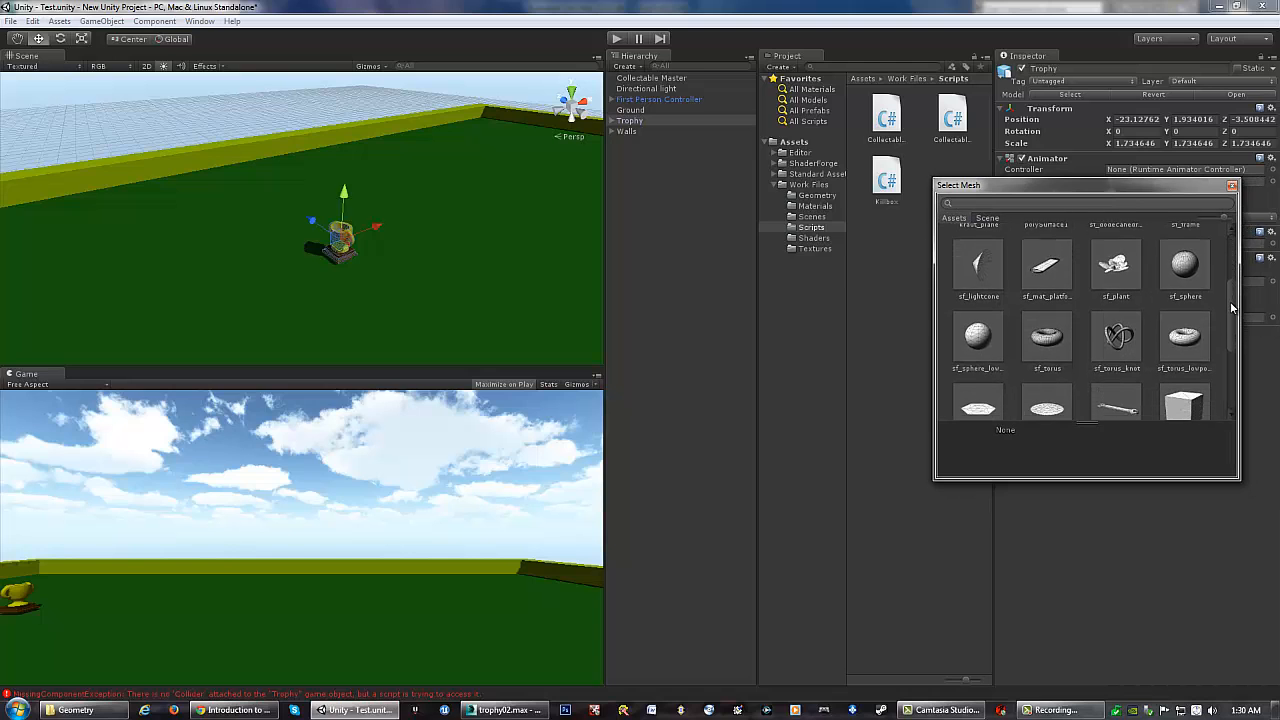
click(1184, 356)
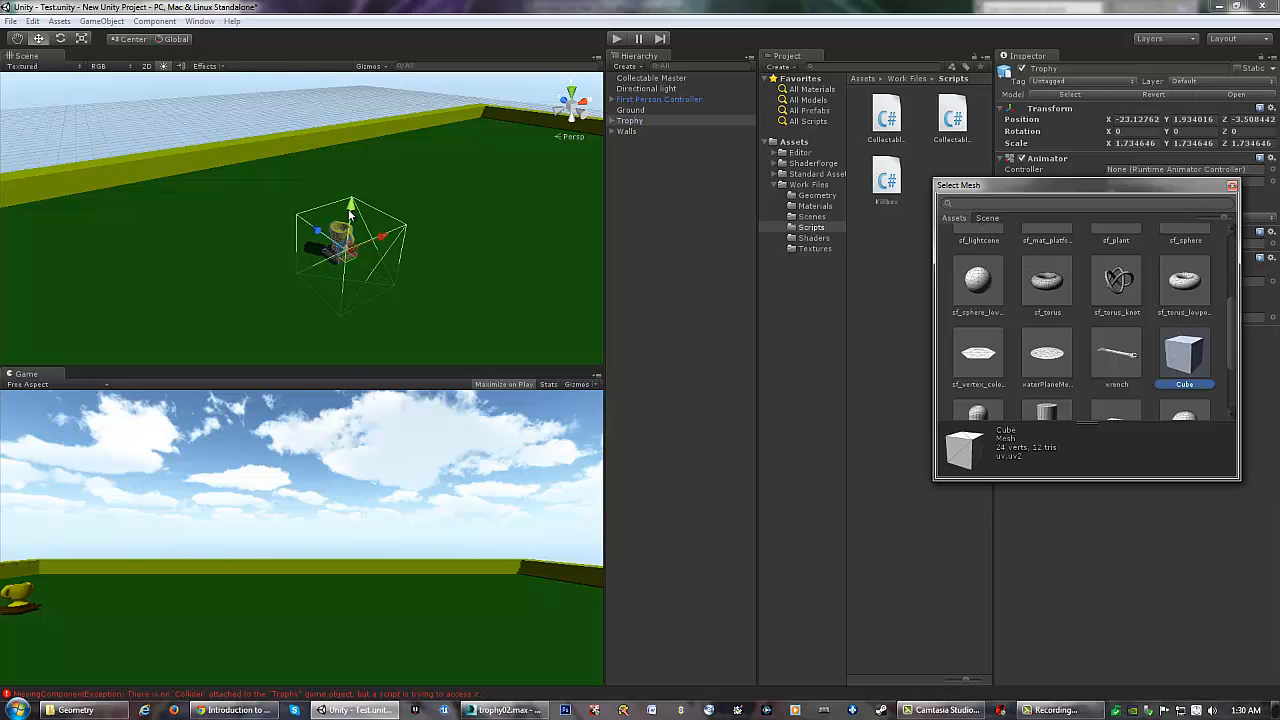
click(1232, 185)
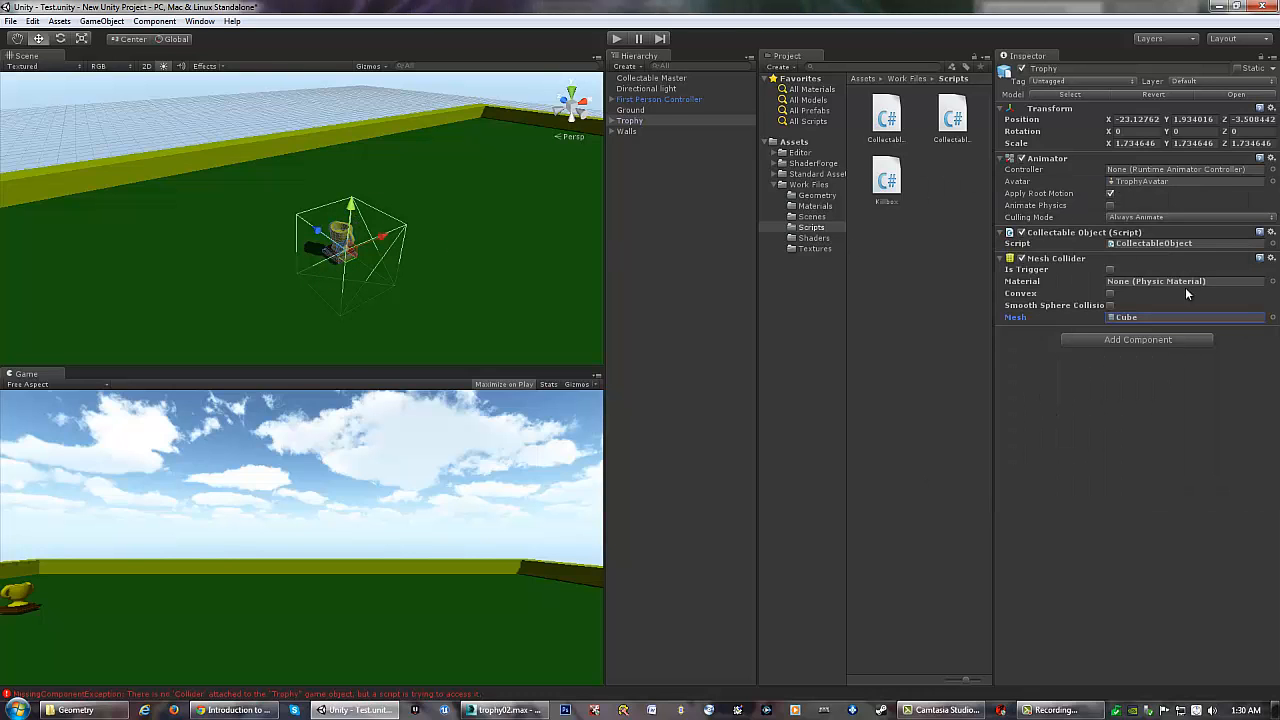
Run the game, walk the player into the trophy to test the pickup count, and stop the game
click(616, 38)
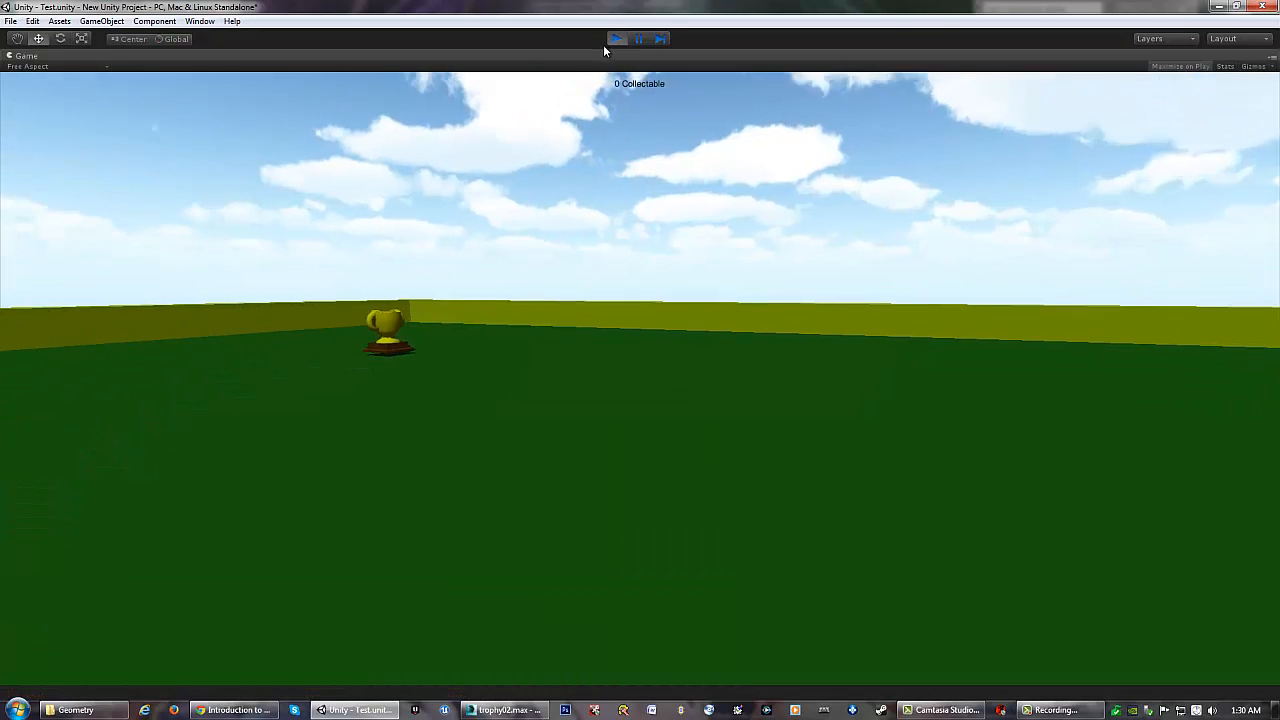
key(w)
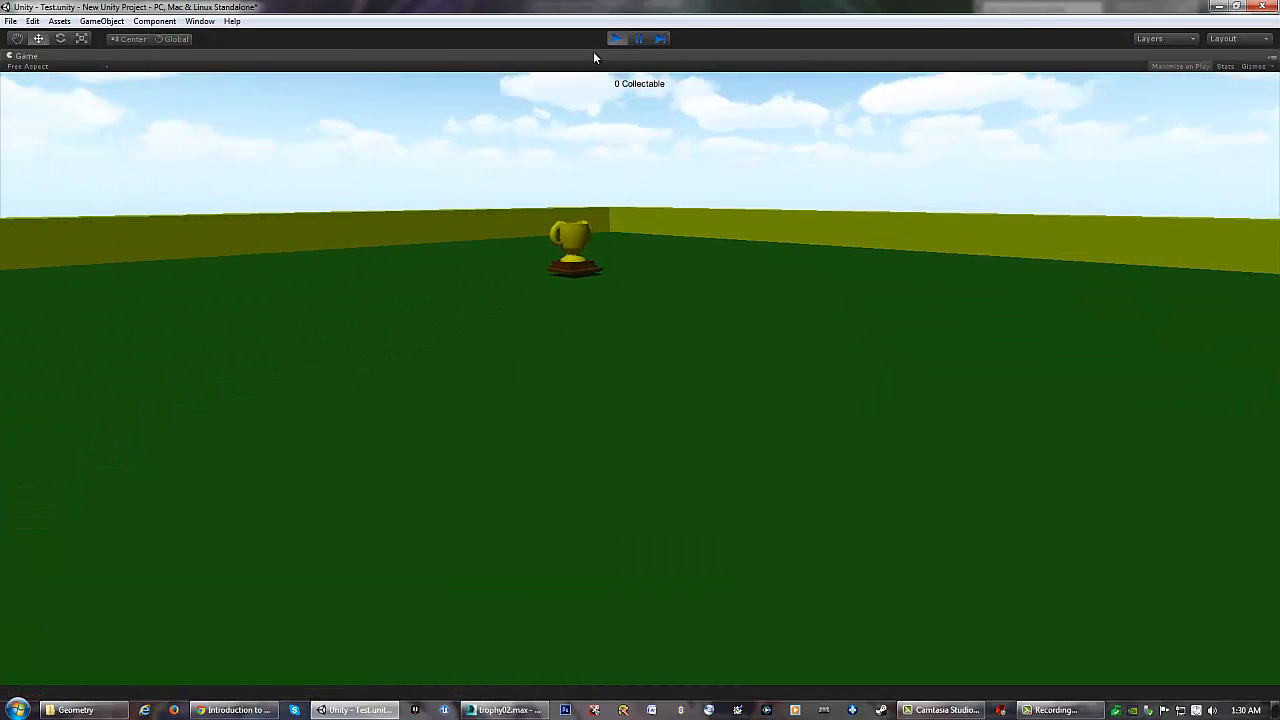
key(w)
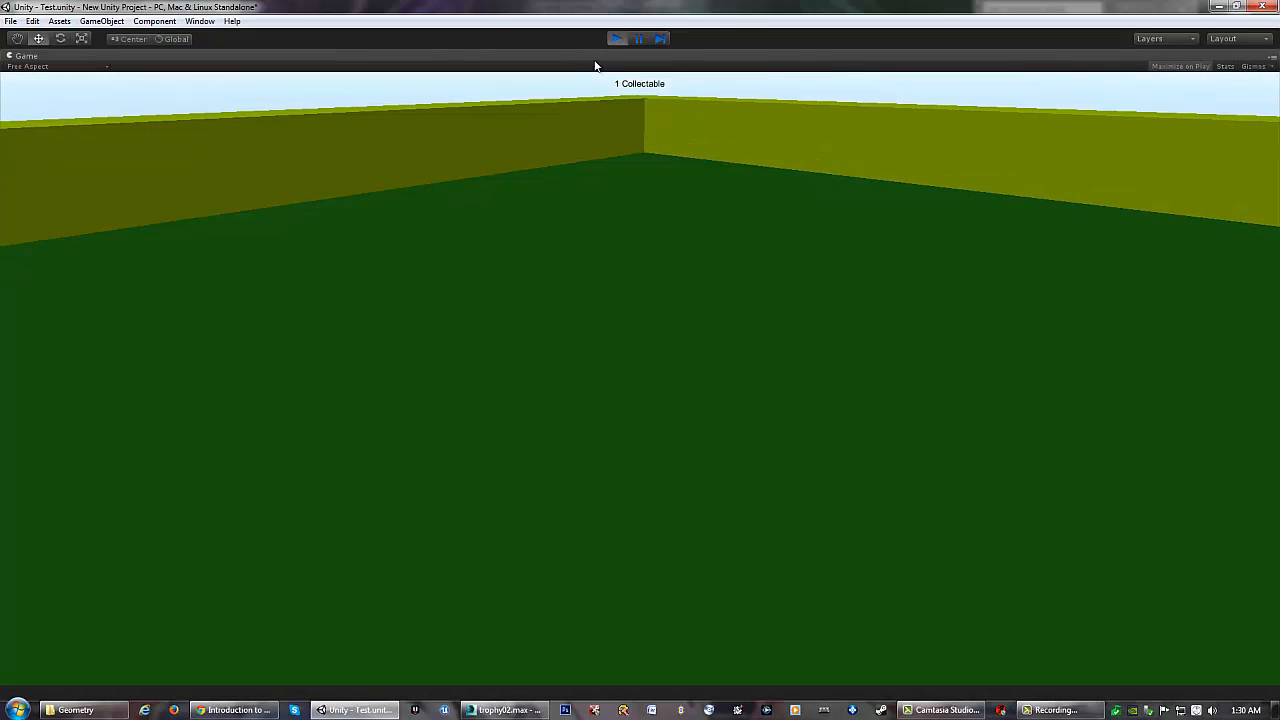
key(s)
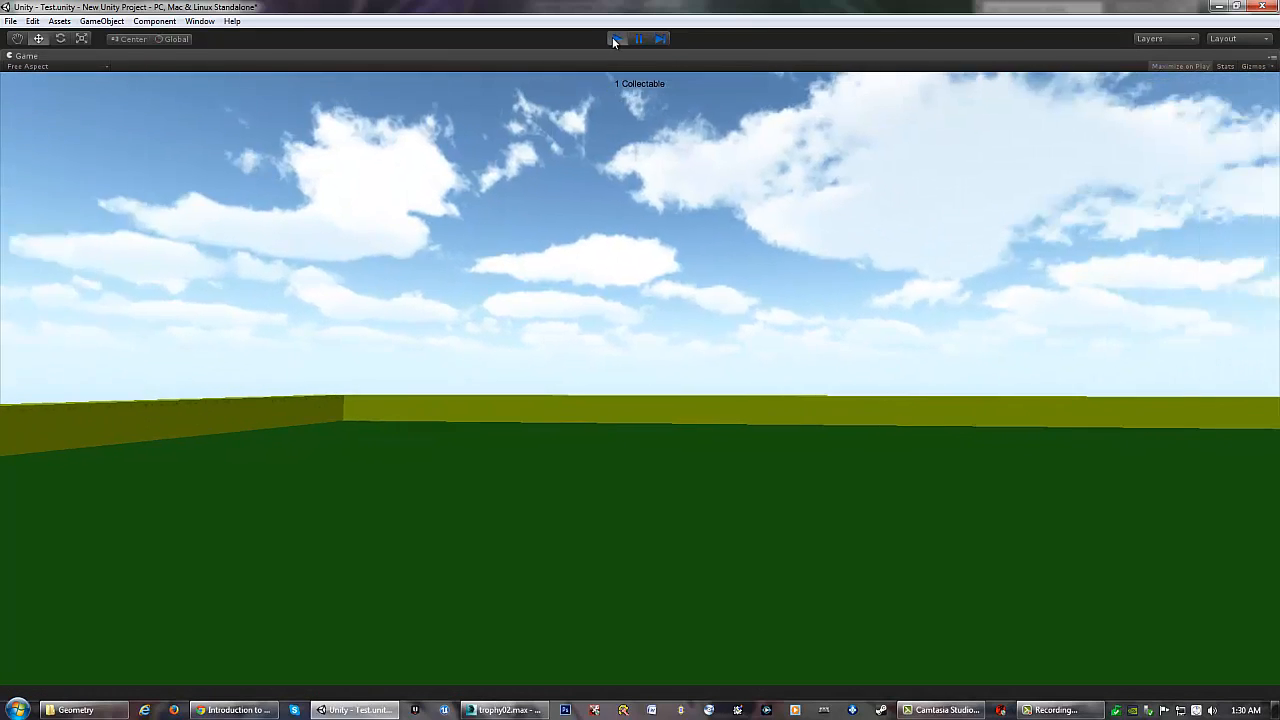
click(612, 37)
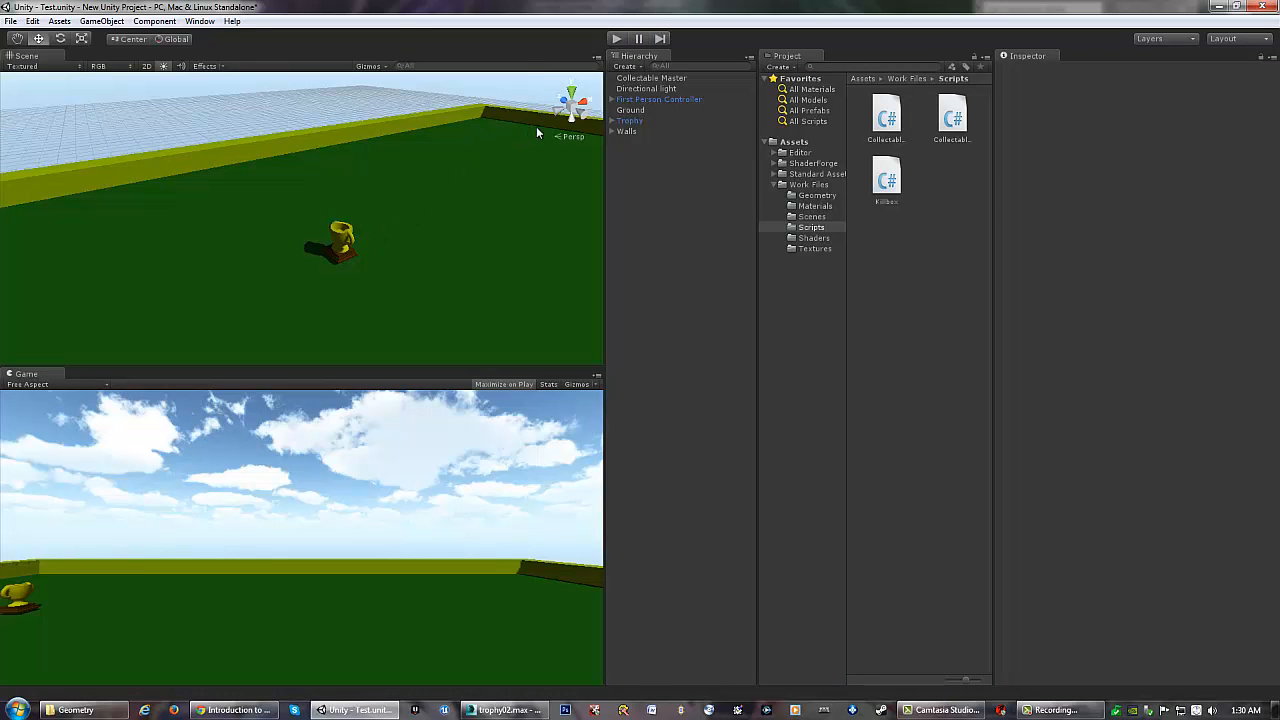
Duplicate the trophy twice and space the copies in a row along the X axis, the last at about X -19.03
click(626, 121)
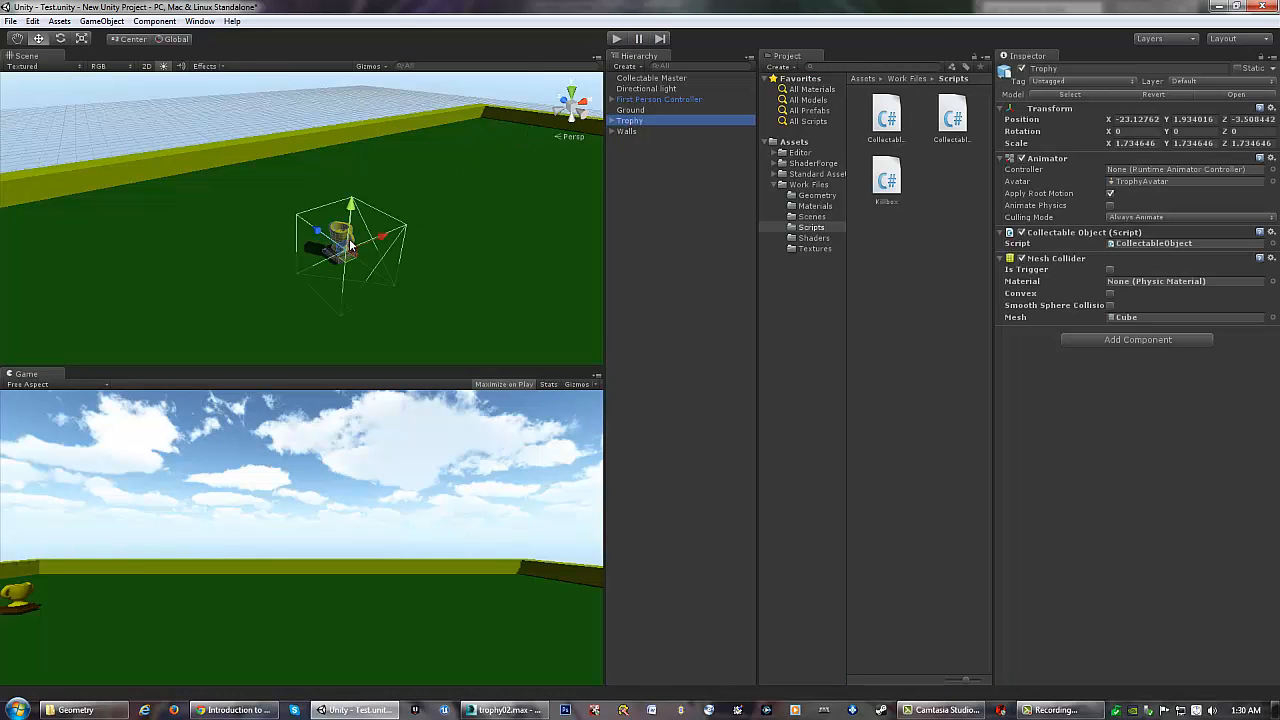
key(ctrl+d)
drag(386, 248, 478, 197)
key(ctrl+d)
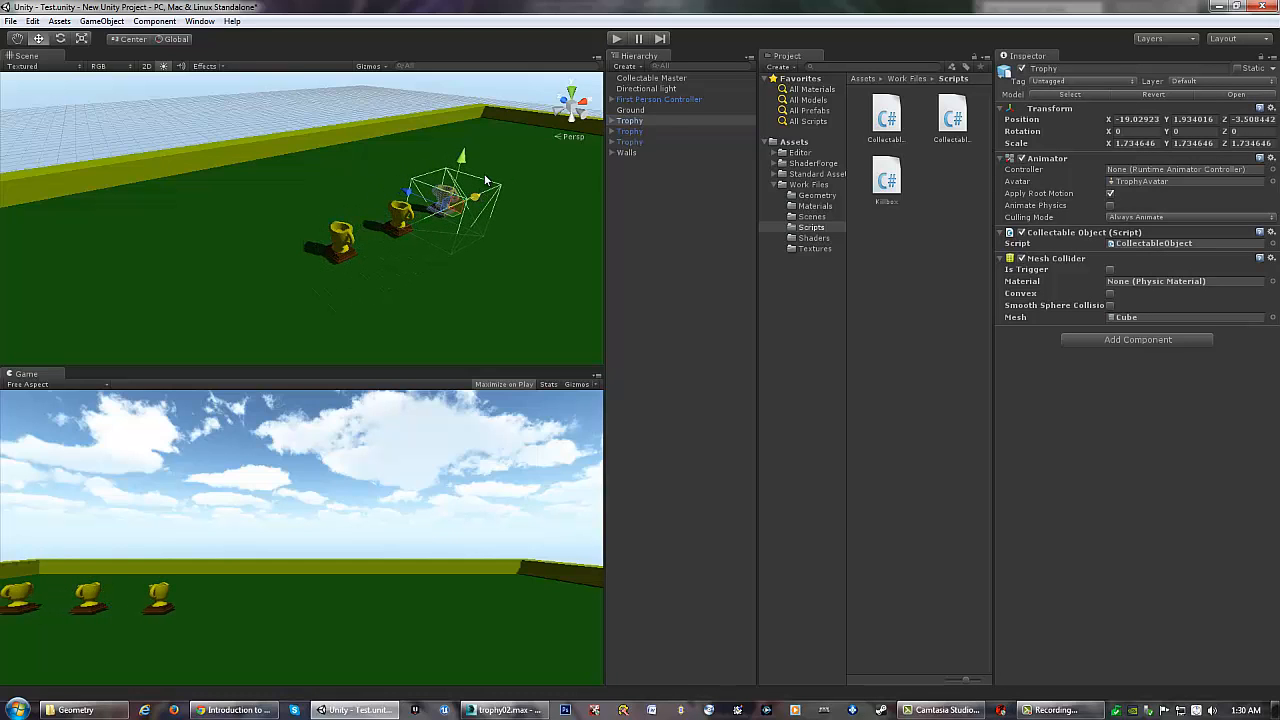
Run the game, walk the player through all three trophies to test the collectable counter, and stop the game
click(617, 40)
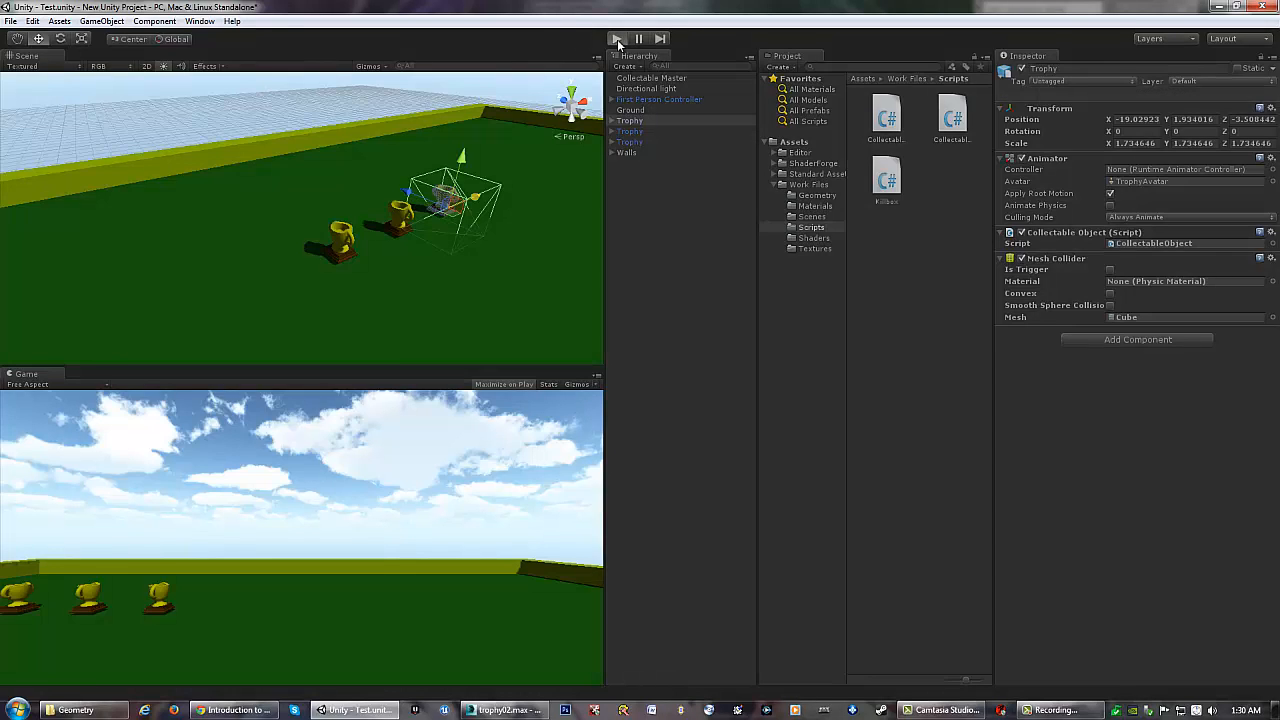
key(w)
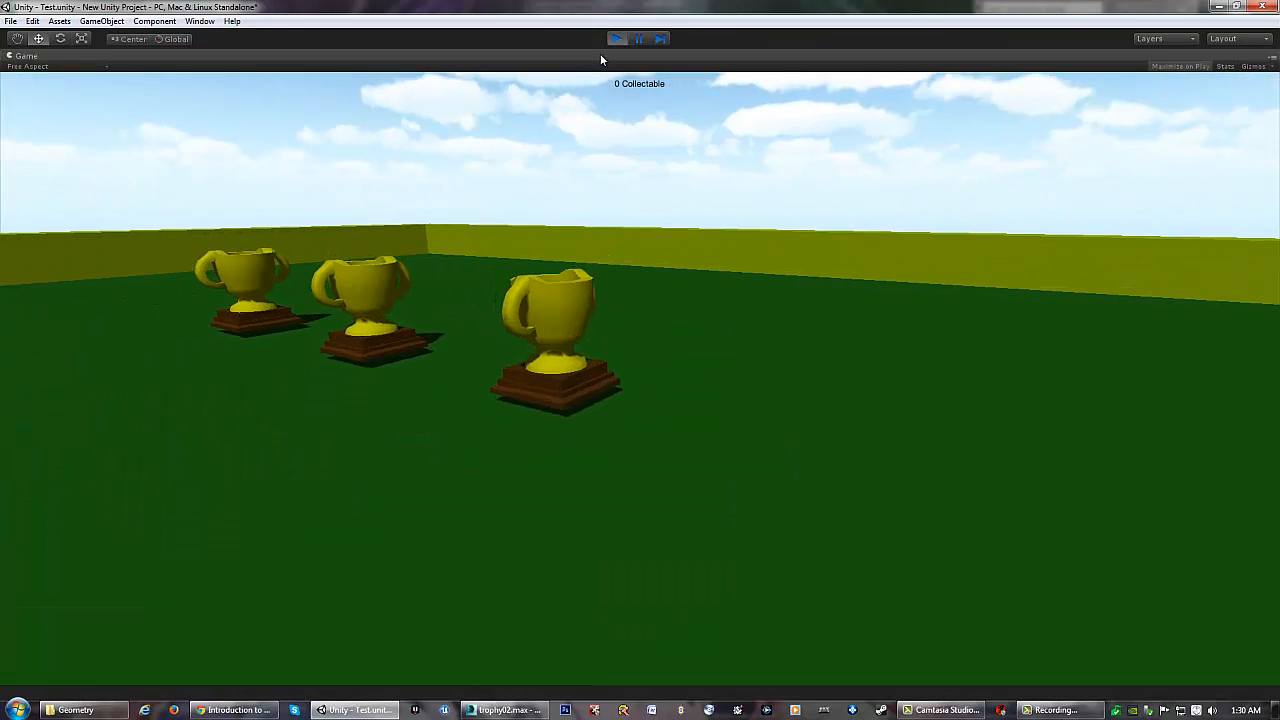
key(w)
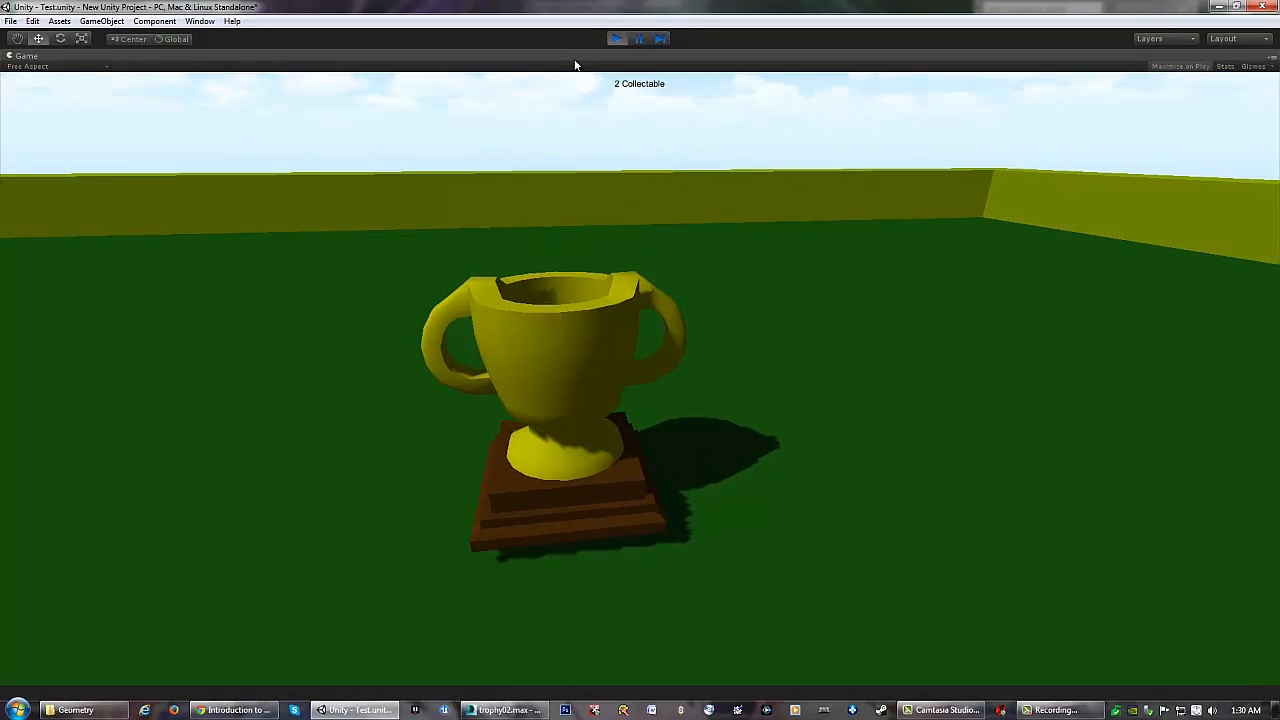
key(w)
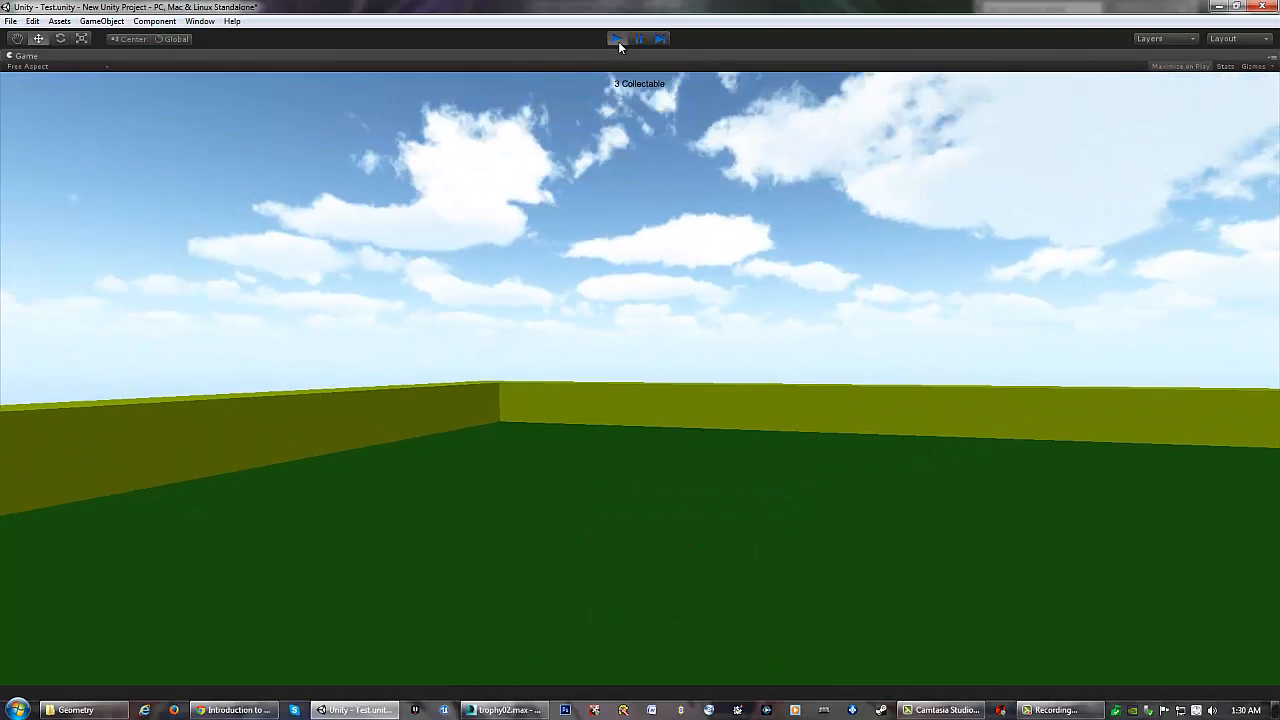
click(618, 39)
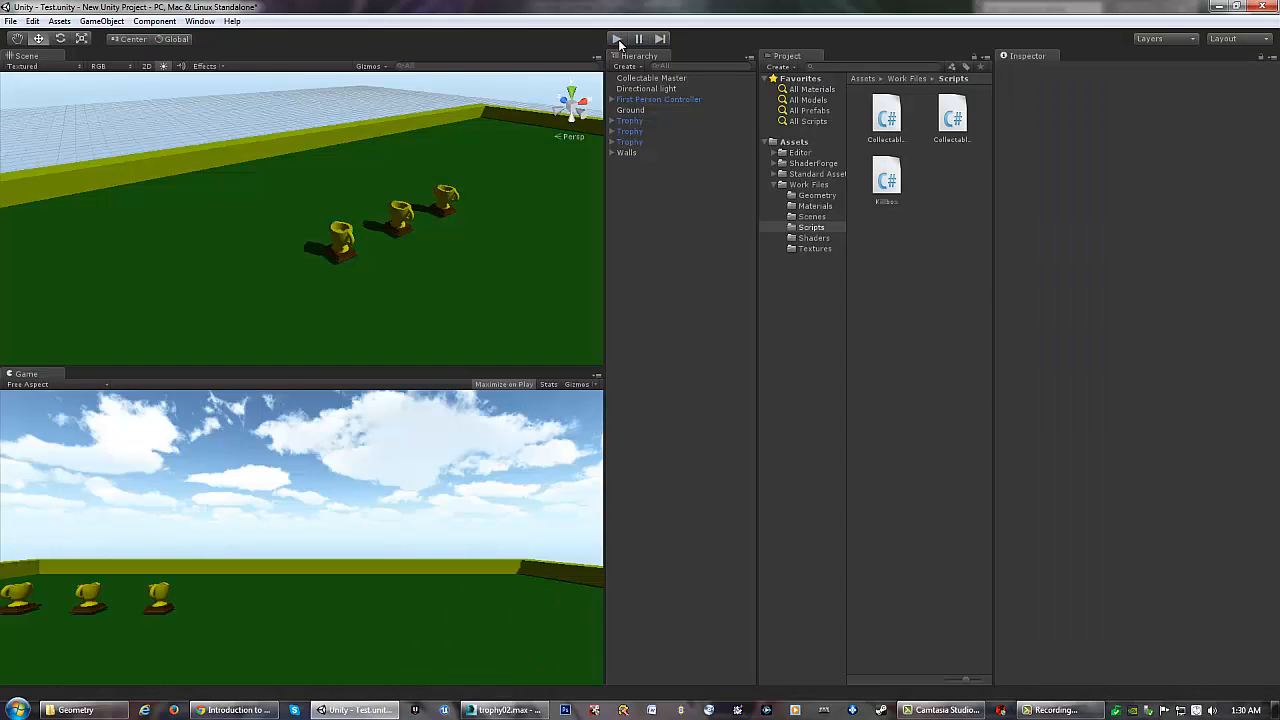
Scale the original trophy uniformly down to about 1.08 and deselect it to compare its size with the copies
click(342, 238)
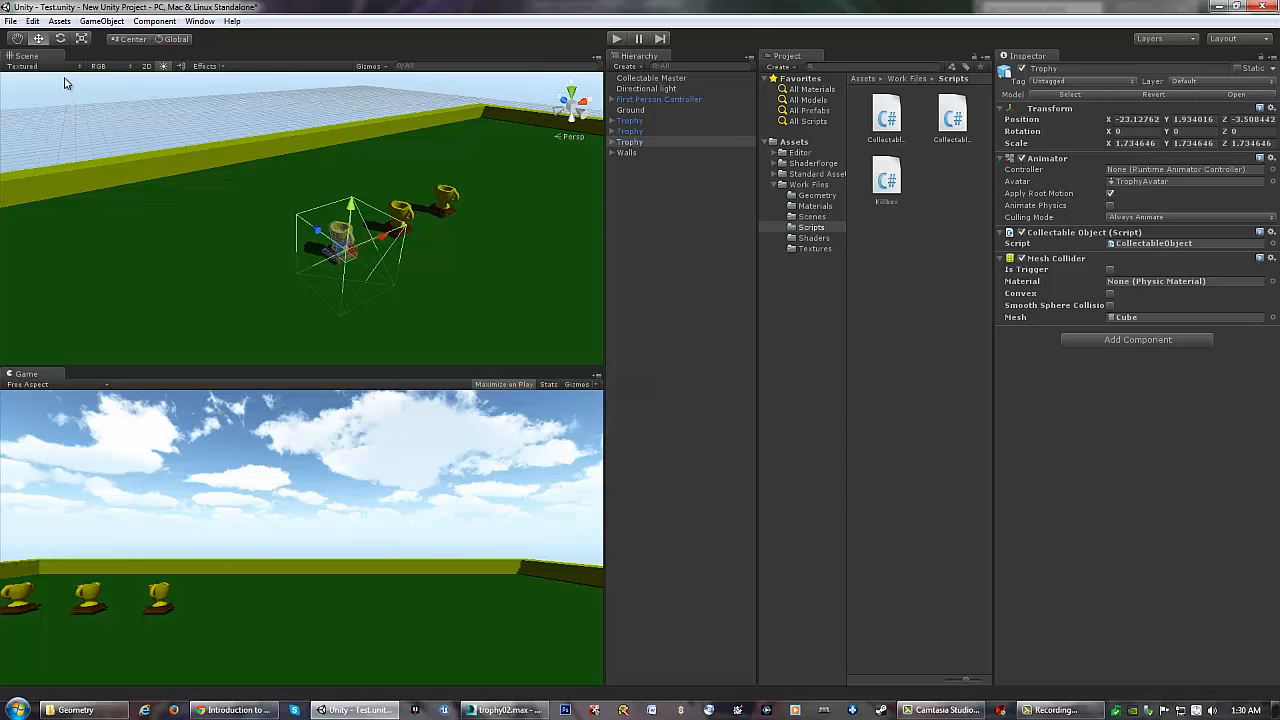
click(82, 38)
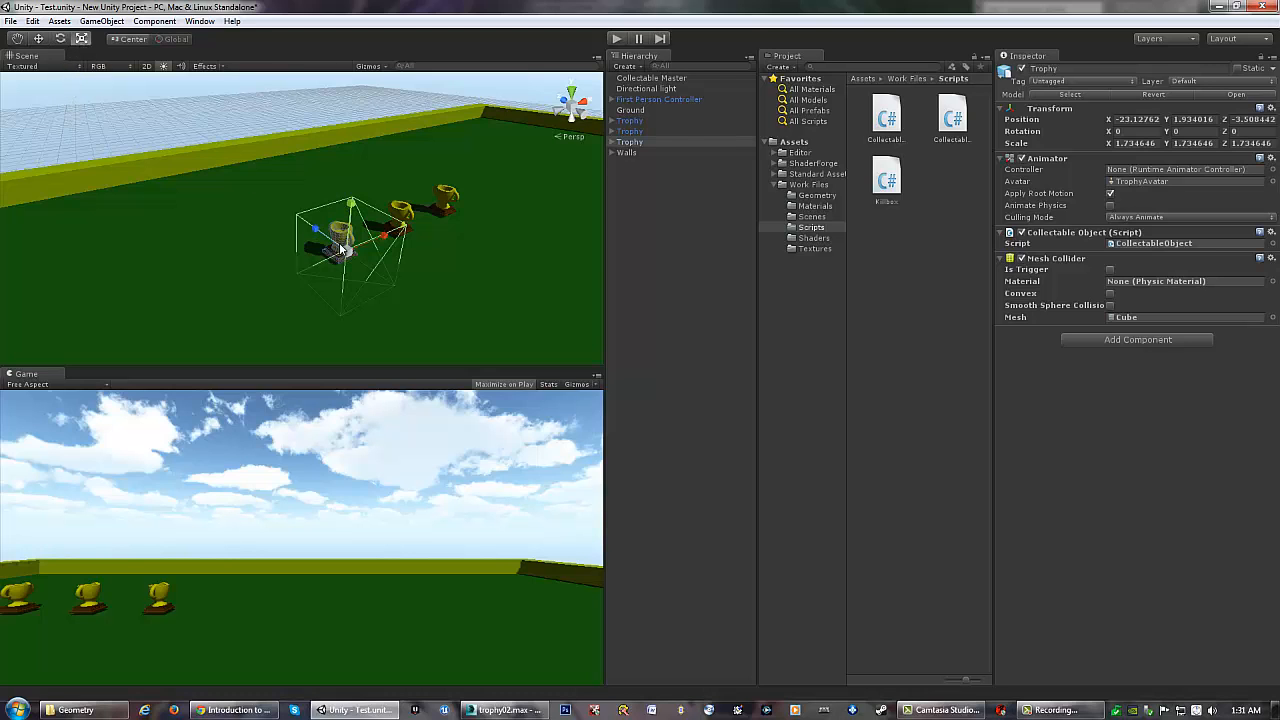
drag(342, 248, 342, 275)
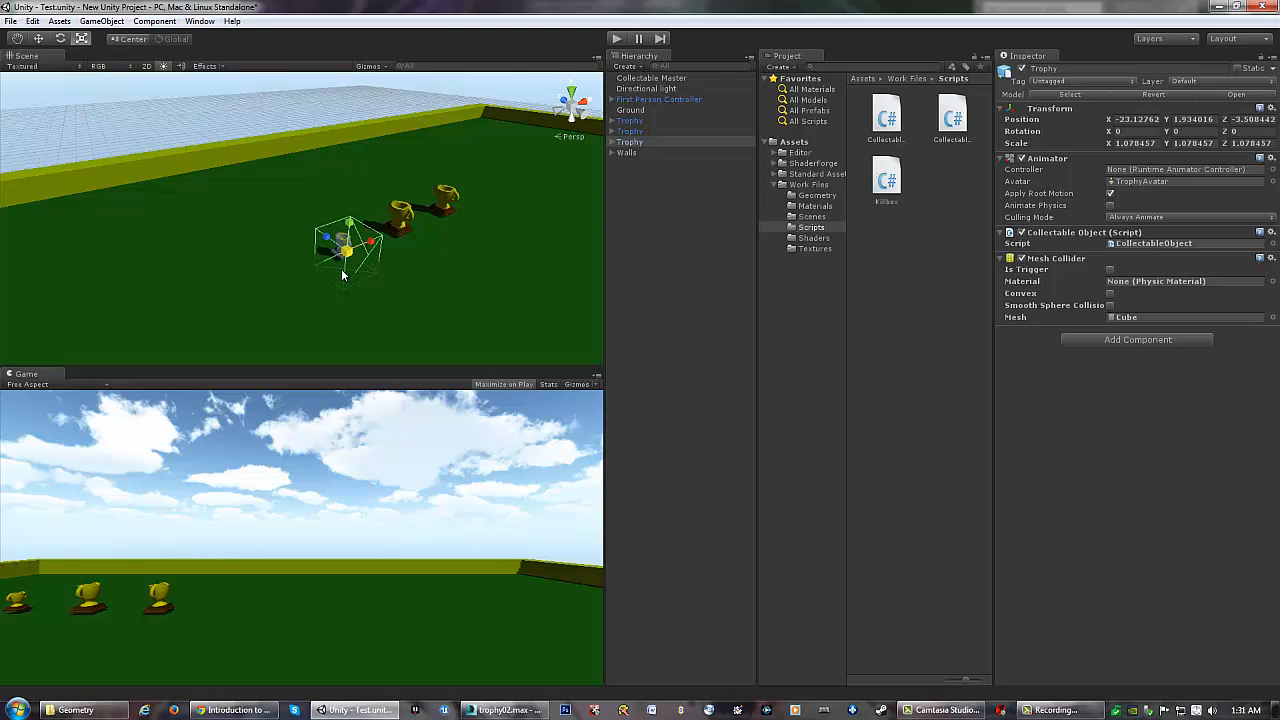
click(418, 272)
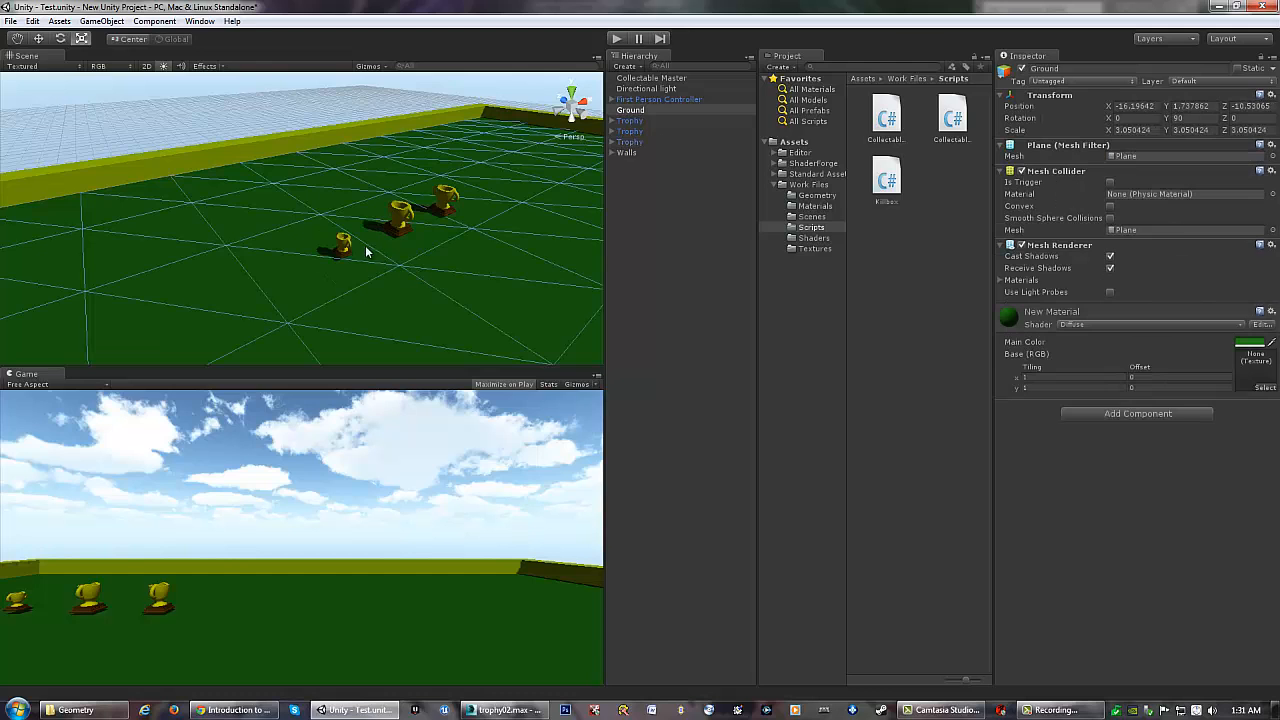
click(266, 120)
key(q)
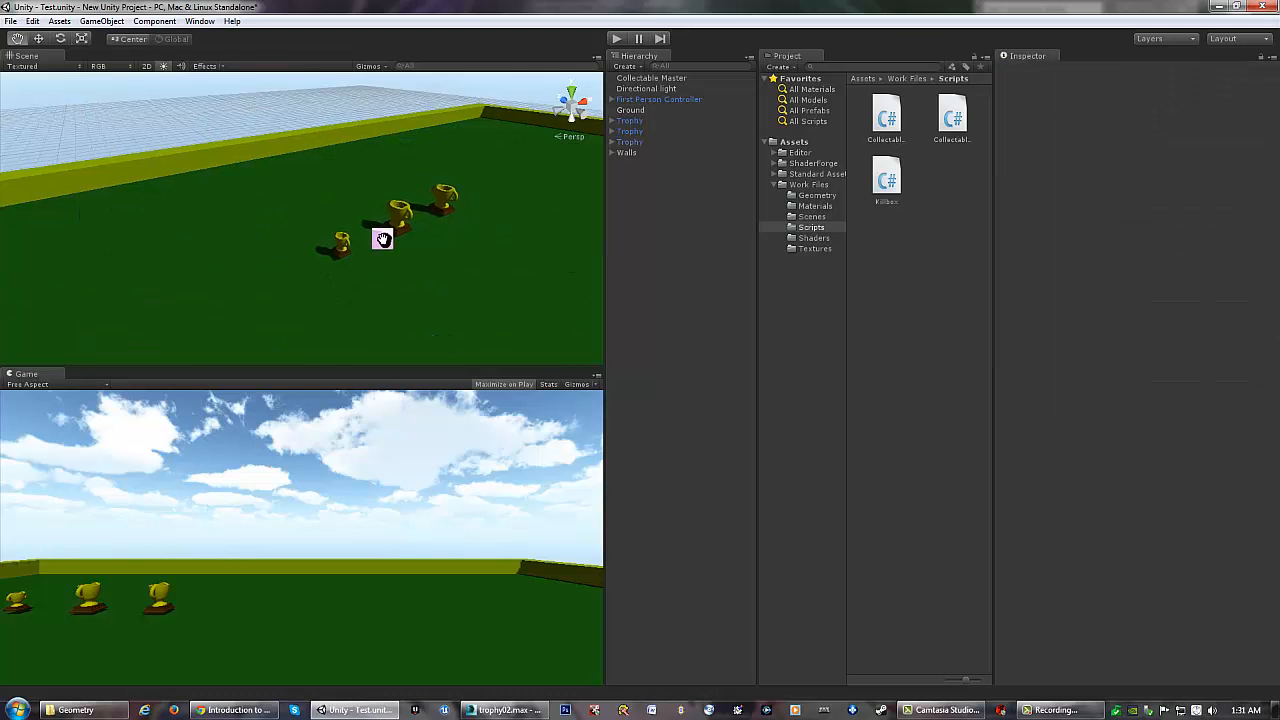
scroll(364, 231, up, 5)
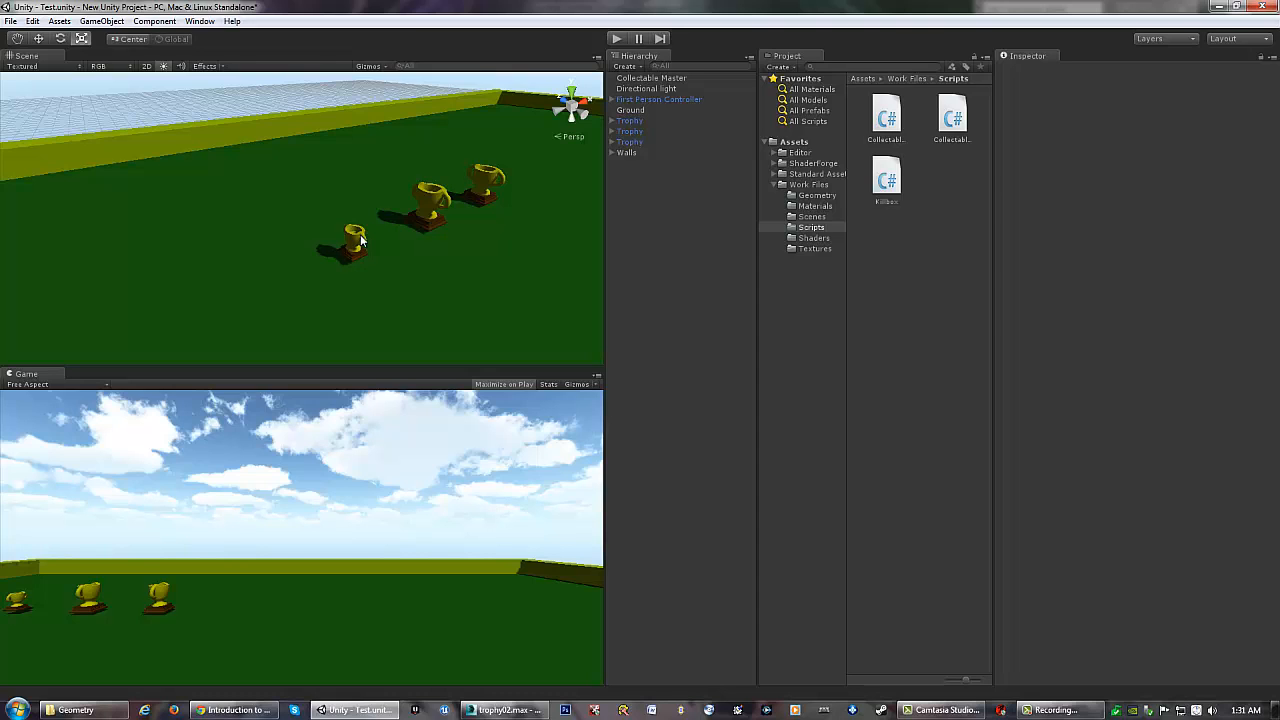
Delete the small trophy and the farthest full-size trophy, keeping only the middle one in the scene
click(360, 242)
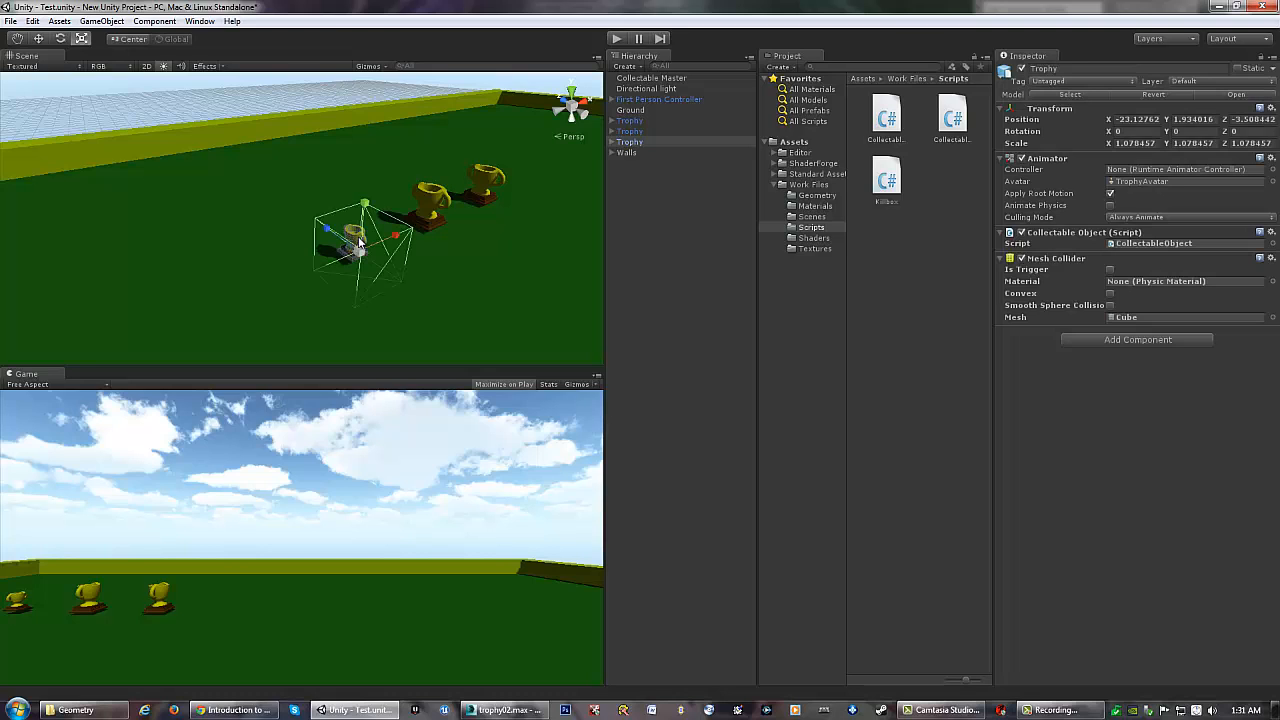
key(Delete)
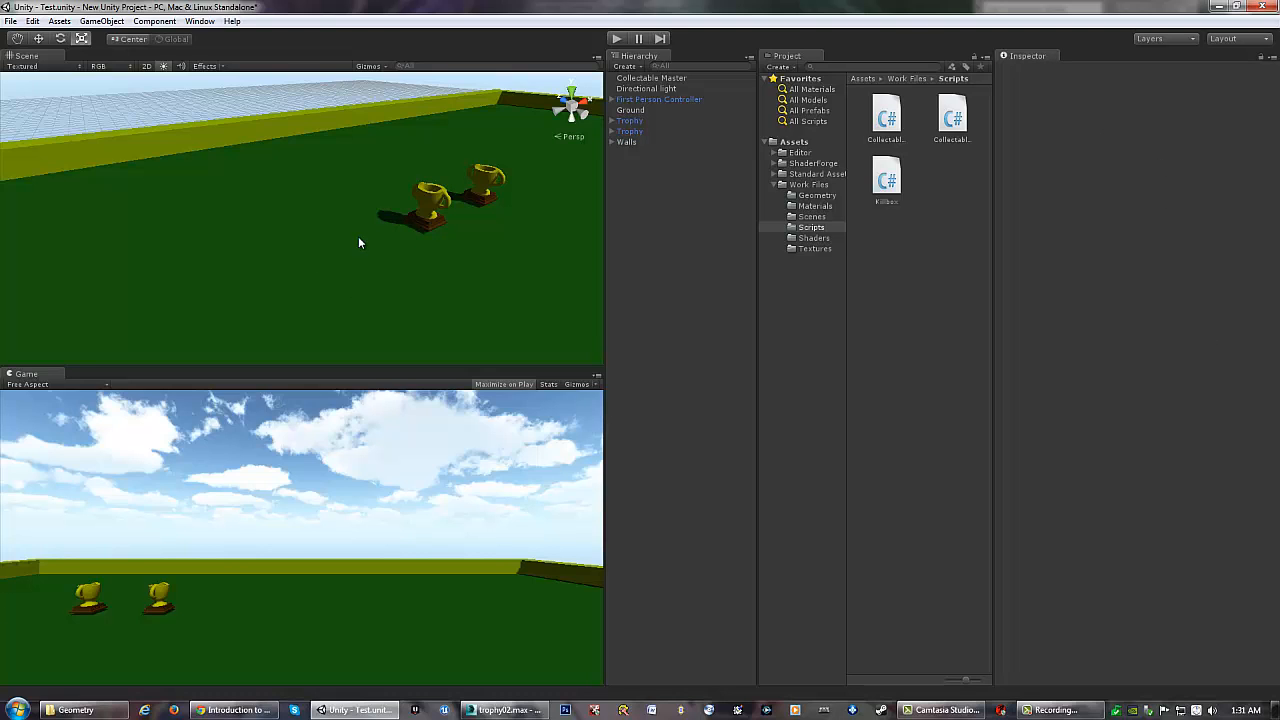
click(481, 185)
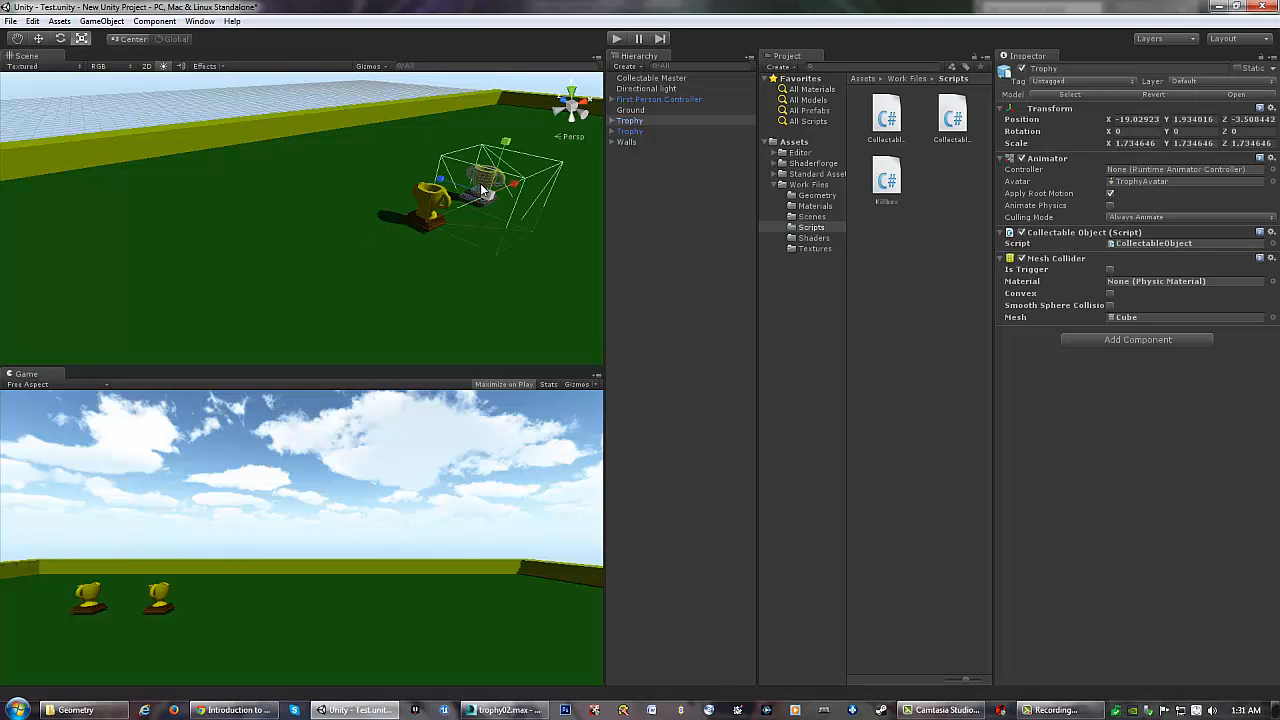
key(Delete)
alt+drag(489, 174, 456, 189)
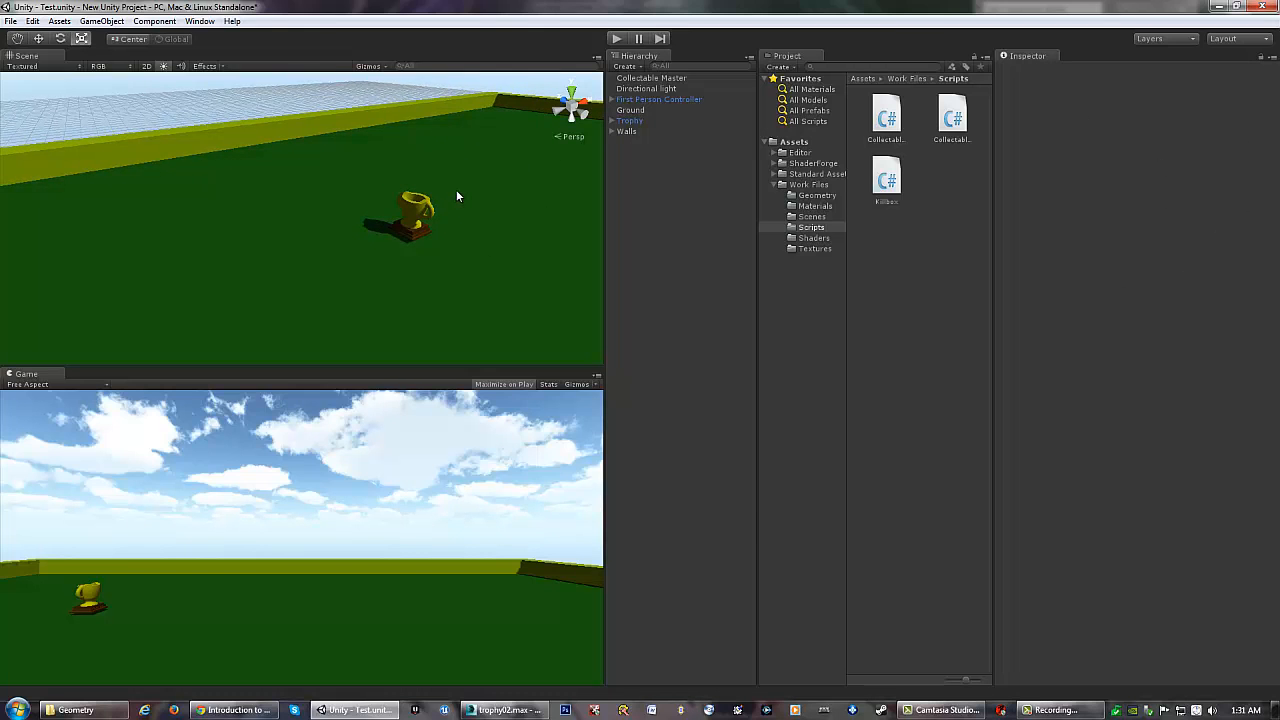
scroll(490, 172, up, 8)
scroll(505, 155, down, 2)
alt+drag(498, 152, 388, 184)
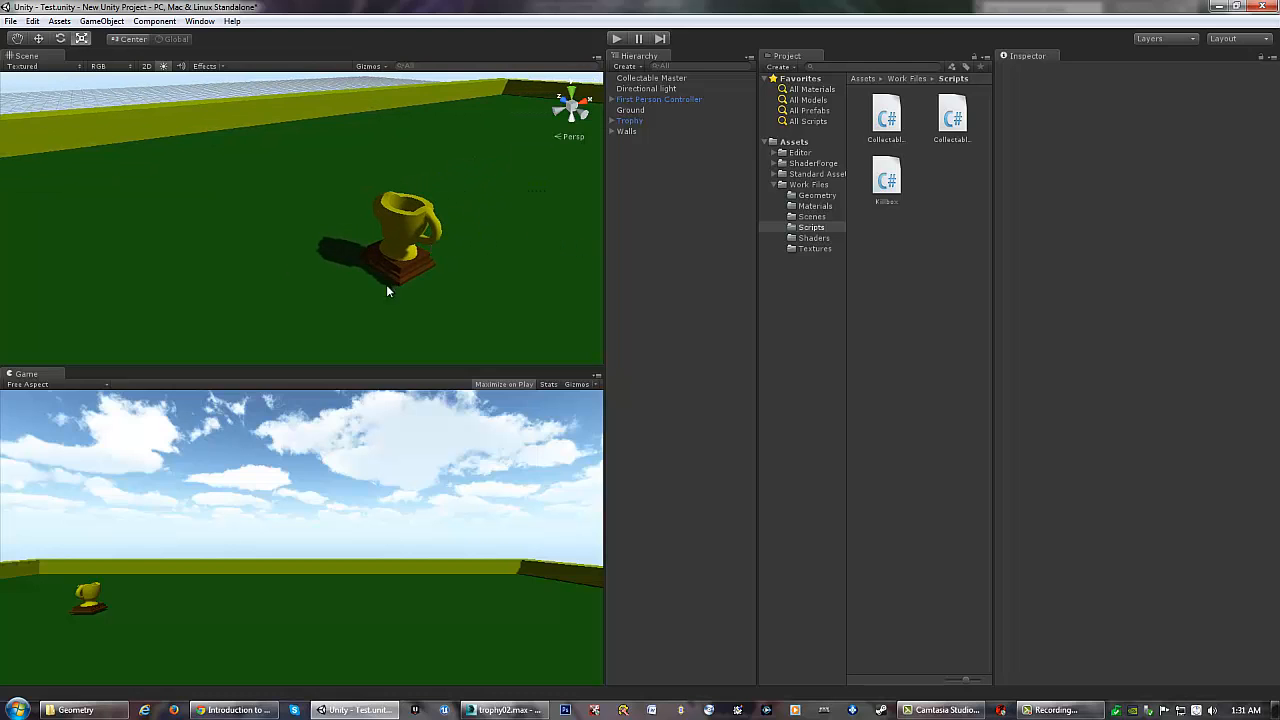
Create a new prefab named Collectable in the project's Geometry folder
click(808, 195)
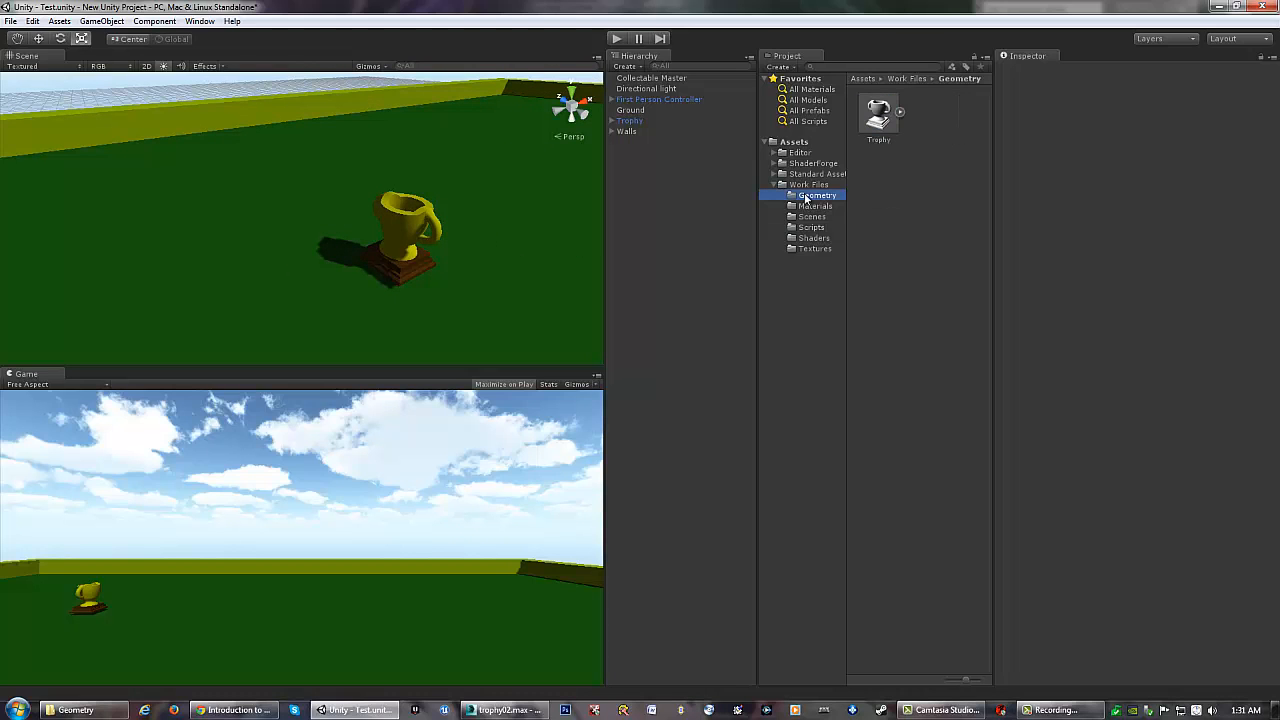
right_click(930, 126)
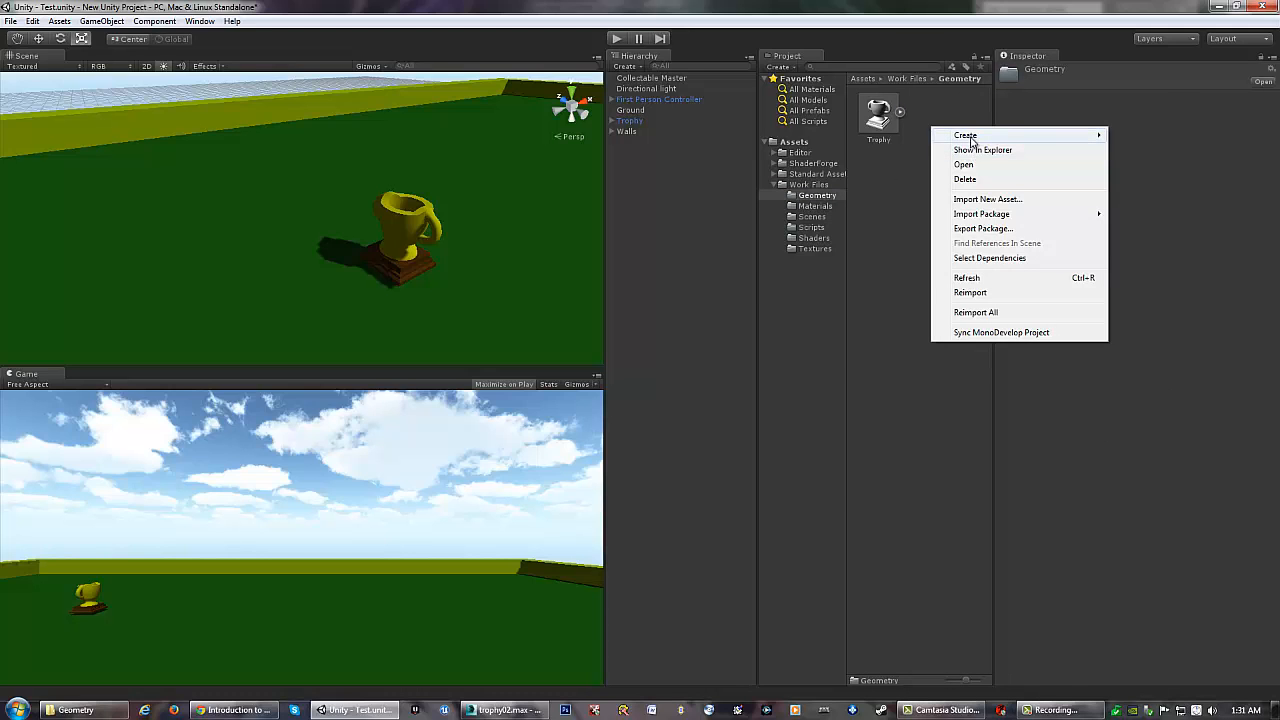
mouse_move(971, 140)
click(1140, 233)
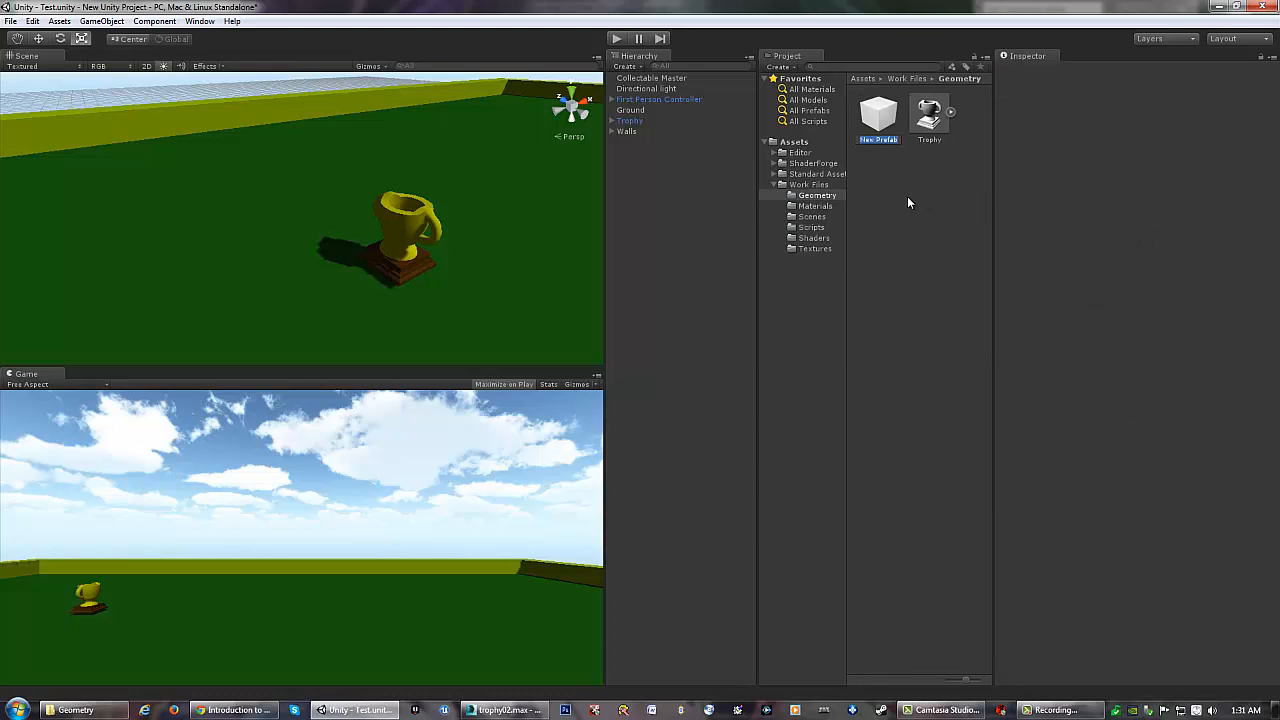
text(Collectable)
key(Return)
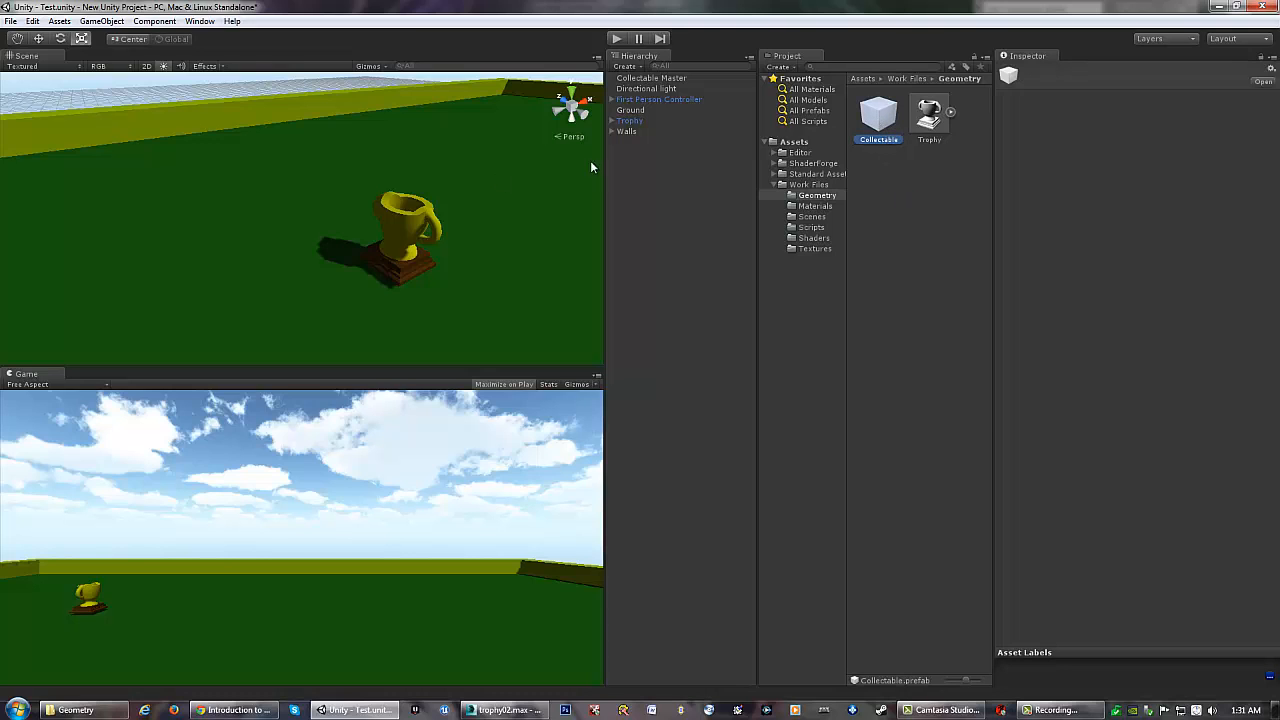
Assign the scene's Trophy object to the Collectable prefab and select the prefab to check its components
click(407, 220)
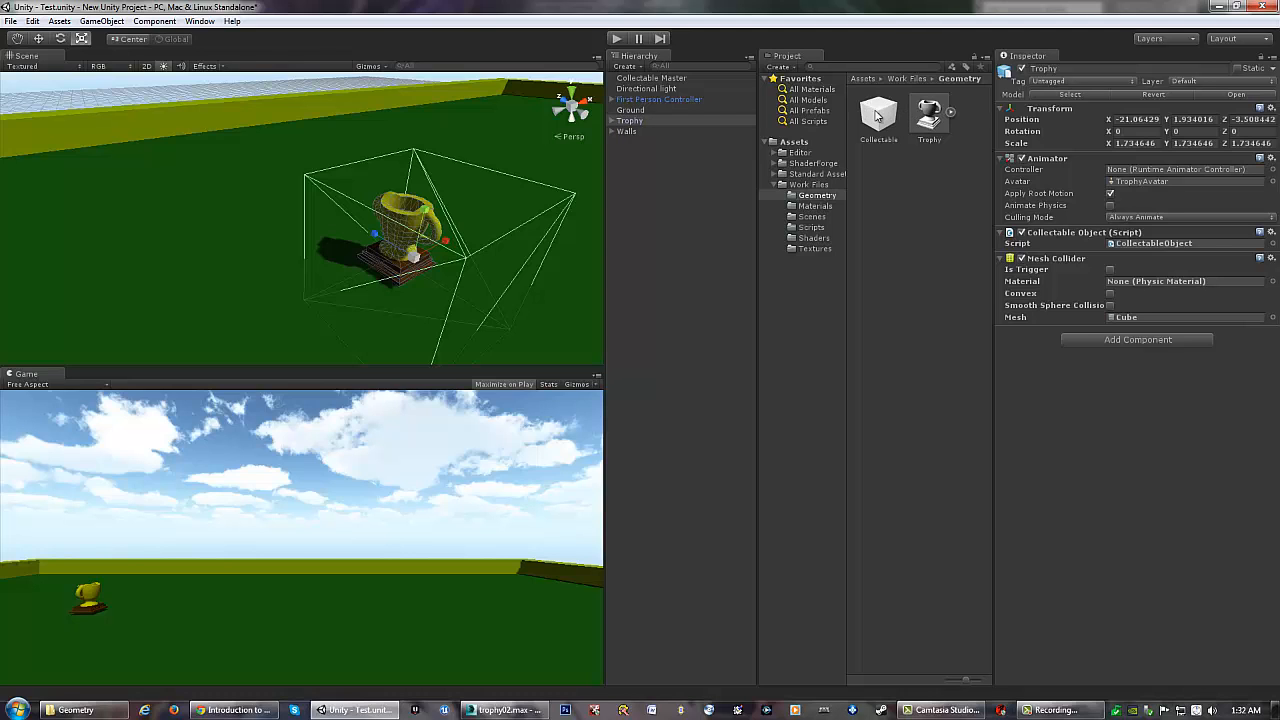
drag(628, 121, 880, 119)
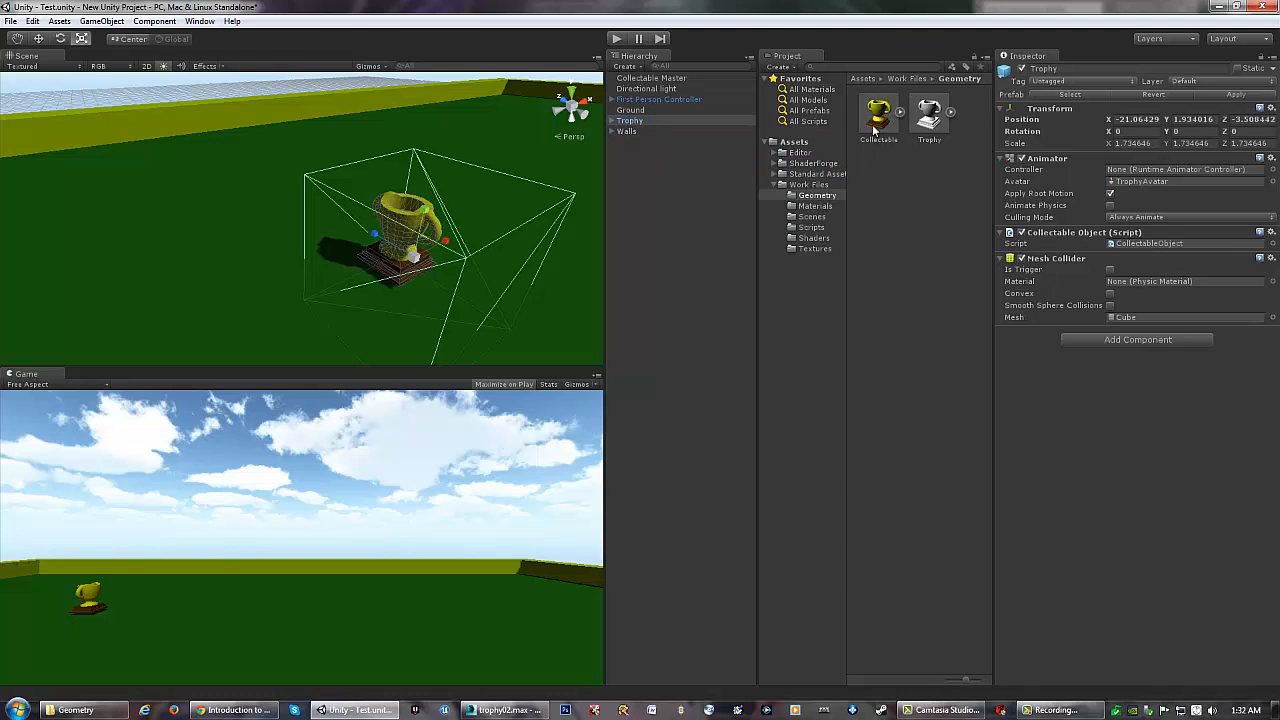
click(876, 118)
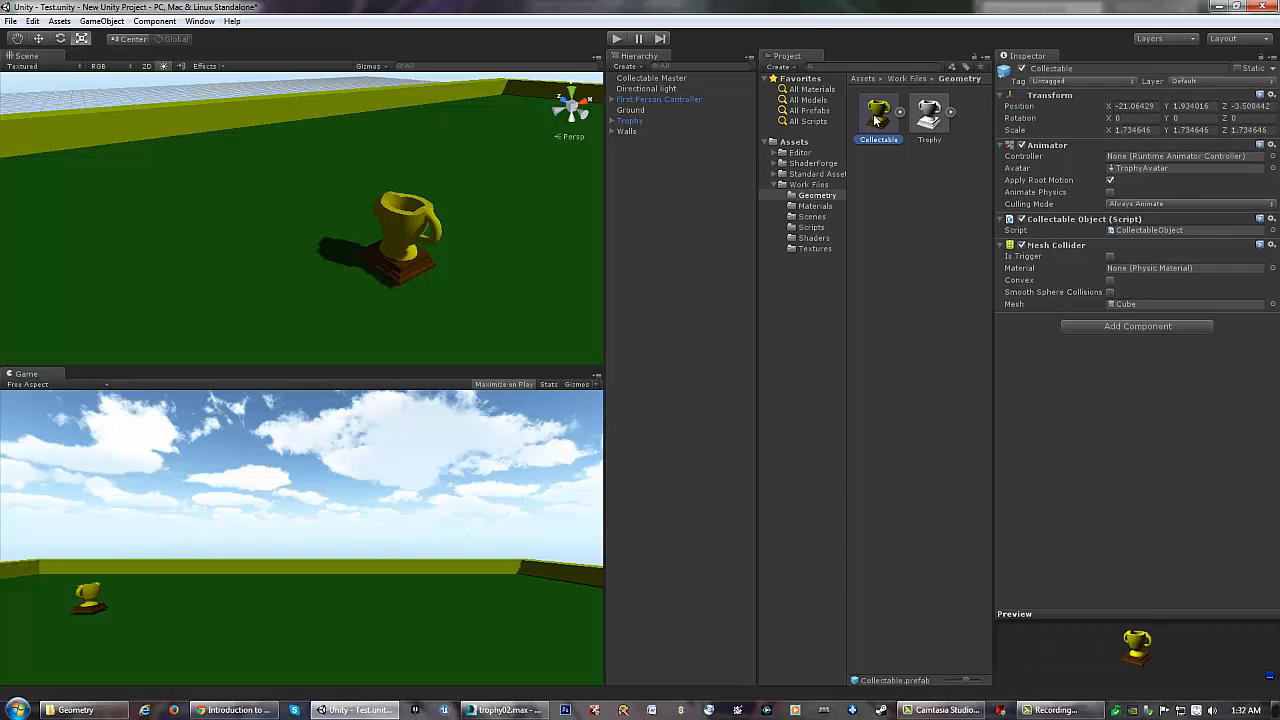
Duplicate the trophy twice and space the copies in a row along the X axis, the last at about X -16.36
click(414, 223)
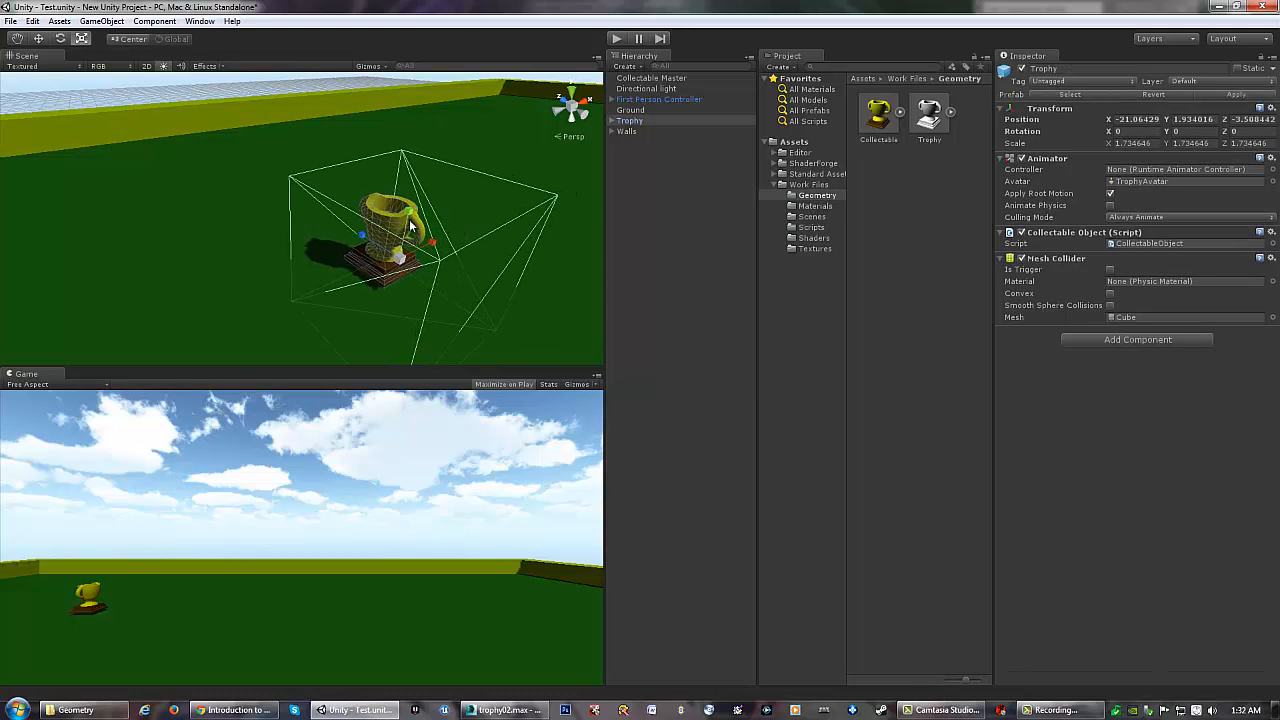
key(ctrl+d)
key(w)
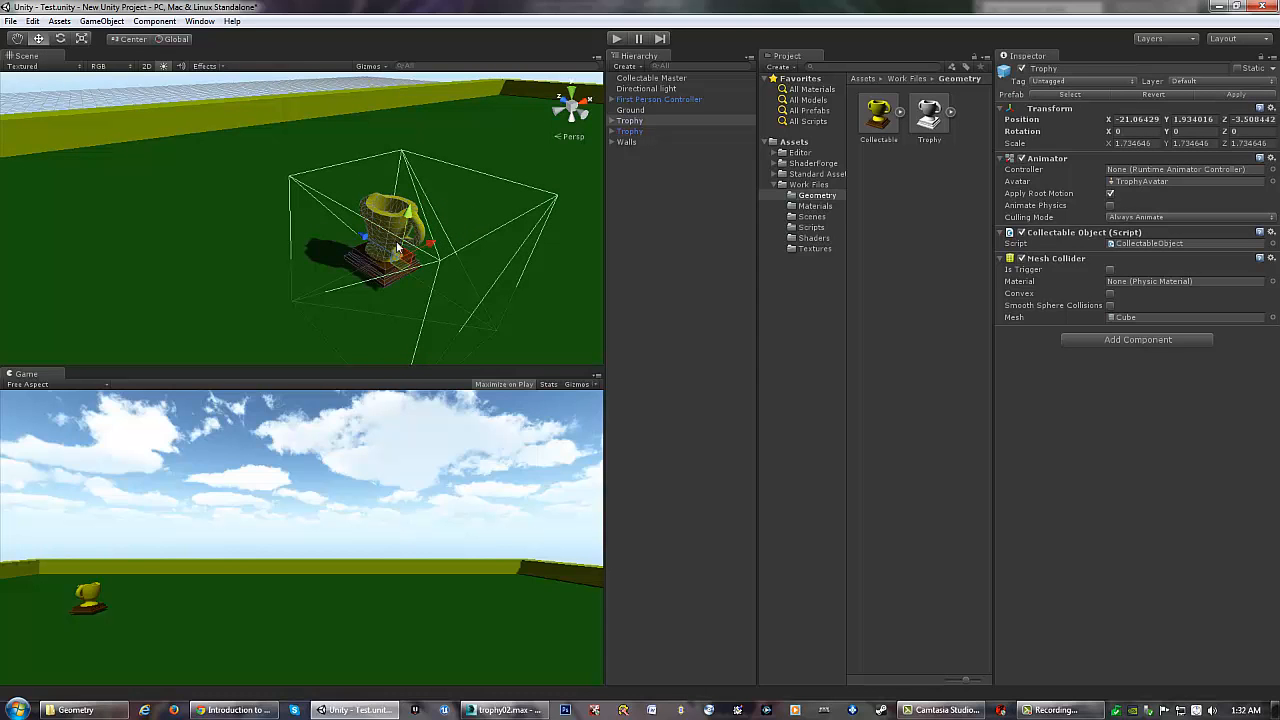
drag(430, 244, 606, 148)
key(ctrl+d)
middle_drag(538, 214, 370, 246)
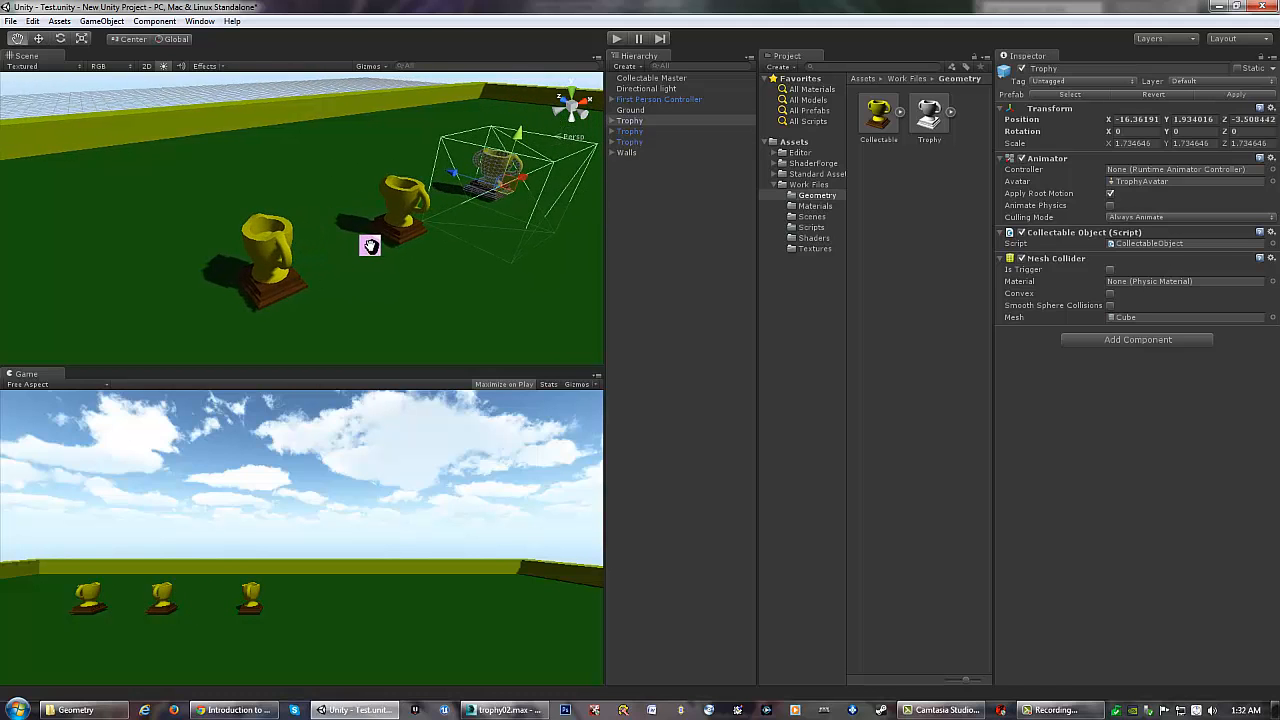
Scale the original trophy uniformly up to about 2.38 and revert it to its prefab settings
click(274, 252)
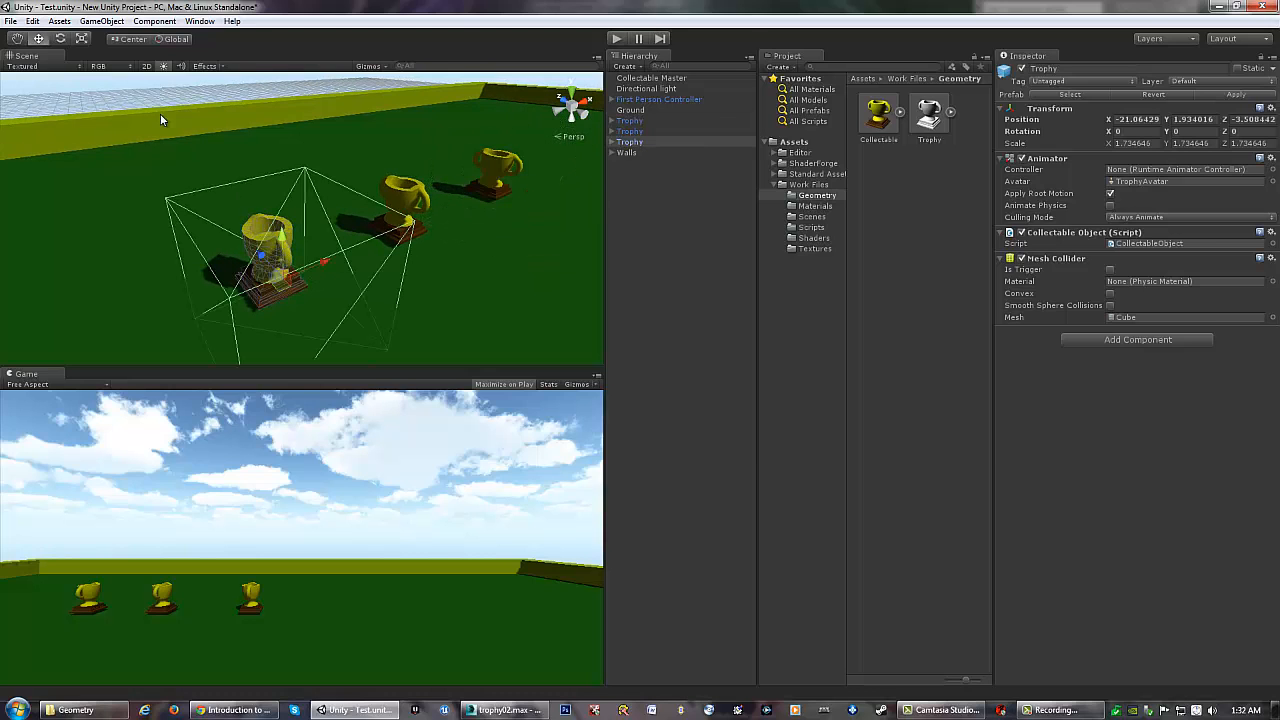
click(83, 39)
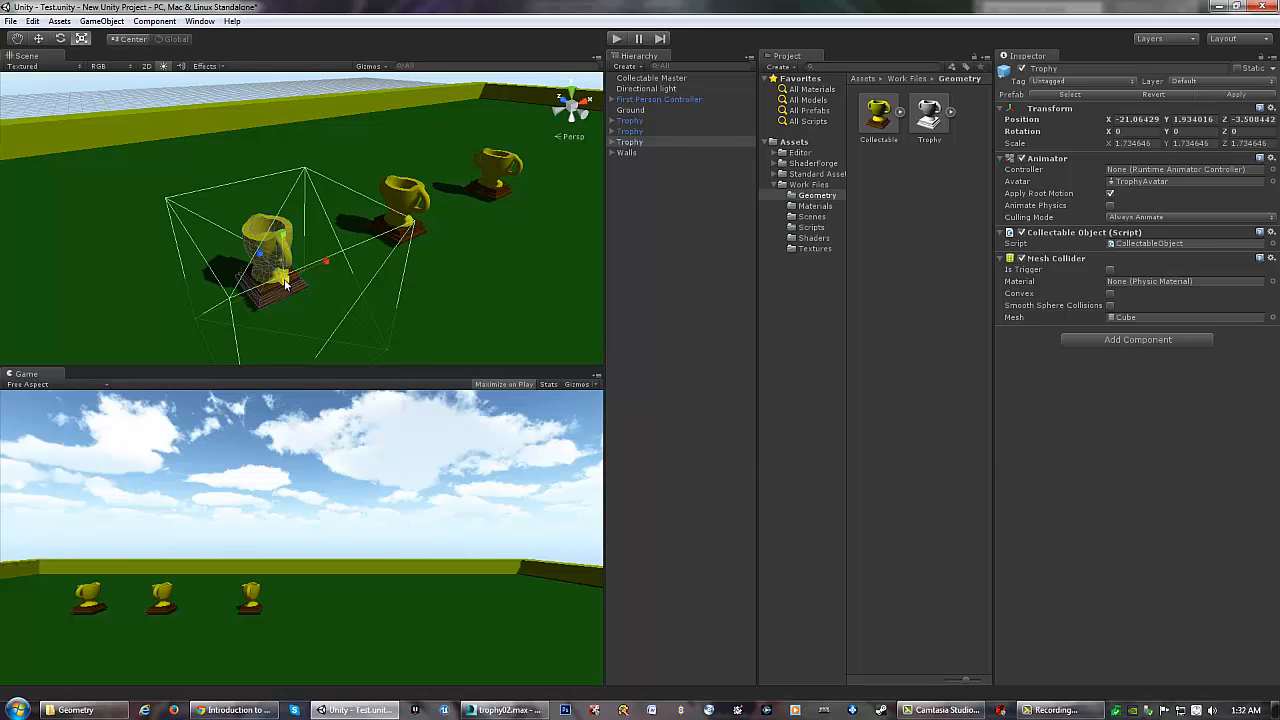
drag(285, 283, 424, 230)
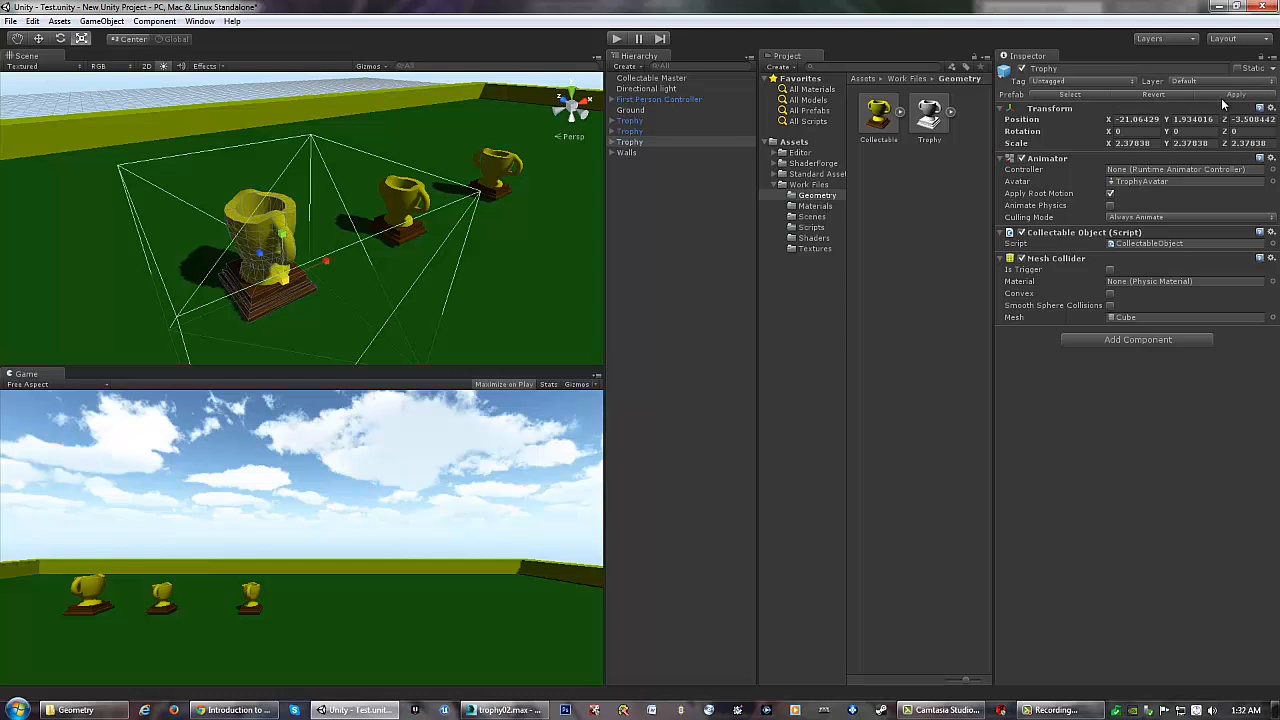
click(1152, 94)
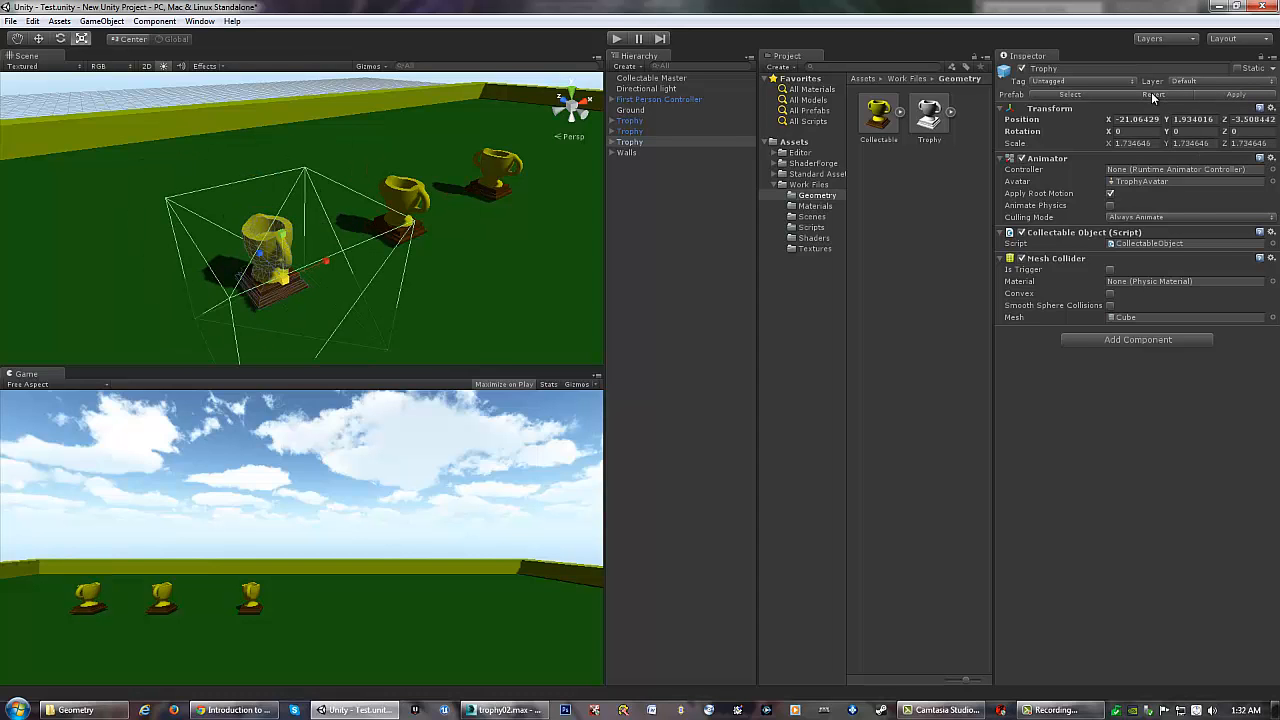
Scale the original trophy uniformly up to about 2.65 and apply the change to the prefab and all its copies
drag(285, 283, 306, 254)
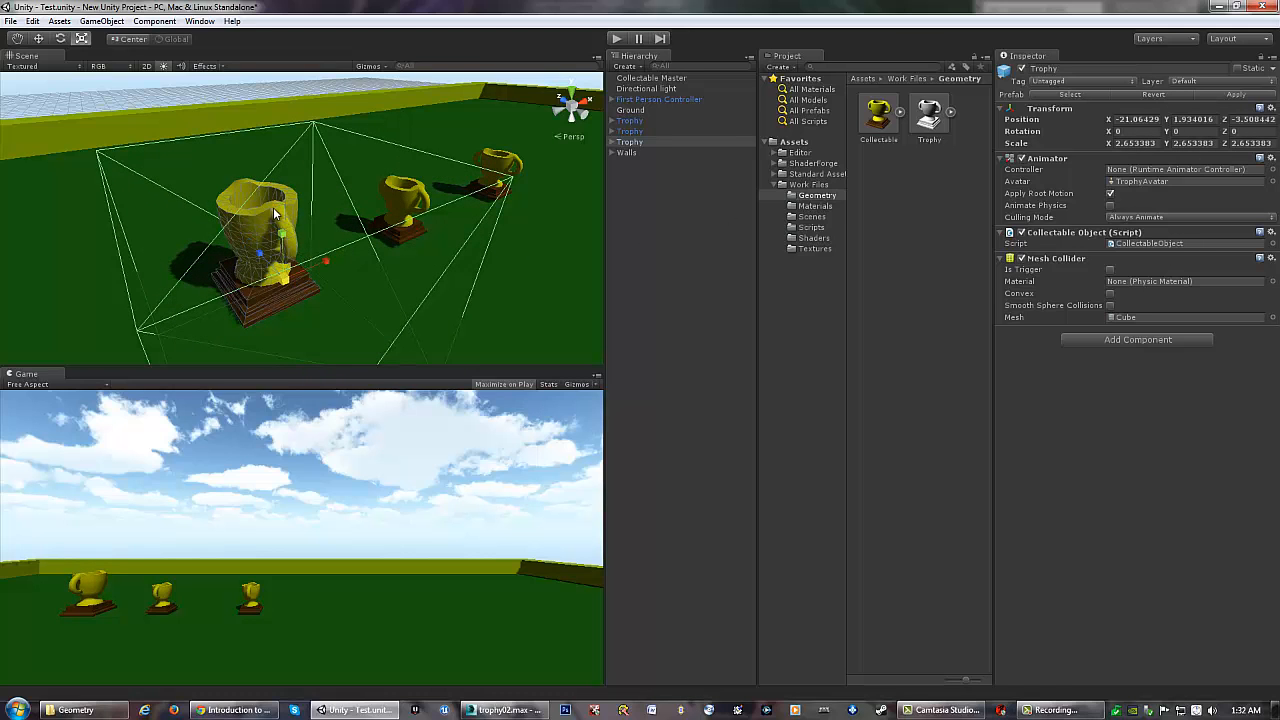
click(1232, 95)
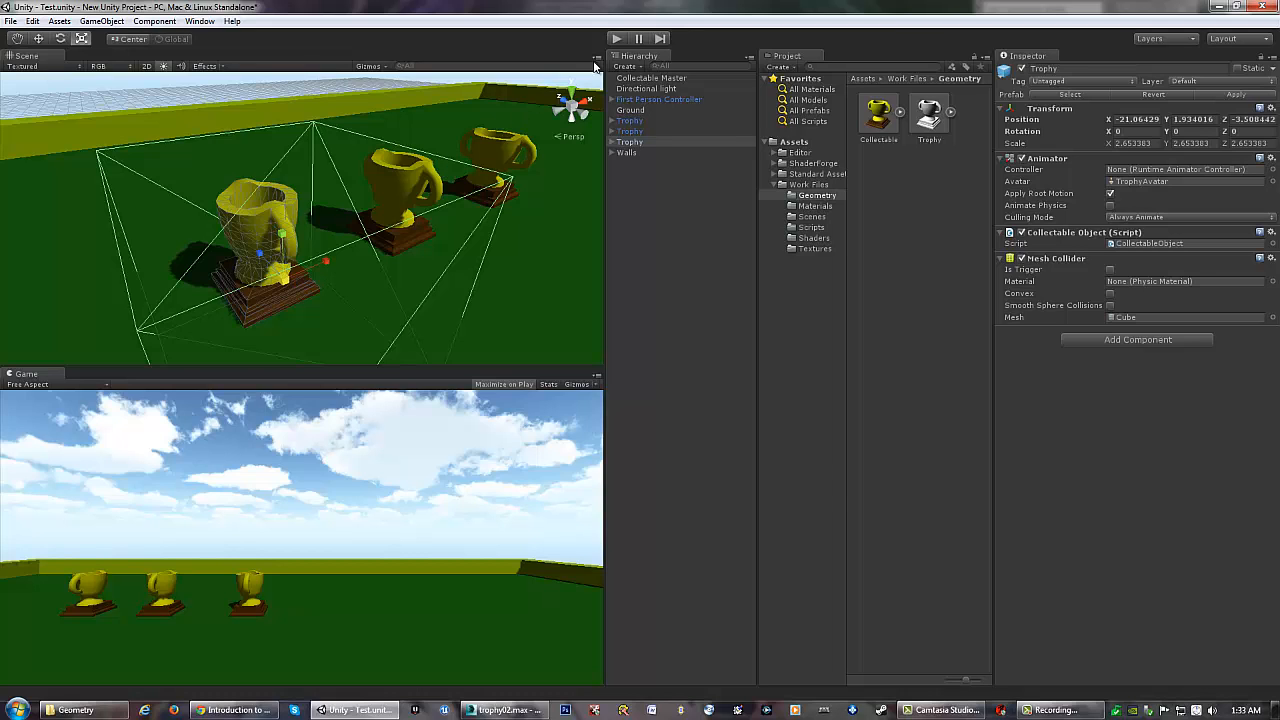
Run the game and walk the player through all three enlarged trophies to test the collectable counter
click(617, 38)
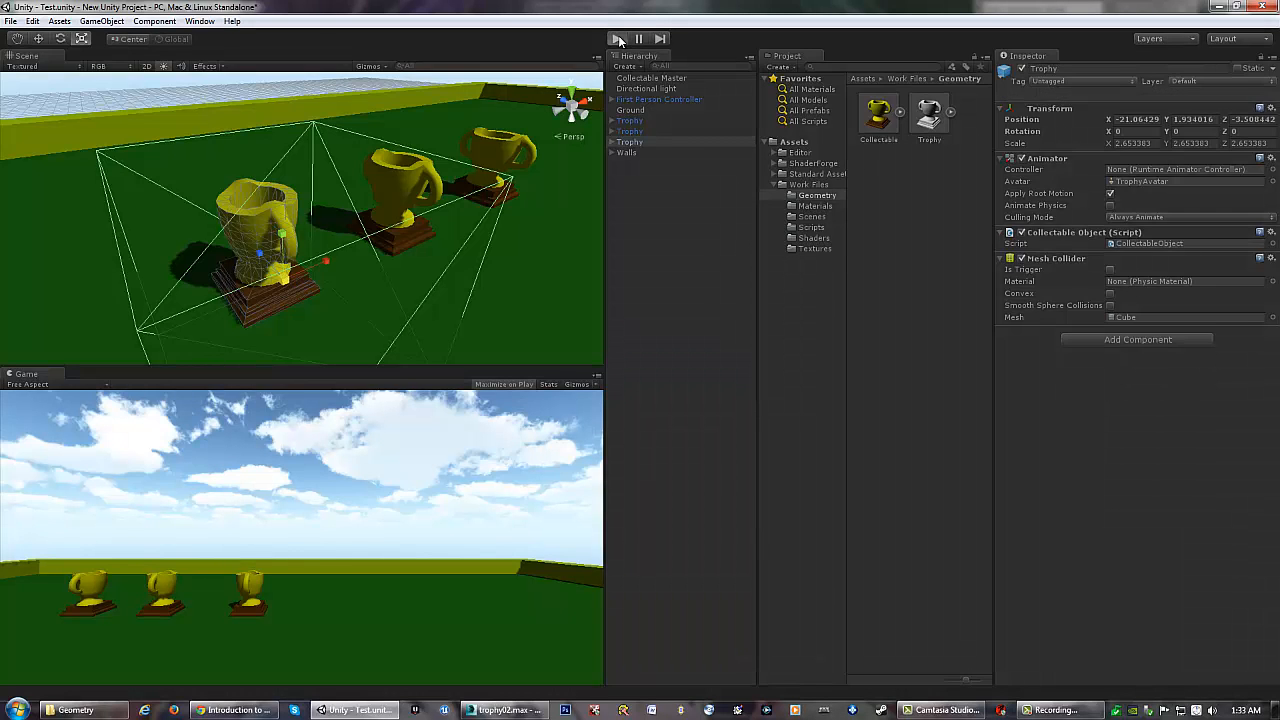
key(w)
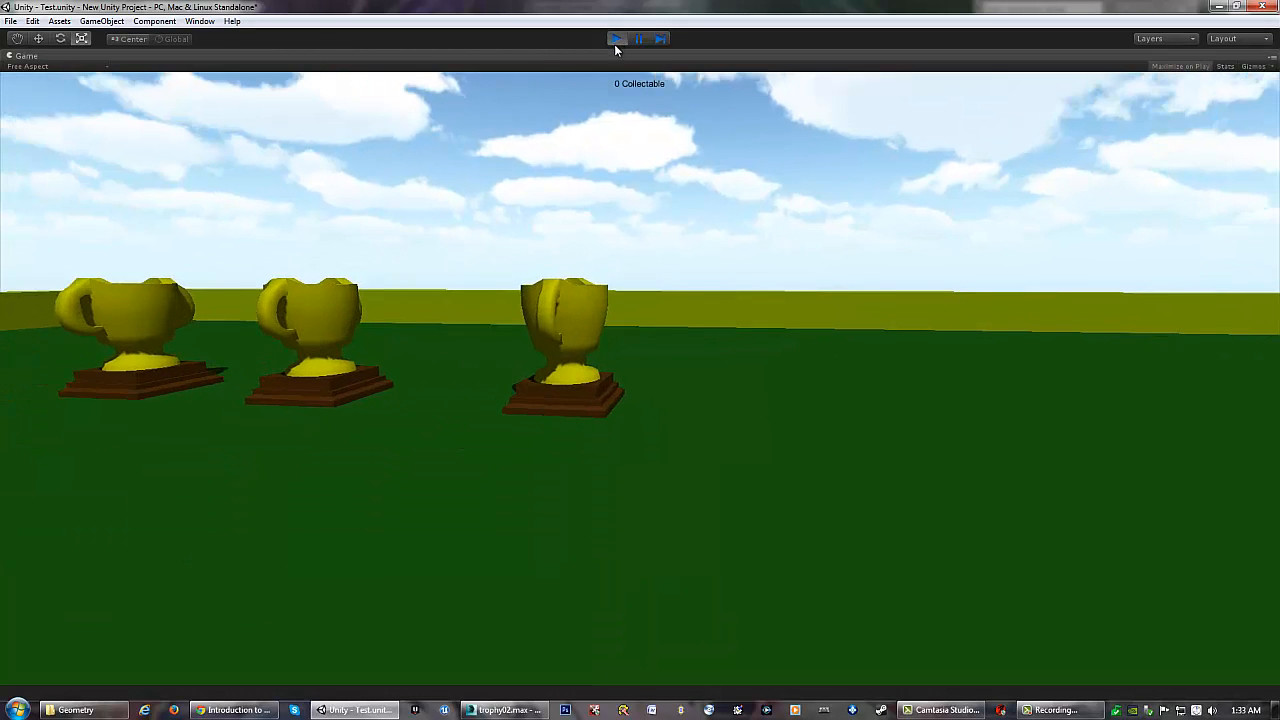
key(w)
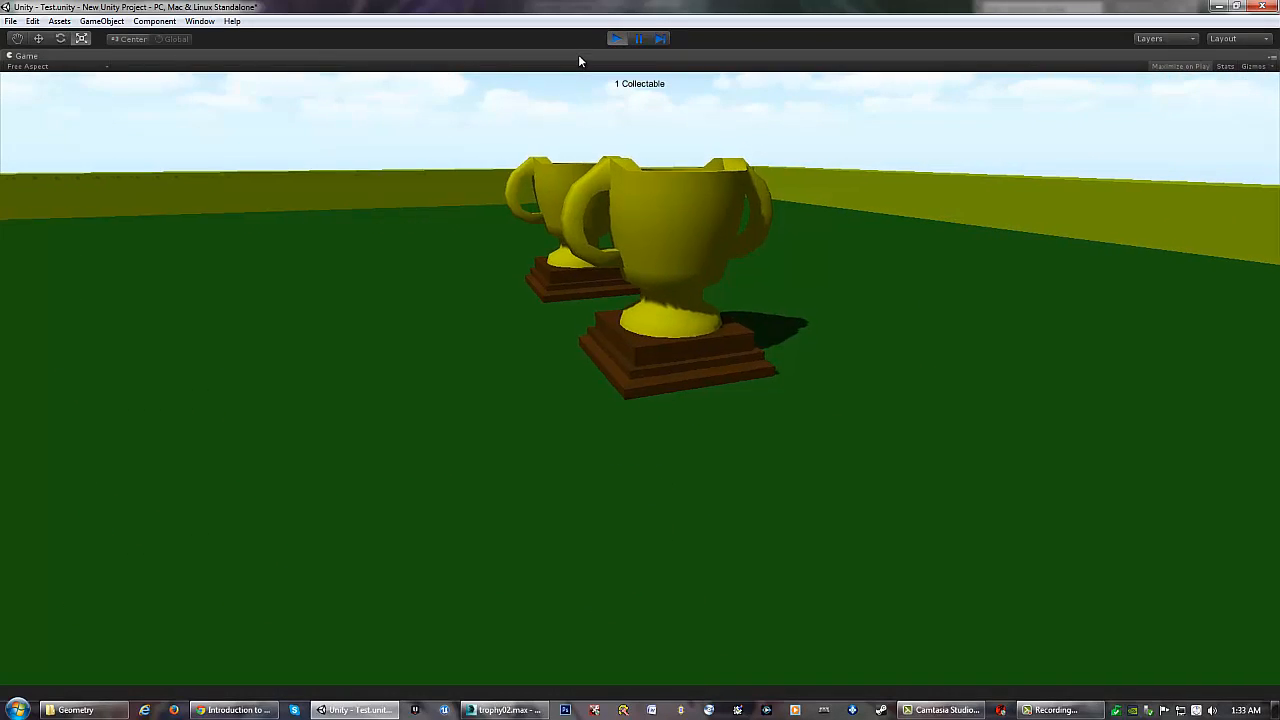
key(w)
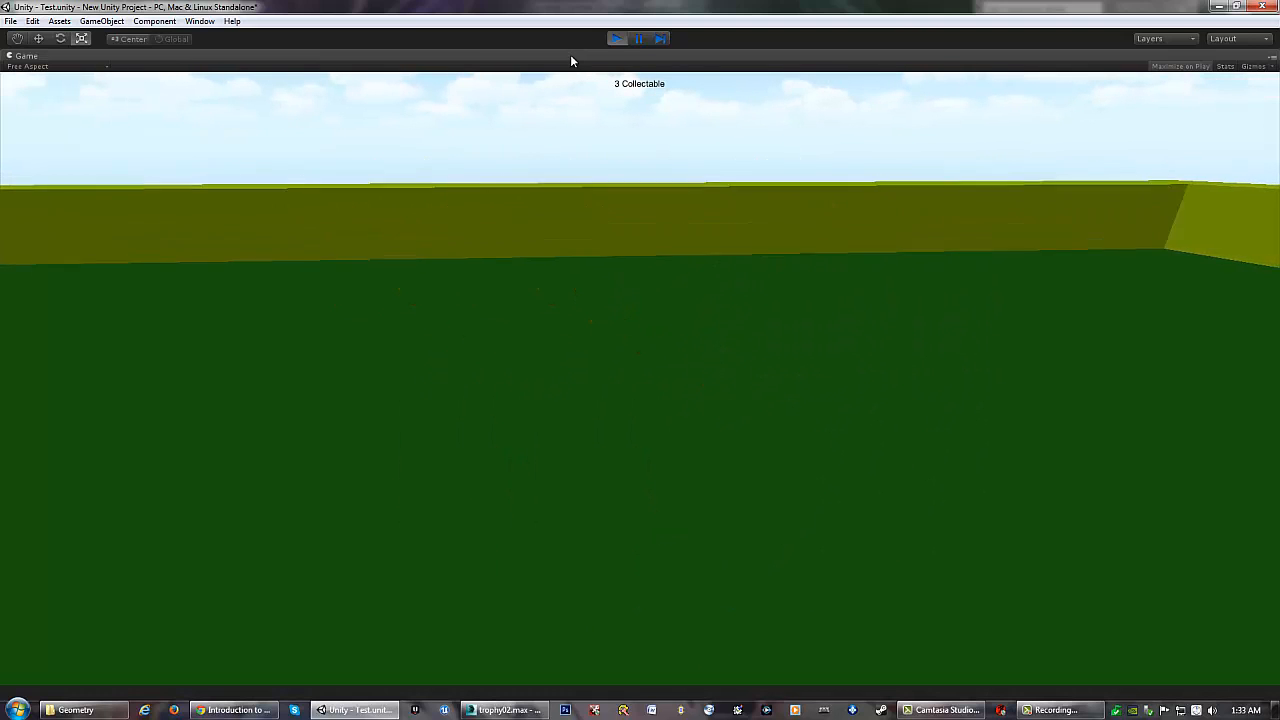